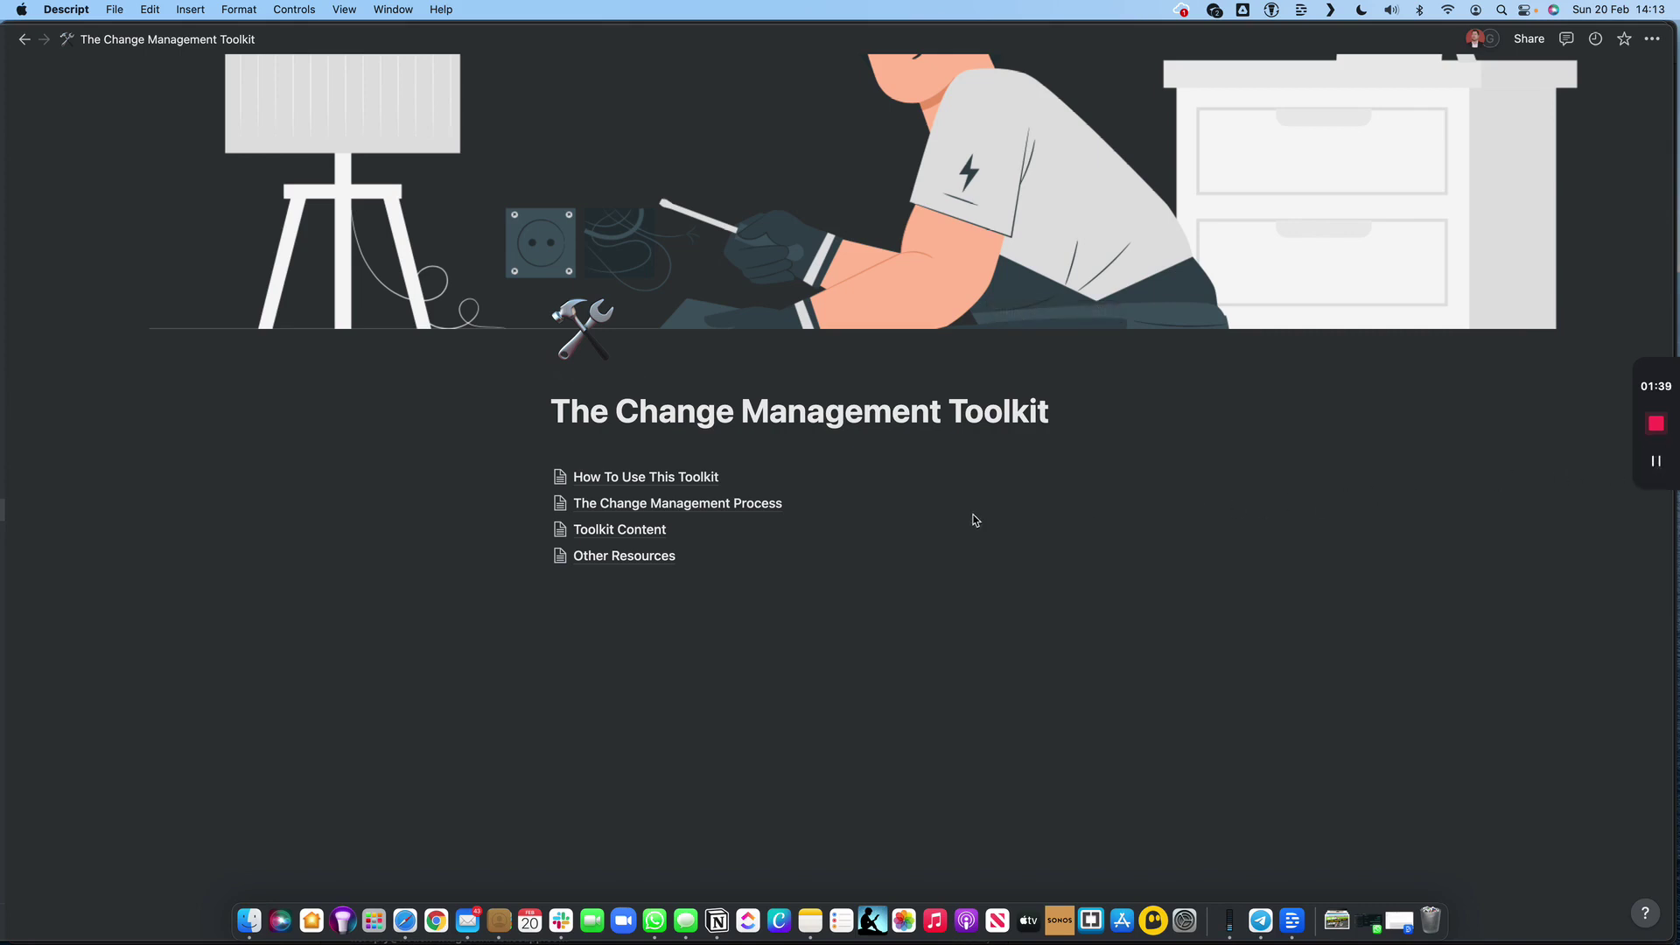
- Open the How To Use This Toolkit page and read through its guidance sections down to Working With Tables
left_click(692, 483)
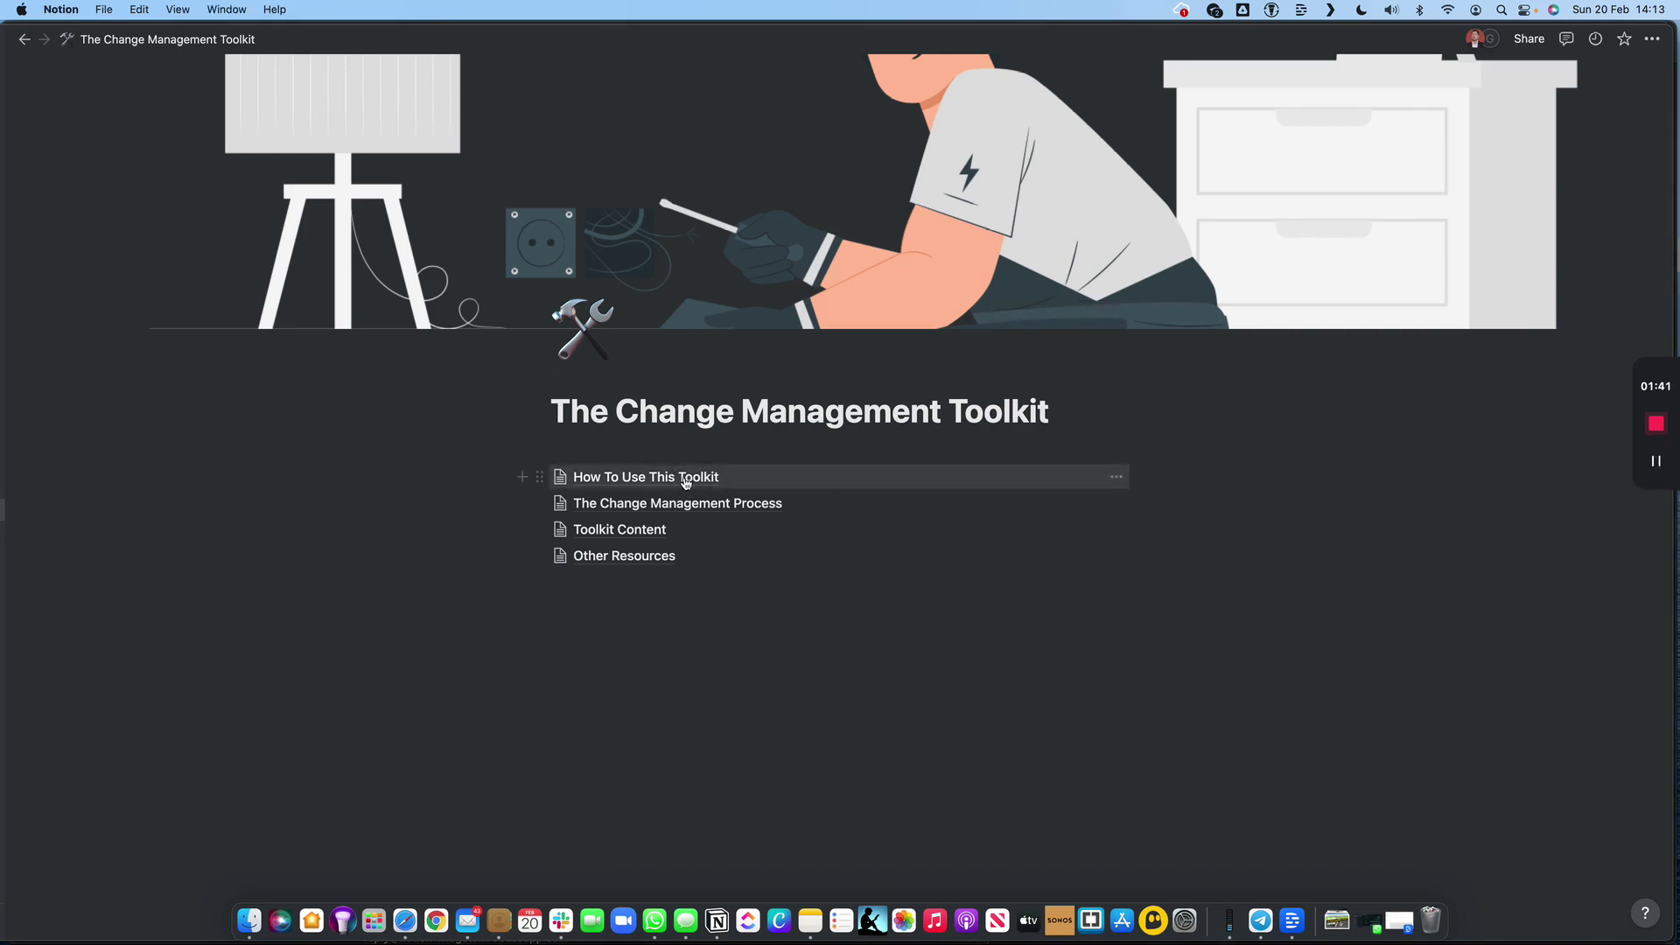
left_click(687, 483)
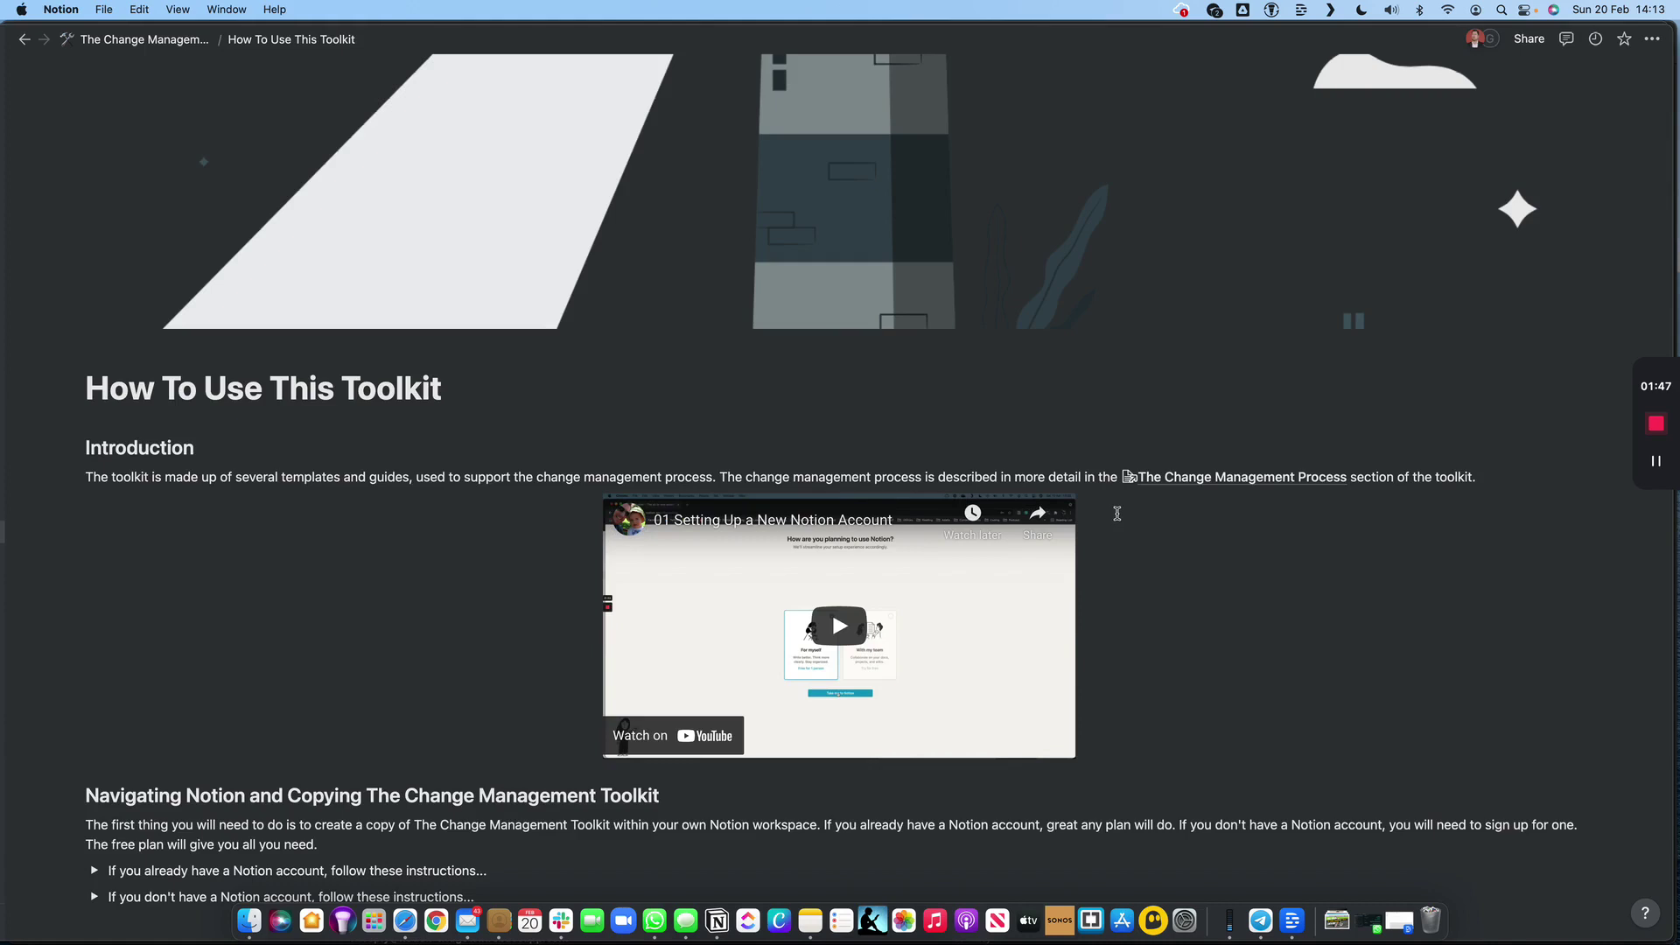
scroll(1118, 514, "down", 5)
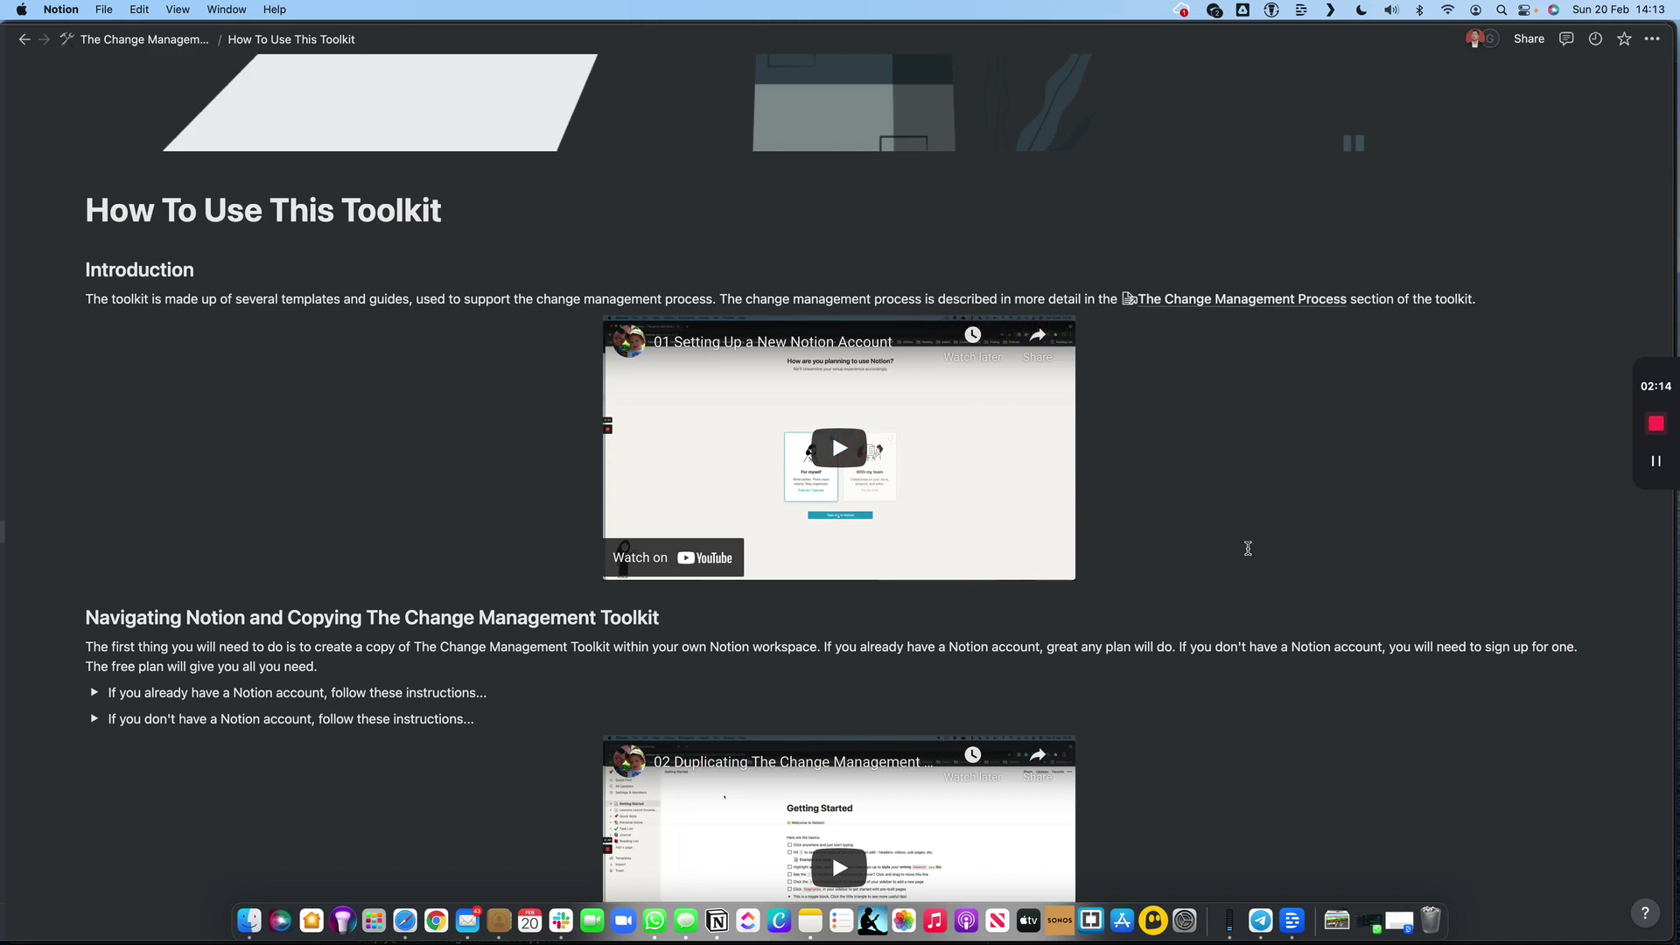
scroll(1248, 548, "down", 5)
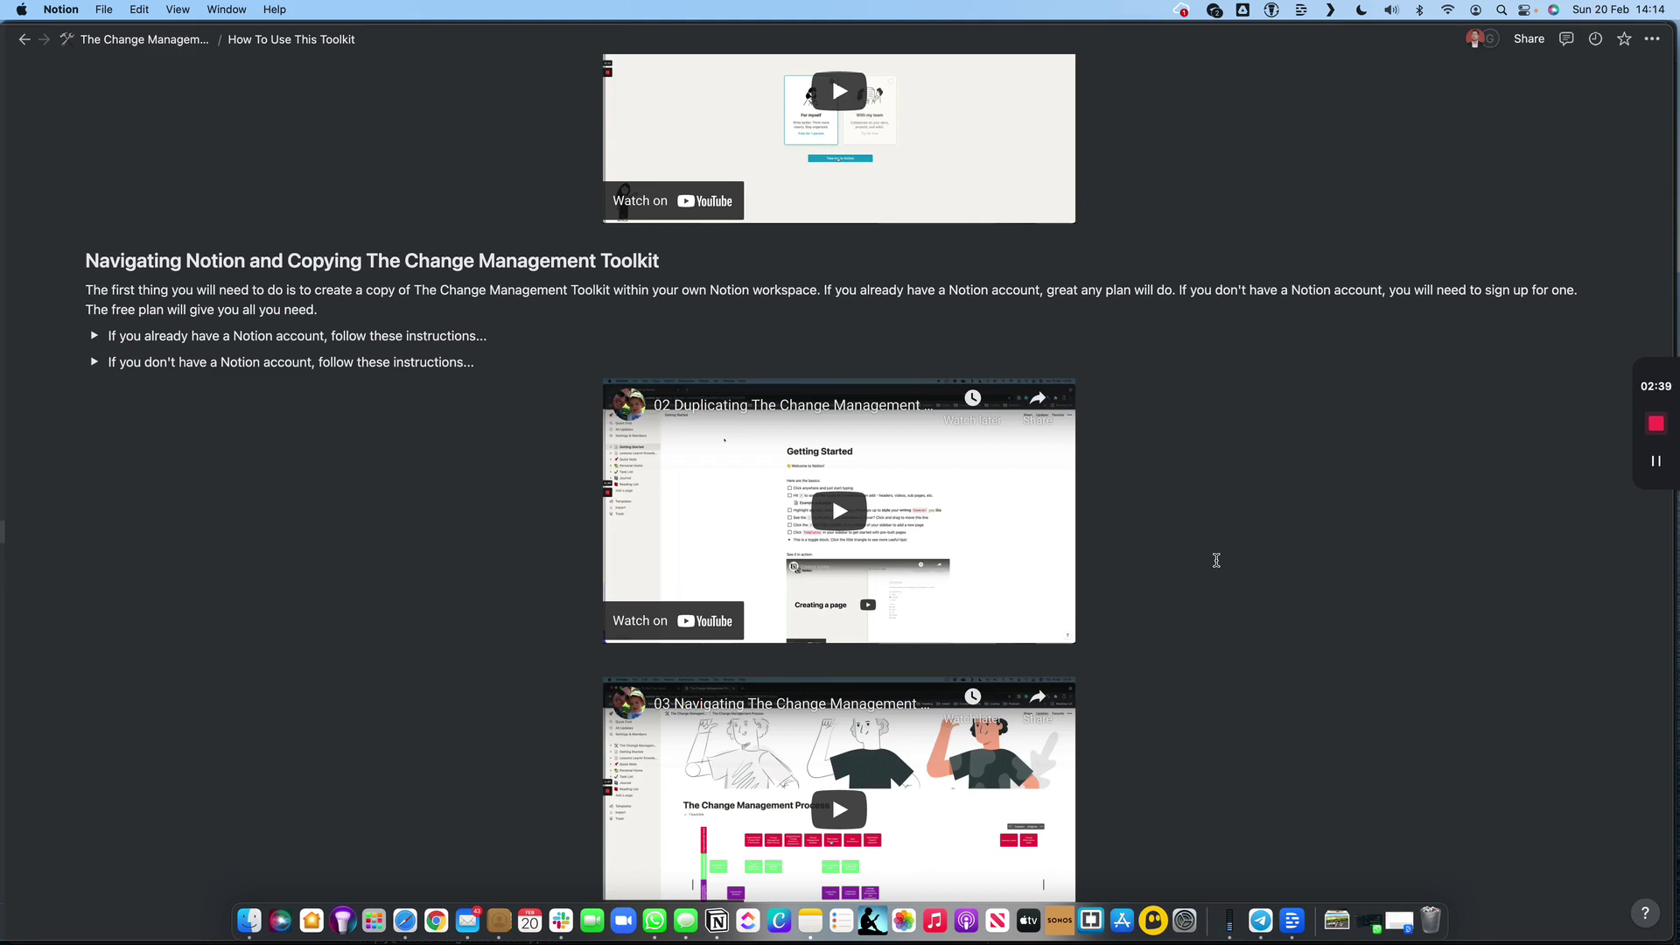
scroll(1216, 561, "down", 5)
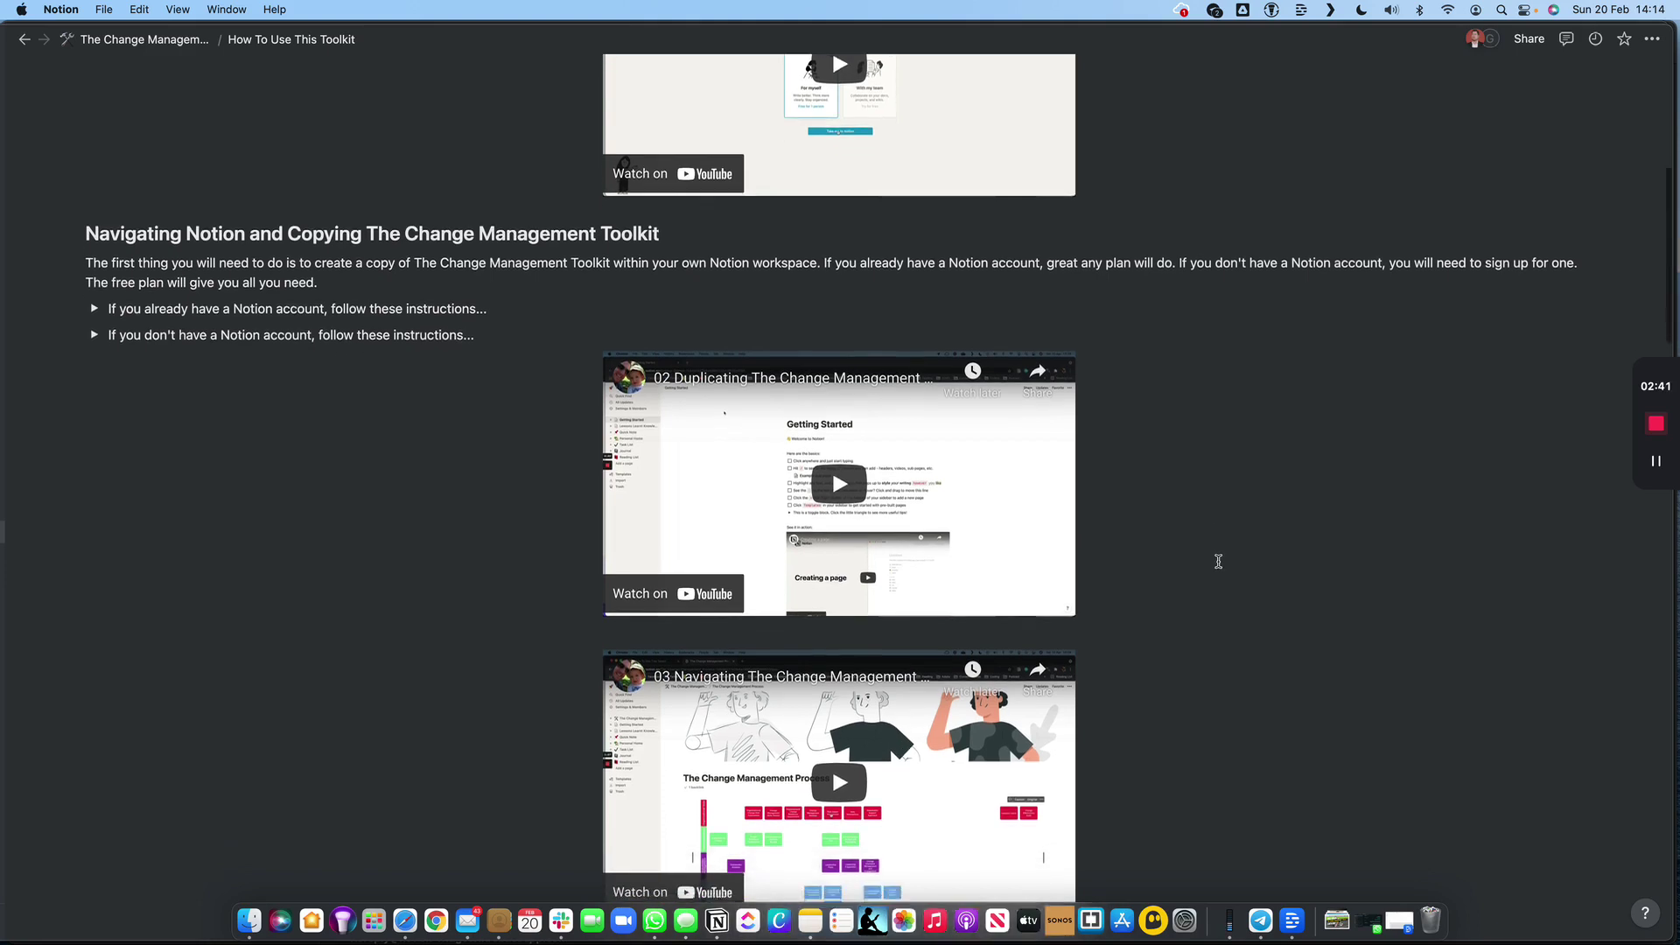
scroll(1173, 553, "down", 7)
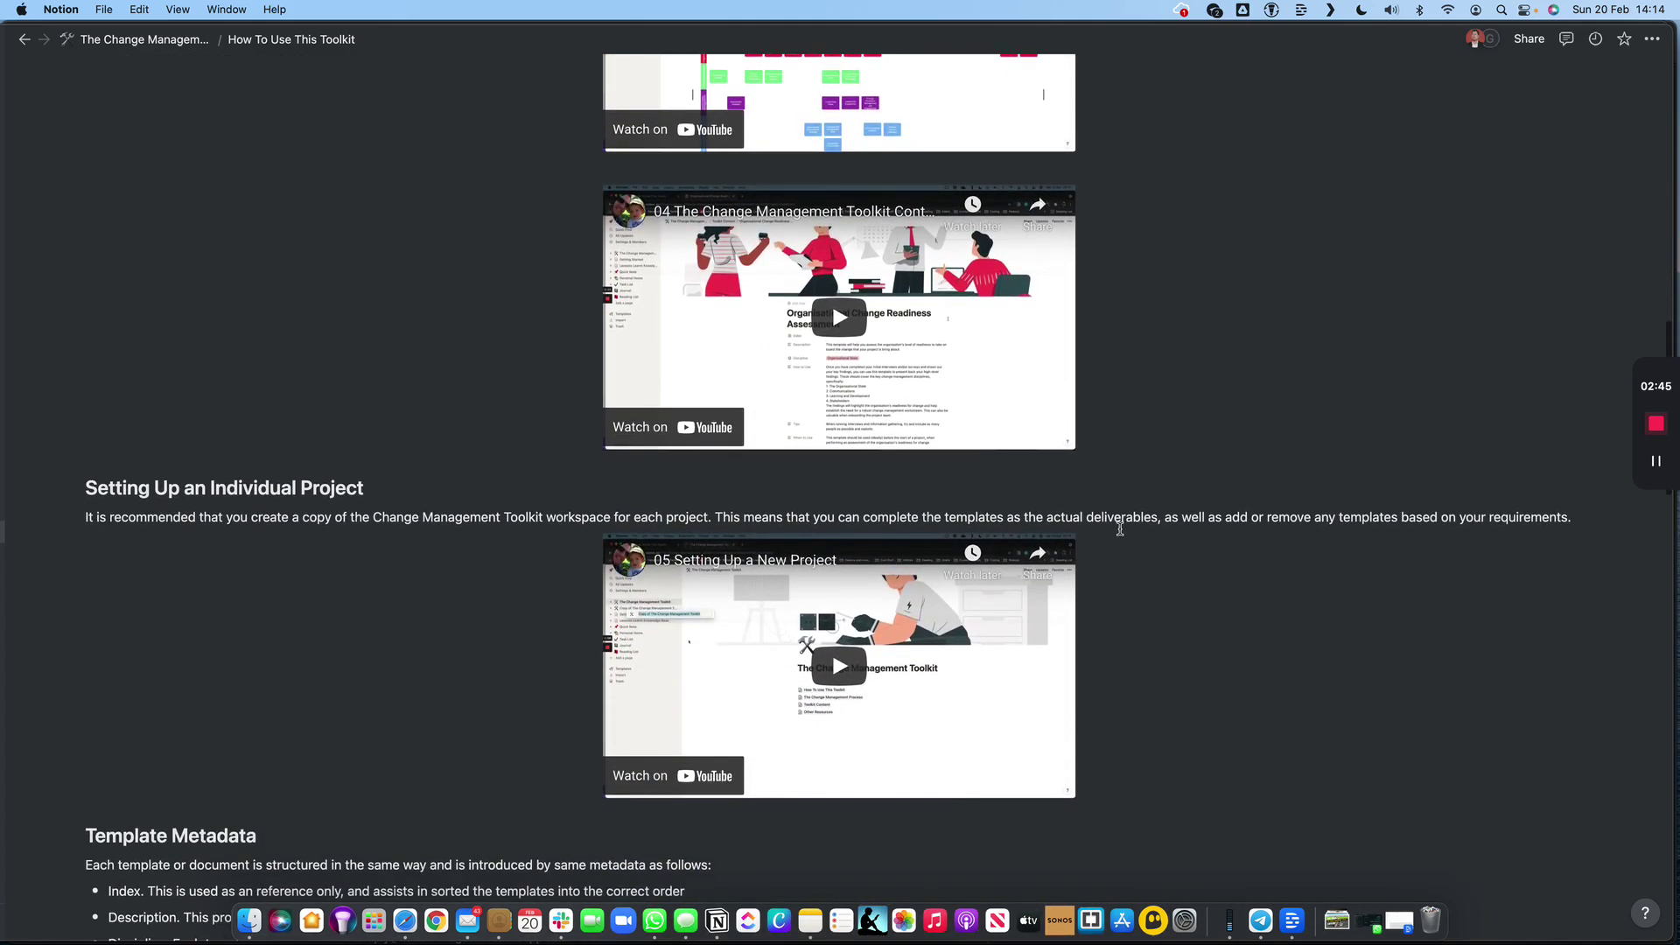
scroll(1138, 529, "down", 5)
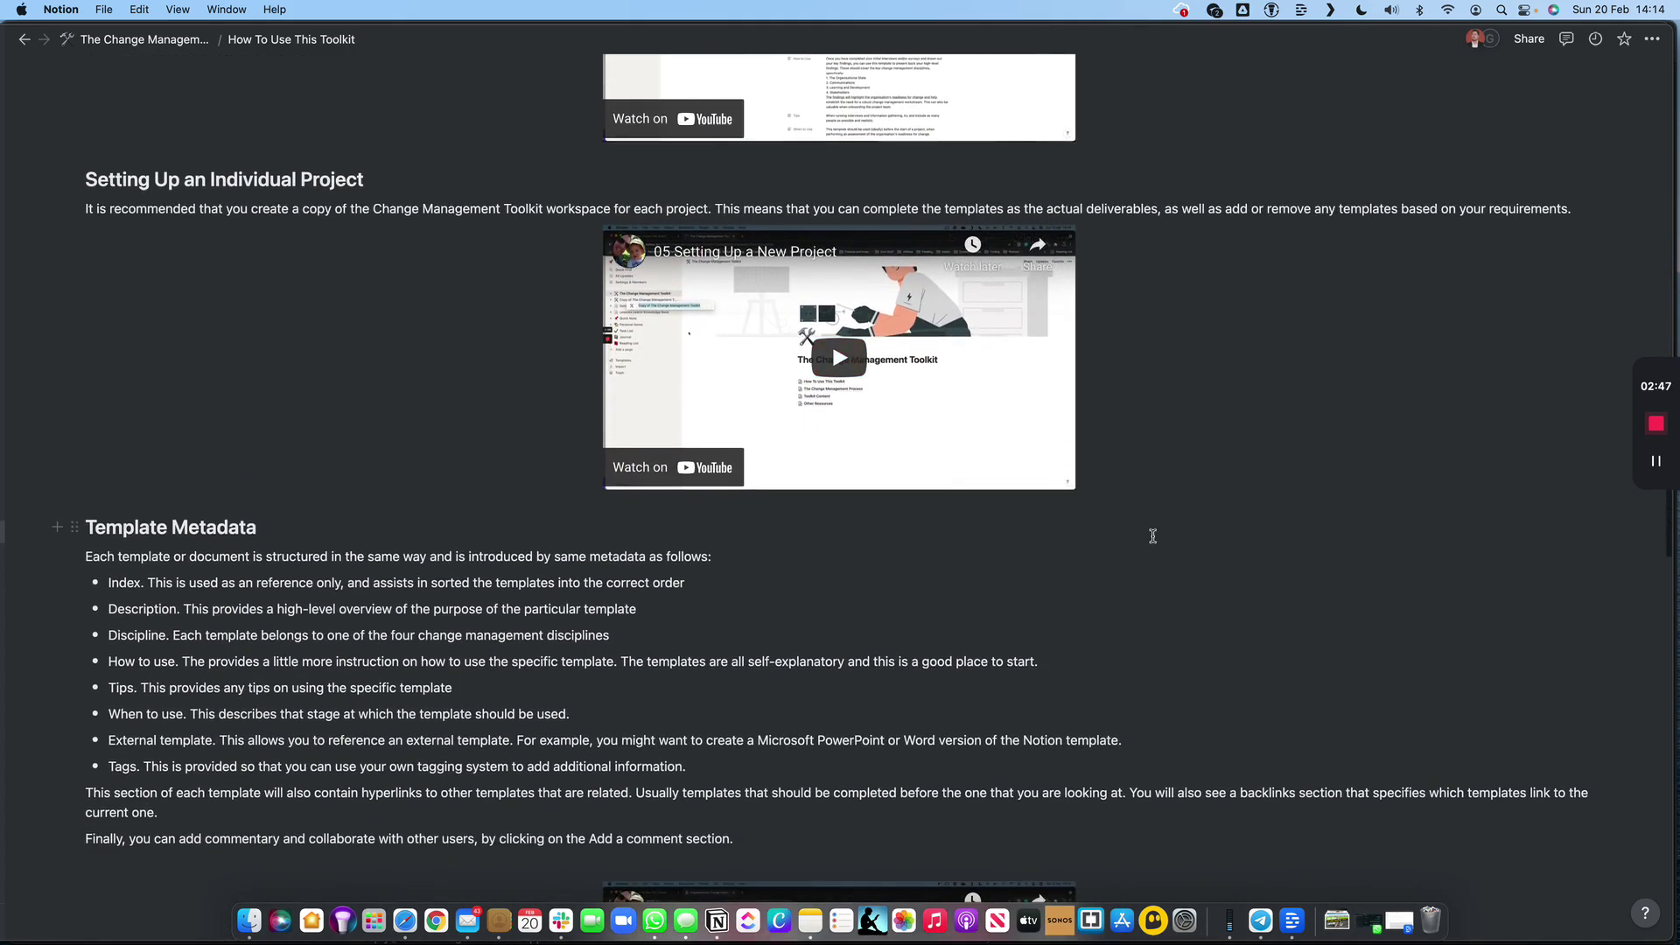
scroll(1153, 536, "down", 6)
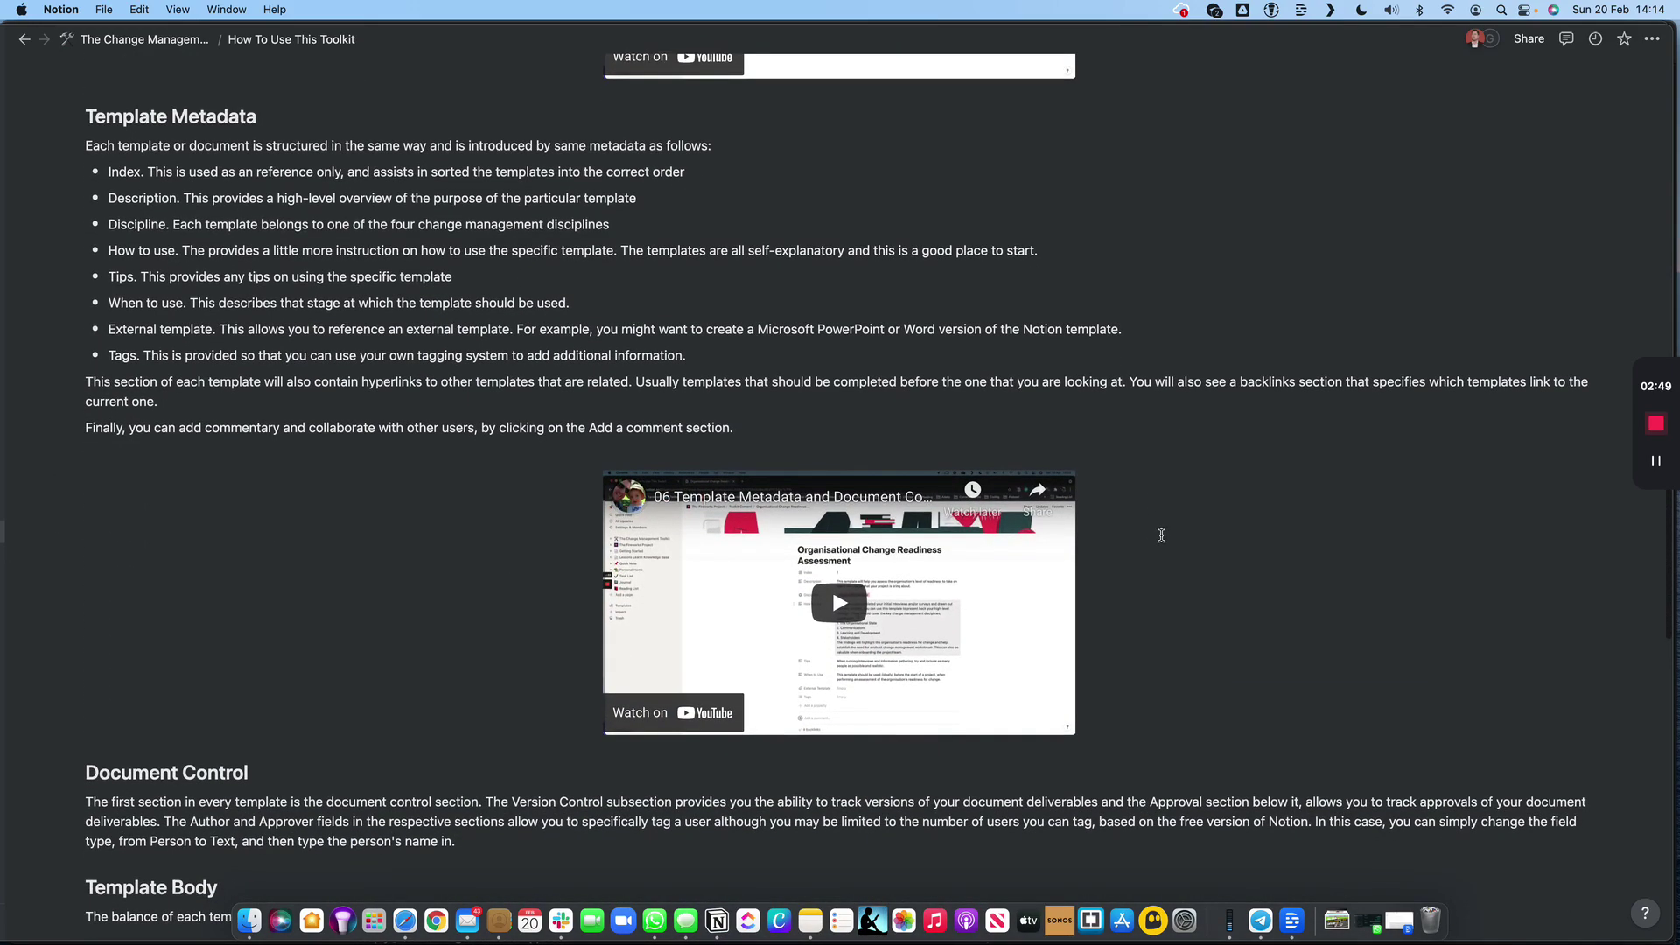
scroll(1157, 536, "down", 4)
scroll(1162, 535, "down", 4)
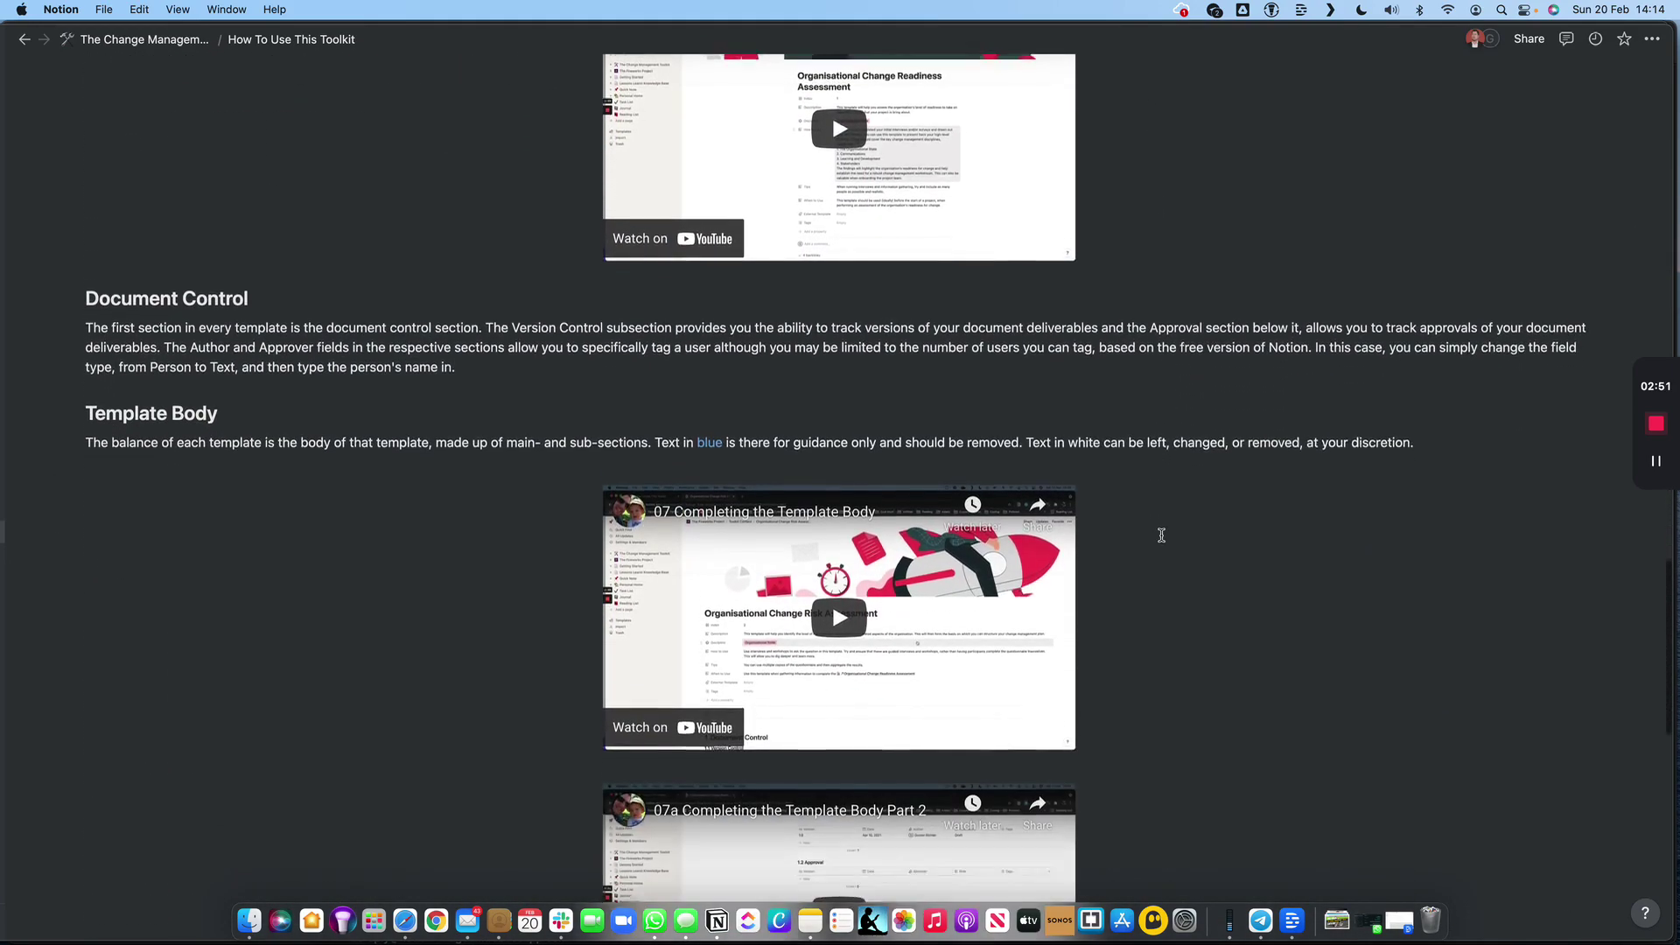
scroll(1162, 535, "down", 1)
scroll(1161, 534, "down", 2)
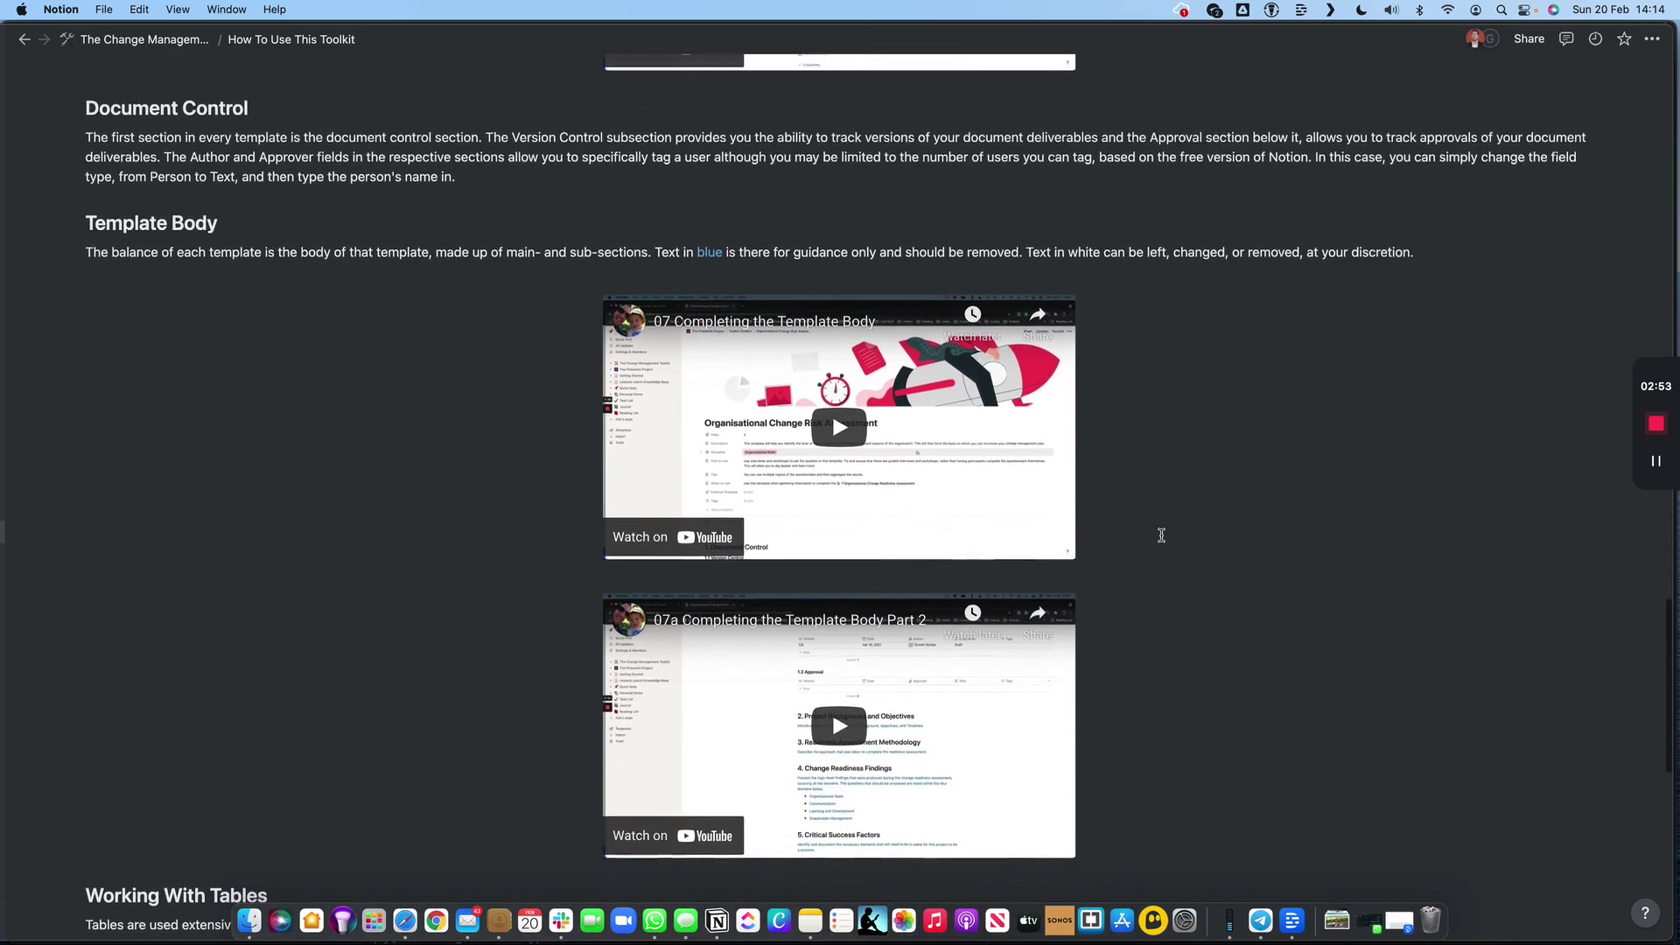
scroll(1159, 534, "down", 3)
scroll(1155, 533, "down", 10)
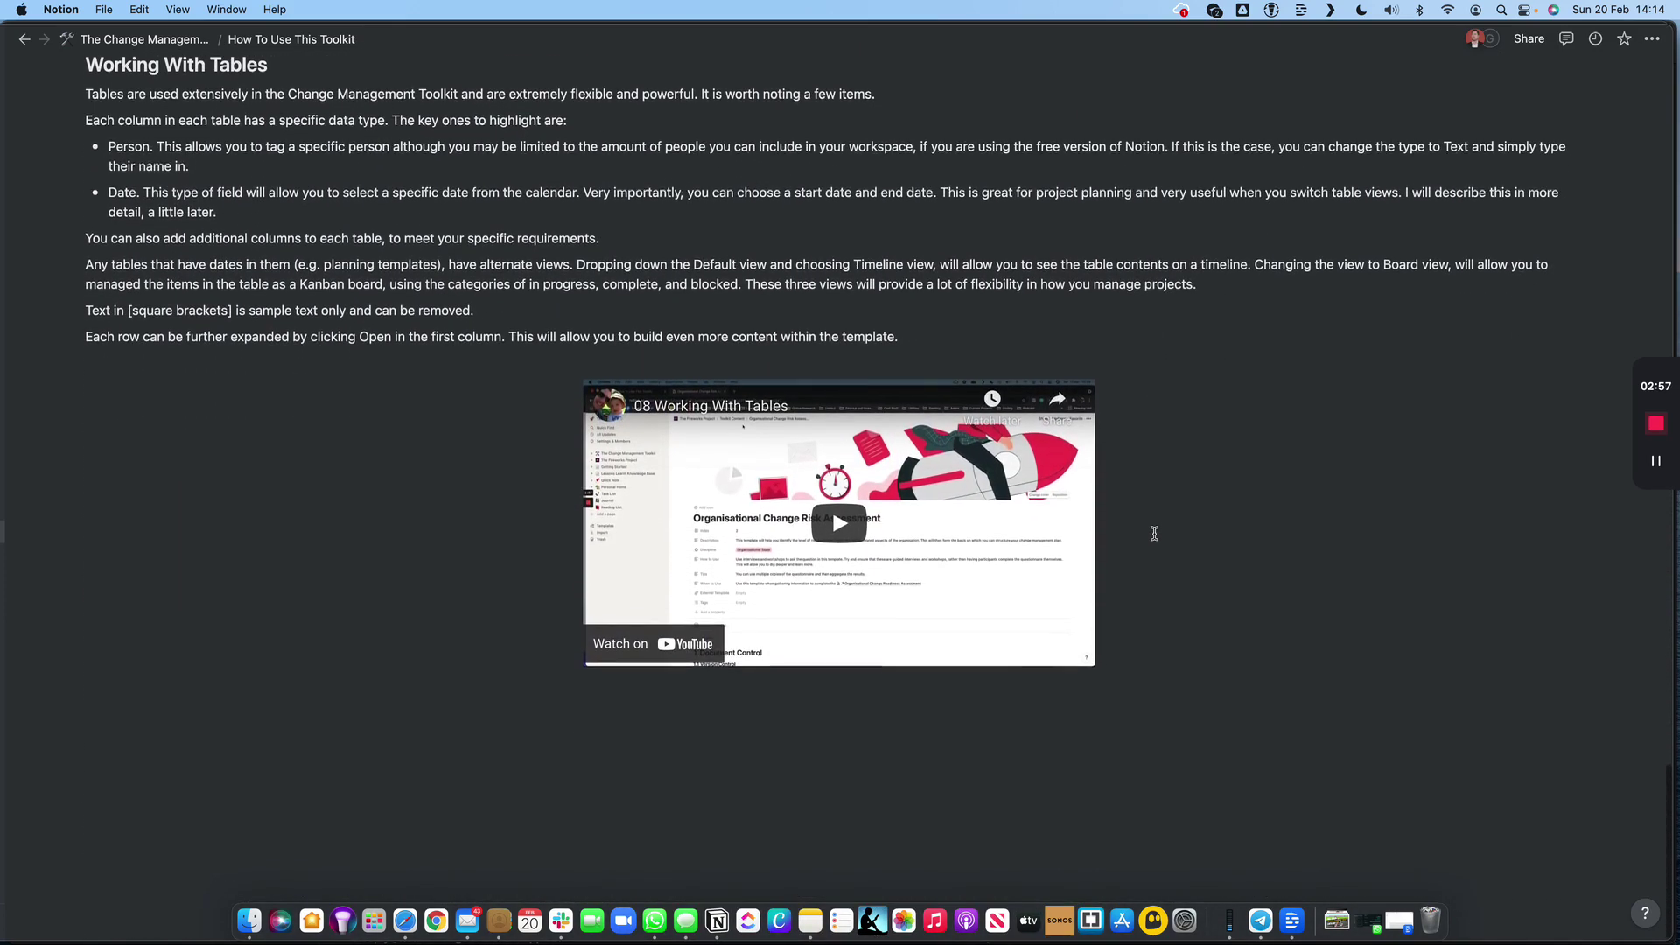
scroll(1155, 534, "up", 6)
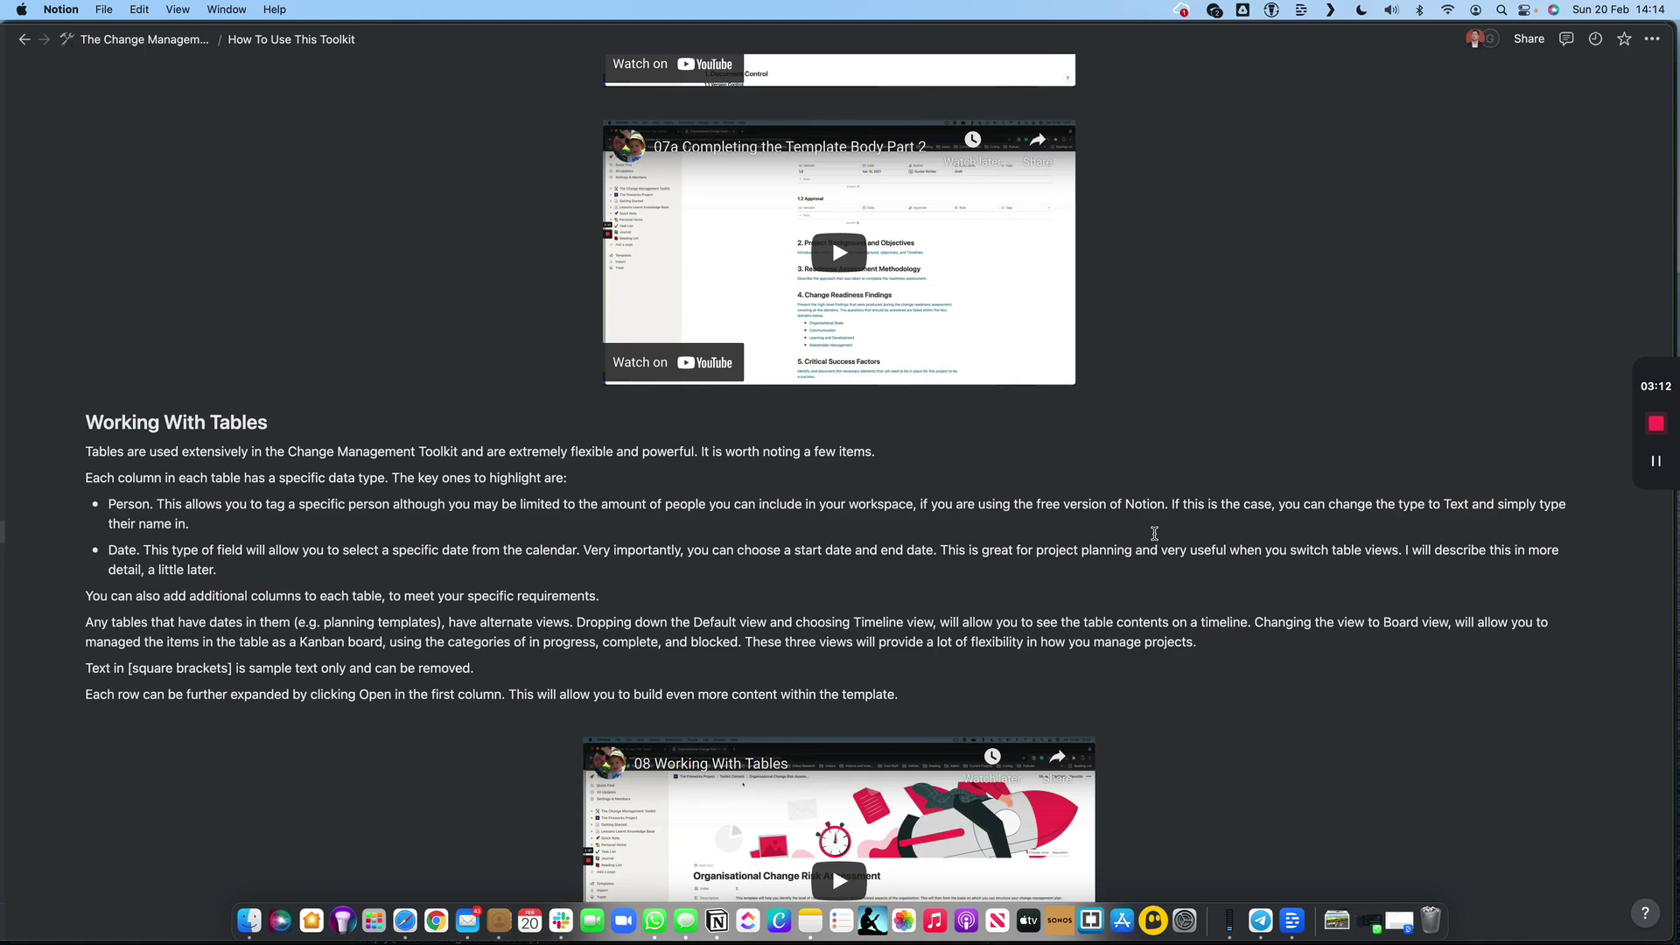
scroll(1154, 533, "up", 20)
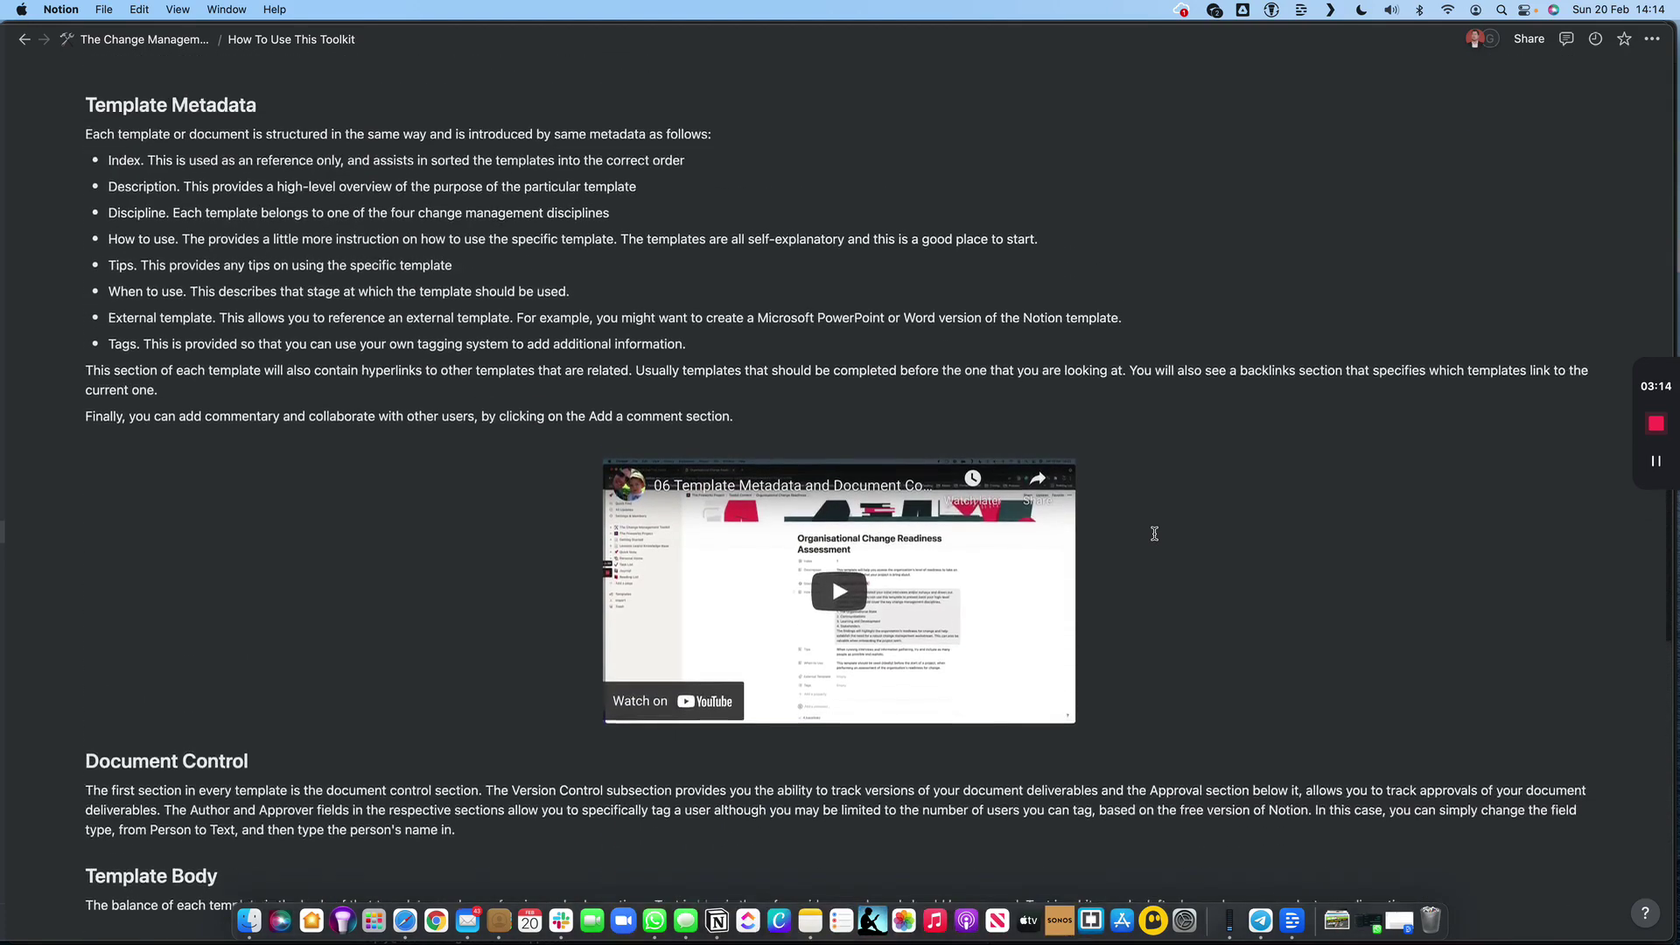
scroll(1154, 533, "up", 15)
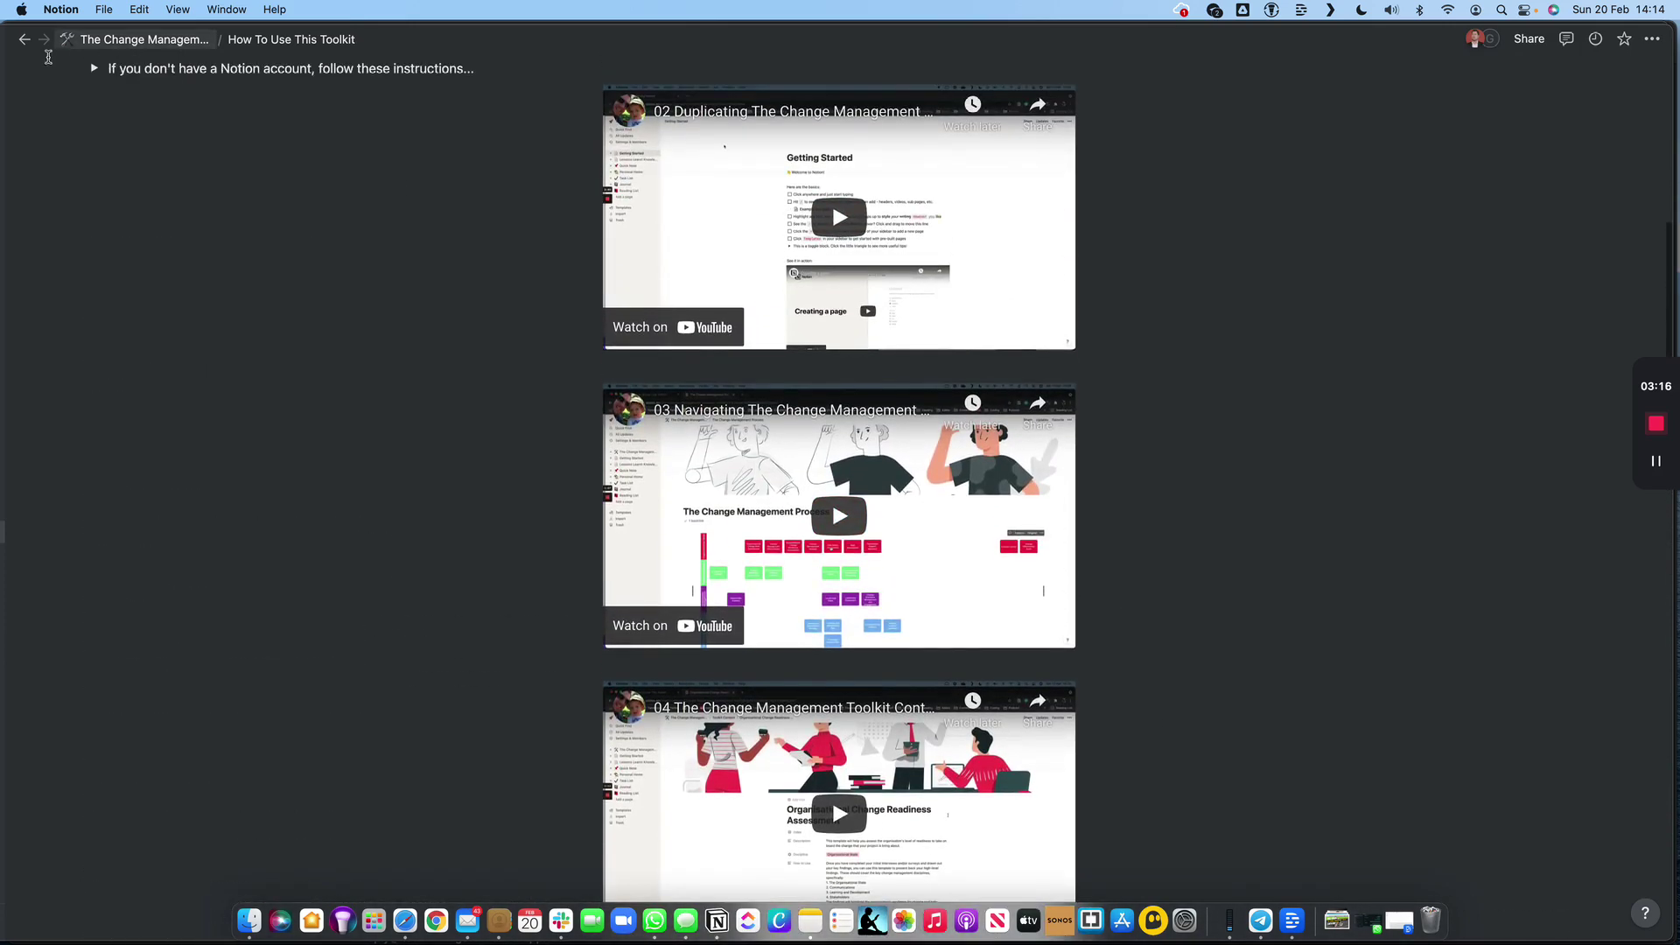
- Return to the toolkit's main page, open The Change Management Process, and examine its swim lane diagram and discipline descriptions
left_click(21, 40)
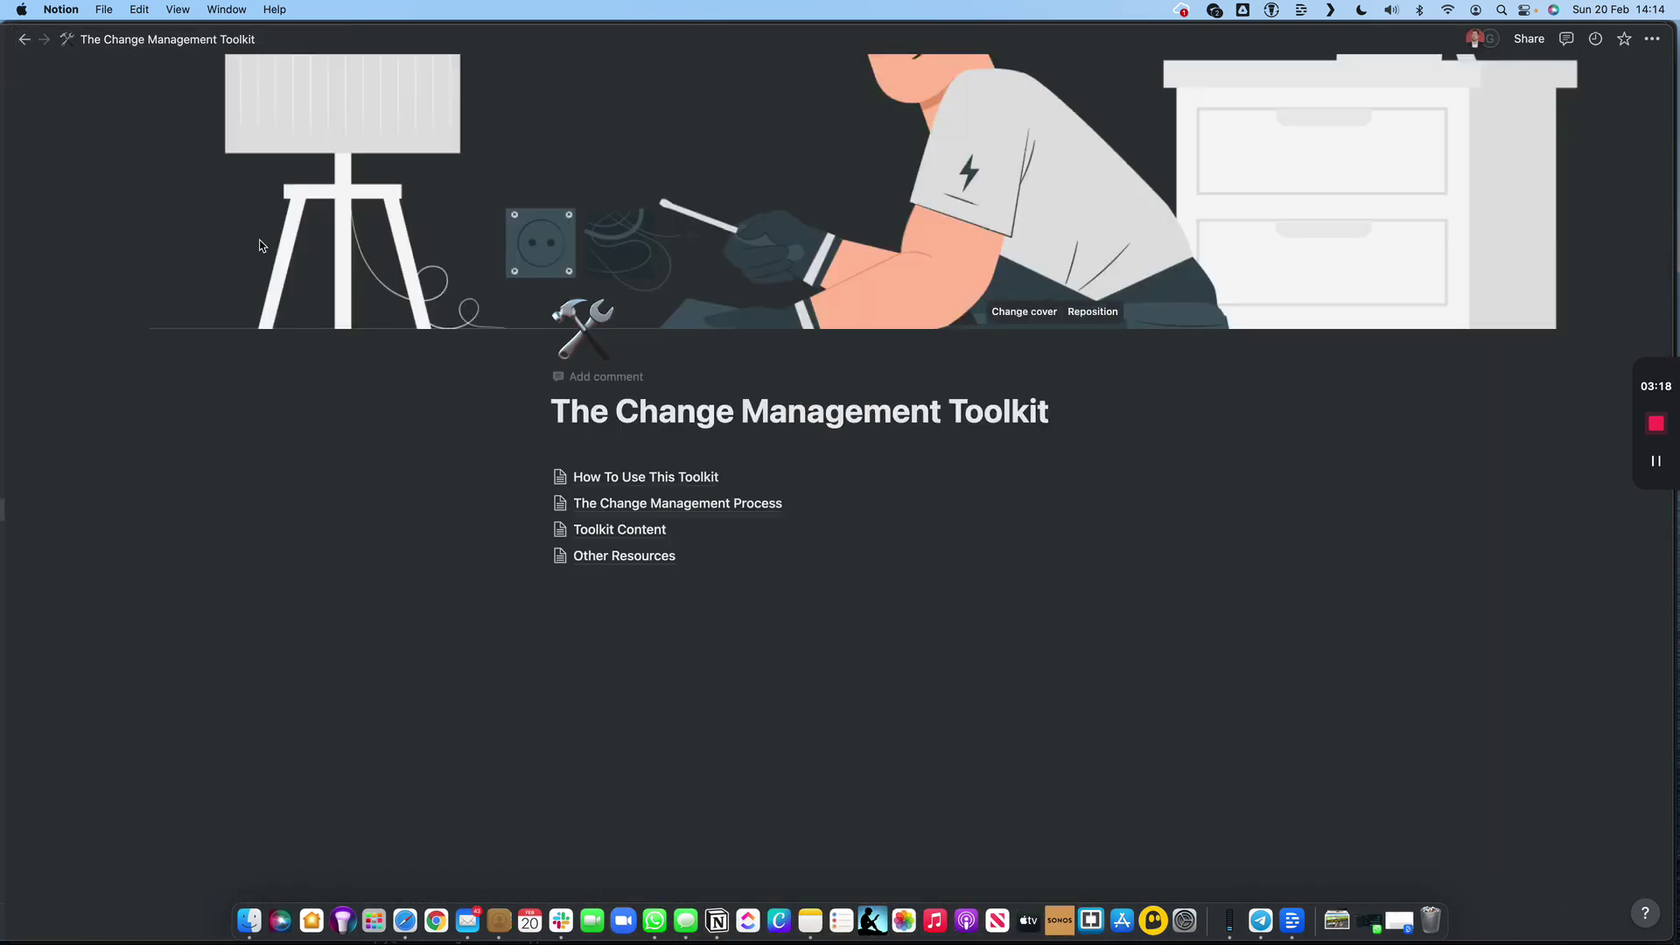
left_click(743, 506)
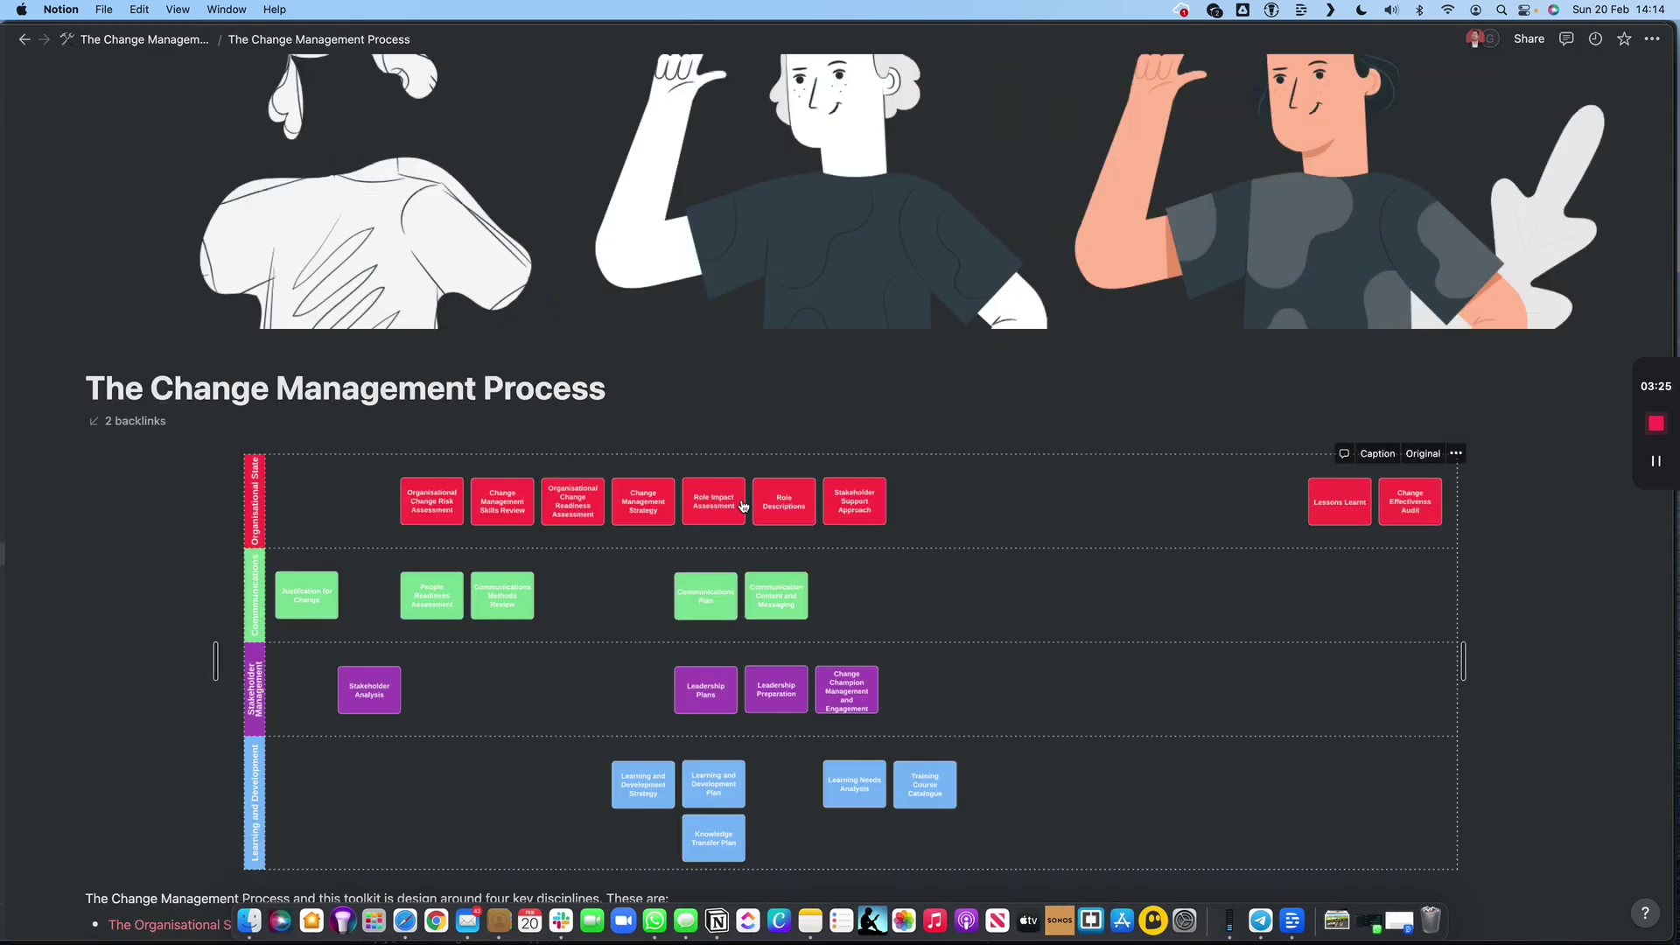
scroll(743, 506, "down", 2)
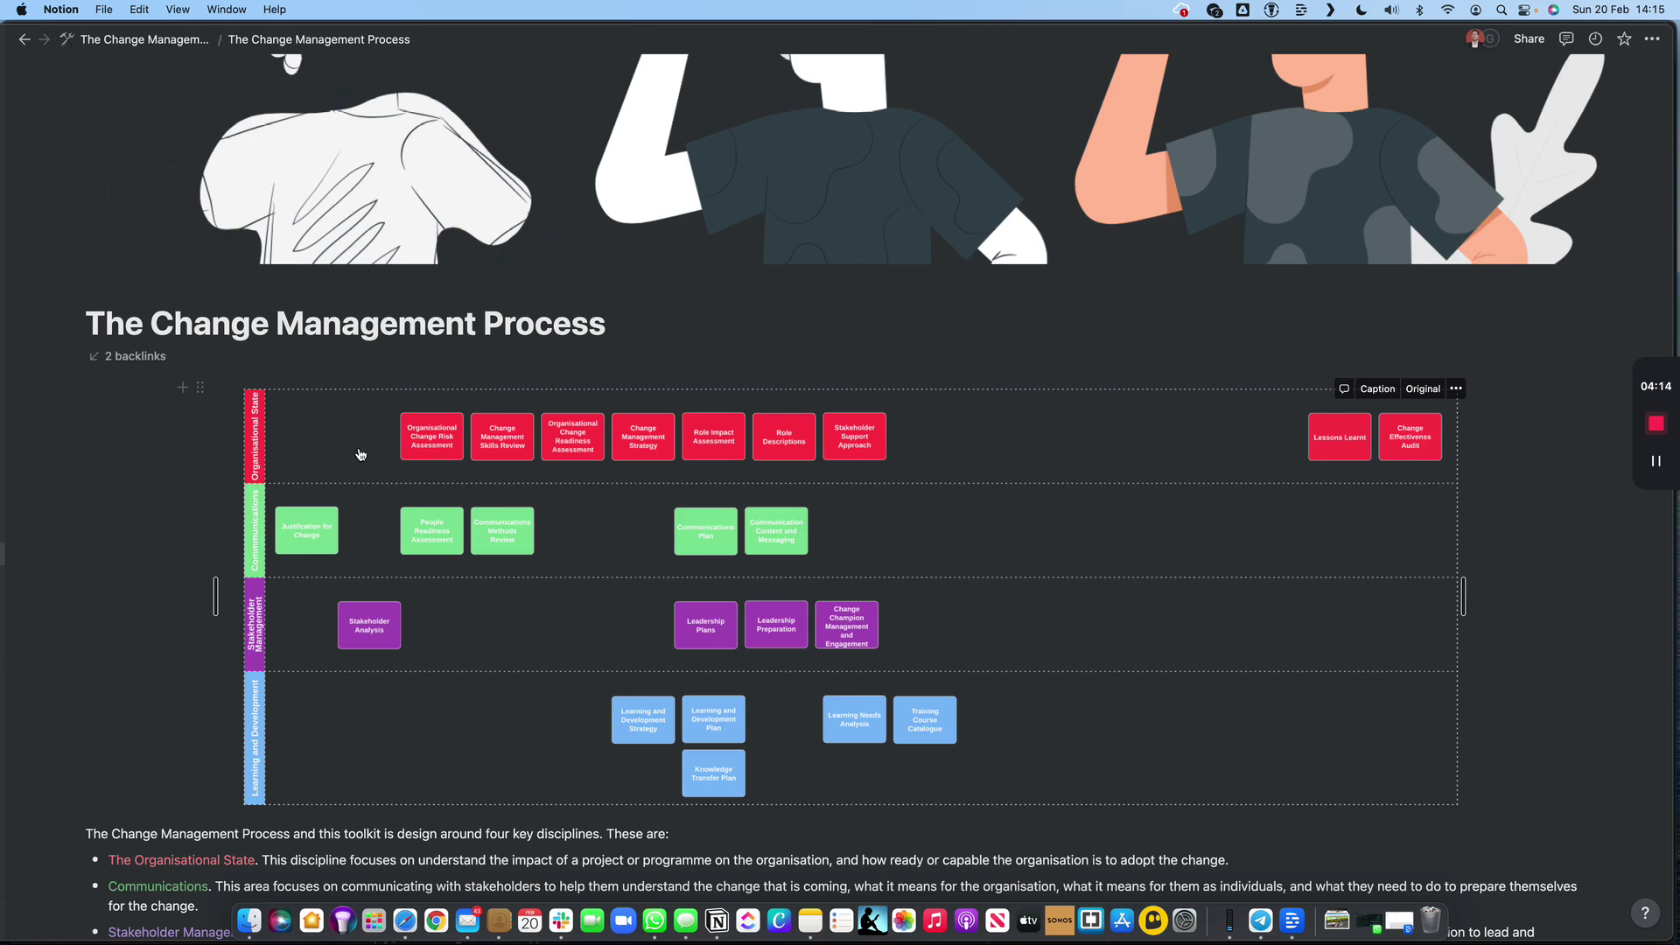
scroll(374, 698, "down", 5)
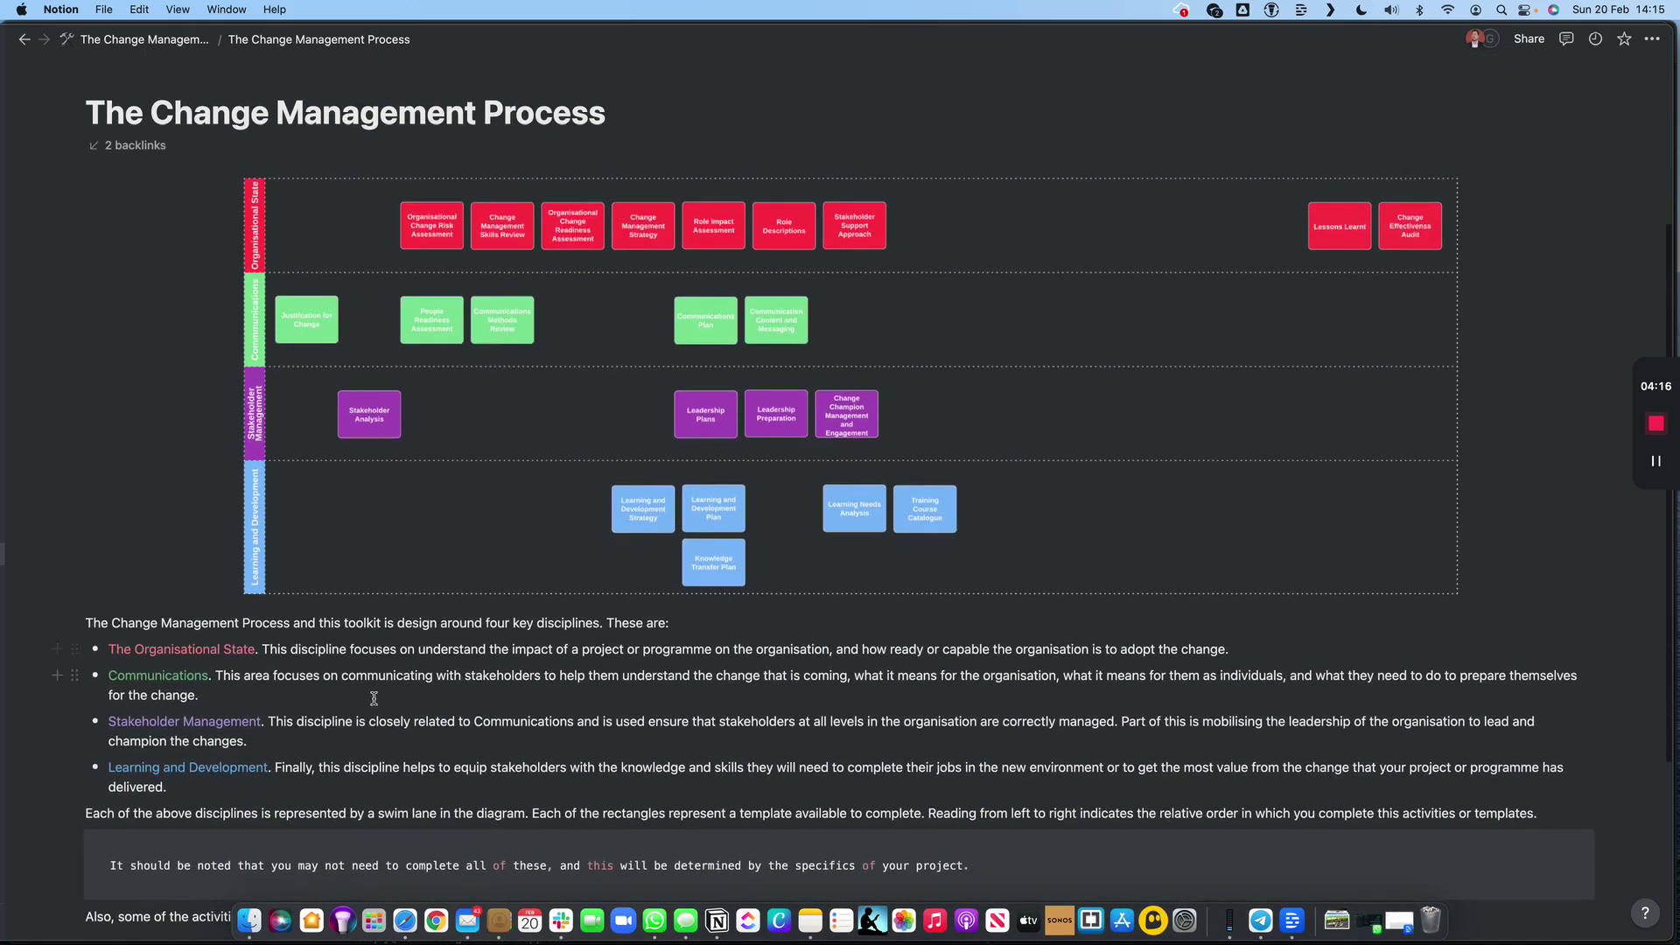
scroll(373, 699, "down", 3)
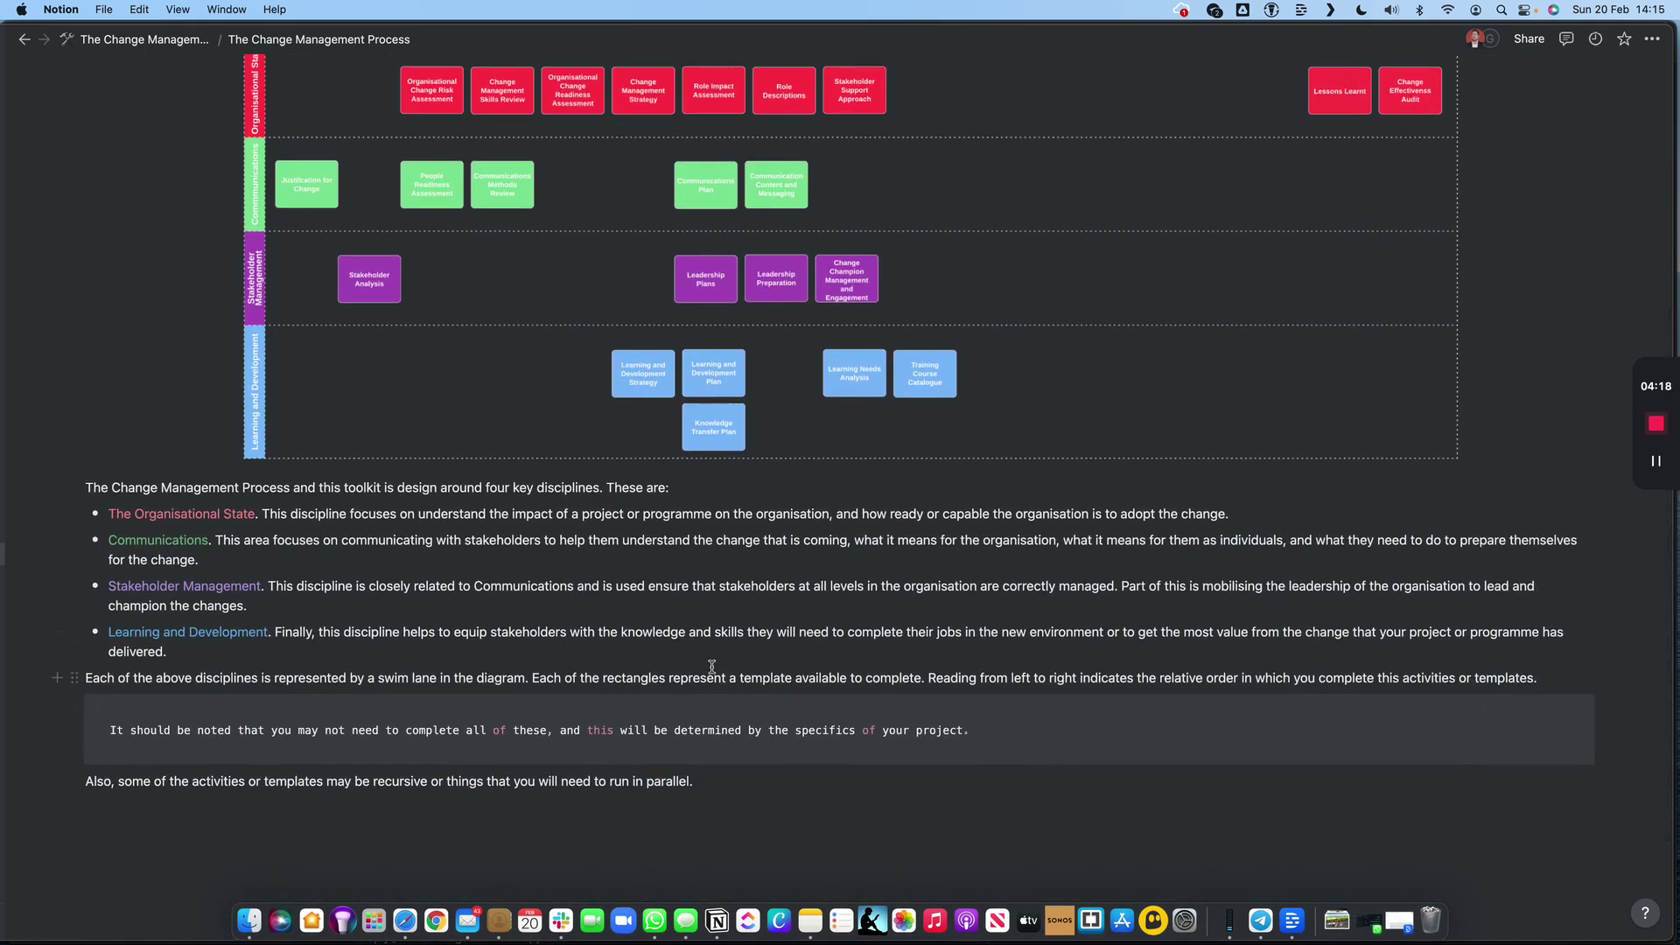
scroll(711, 667, "up", 10)
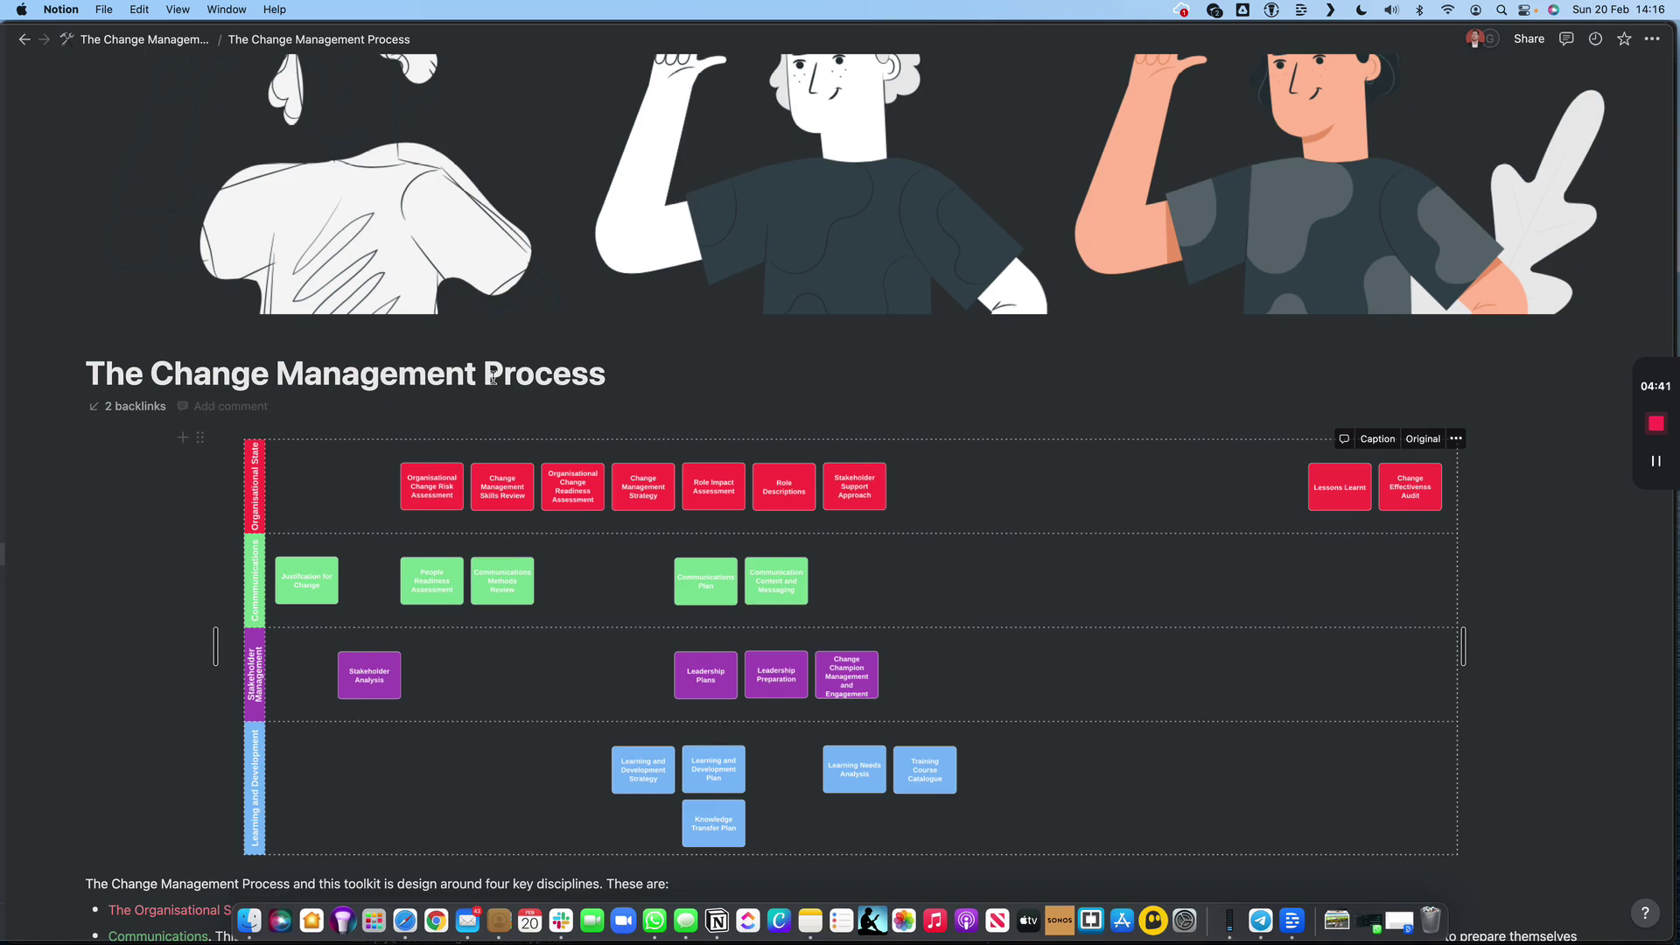
- Return to the toolkit's main page, open Toolkit Content, and look through the whole gallery of templates
left_click(24, 39)
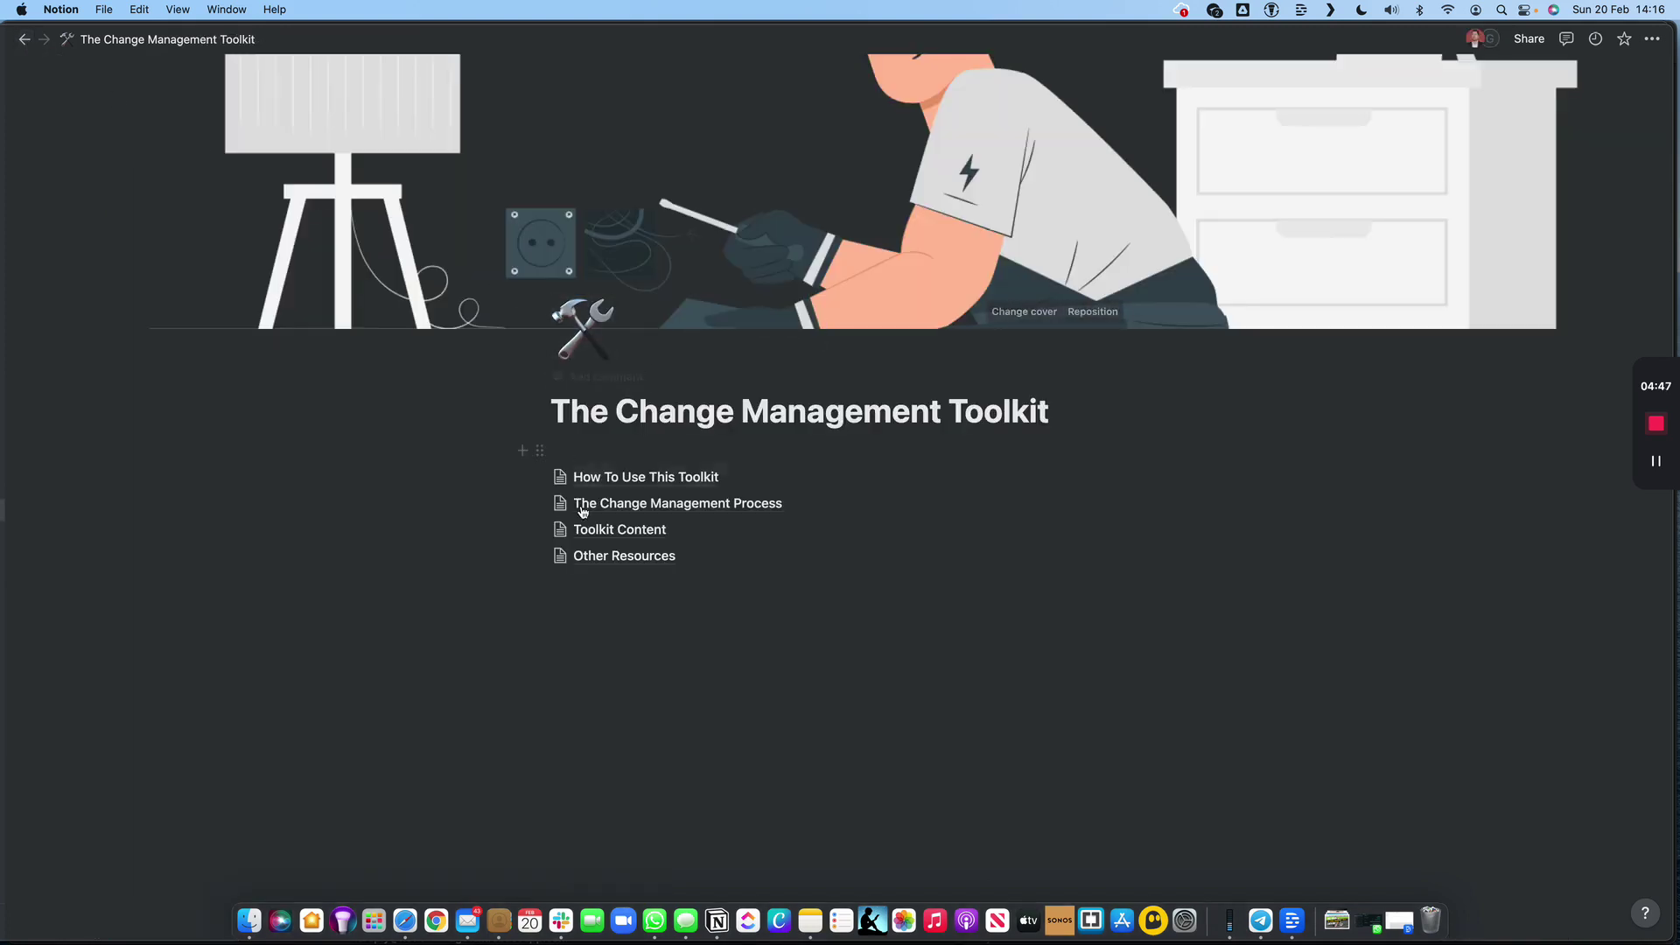
left_click(638, 536)
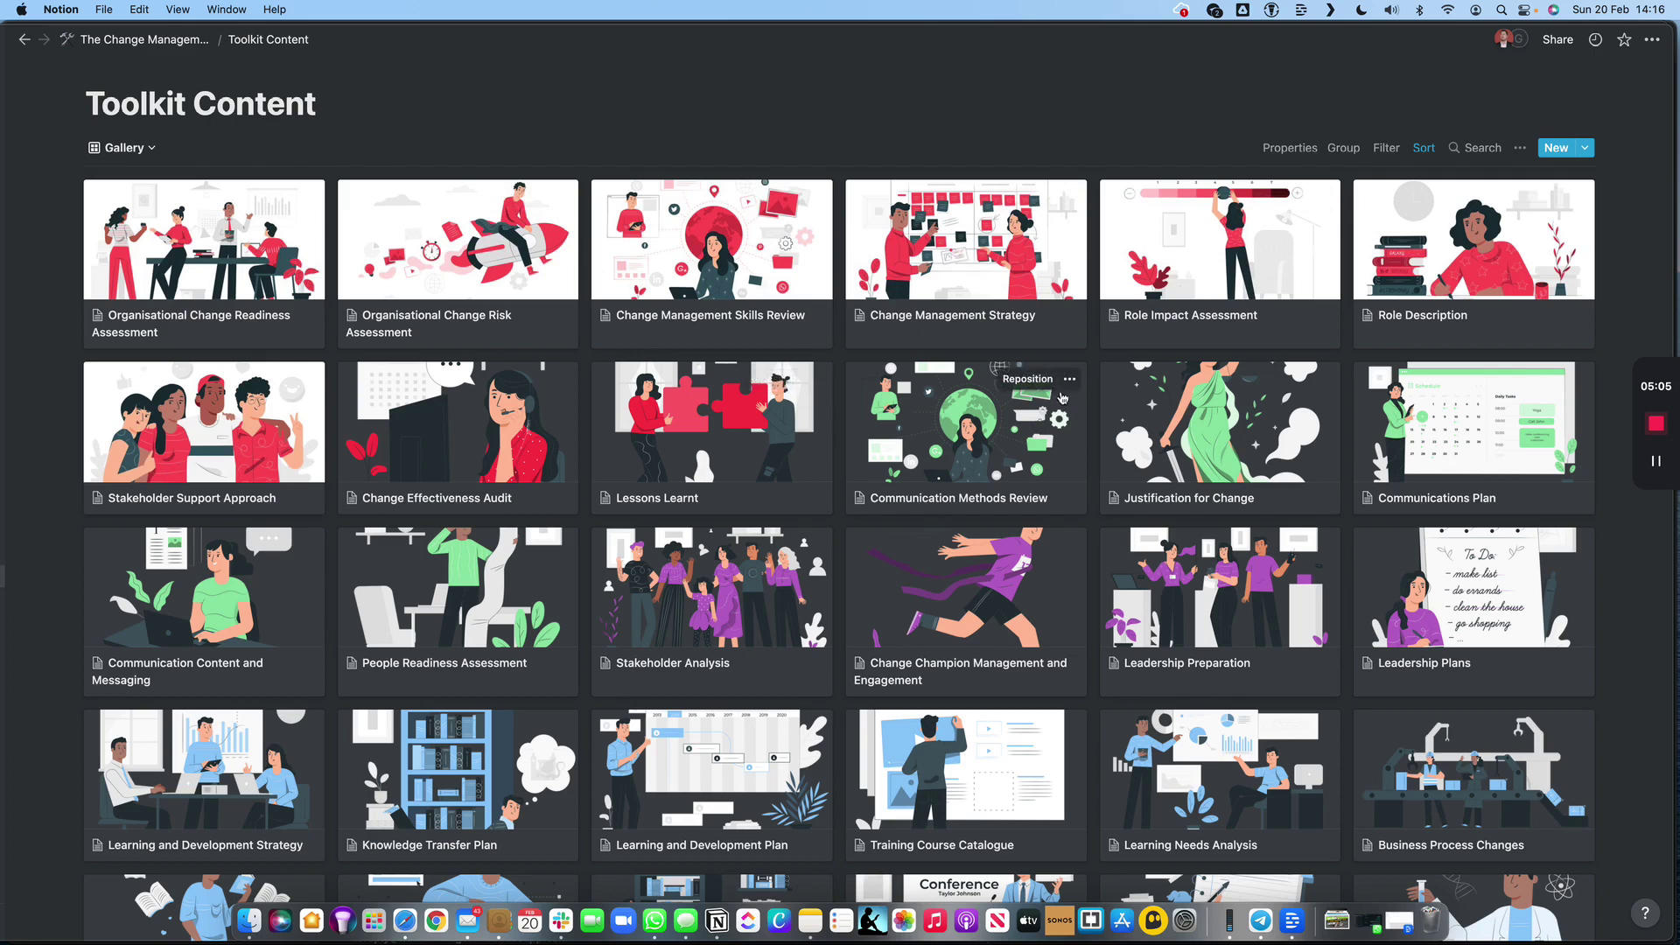
scroll(1150, 417, "down", 5)
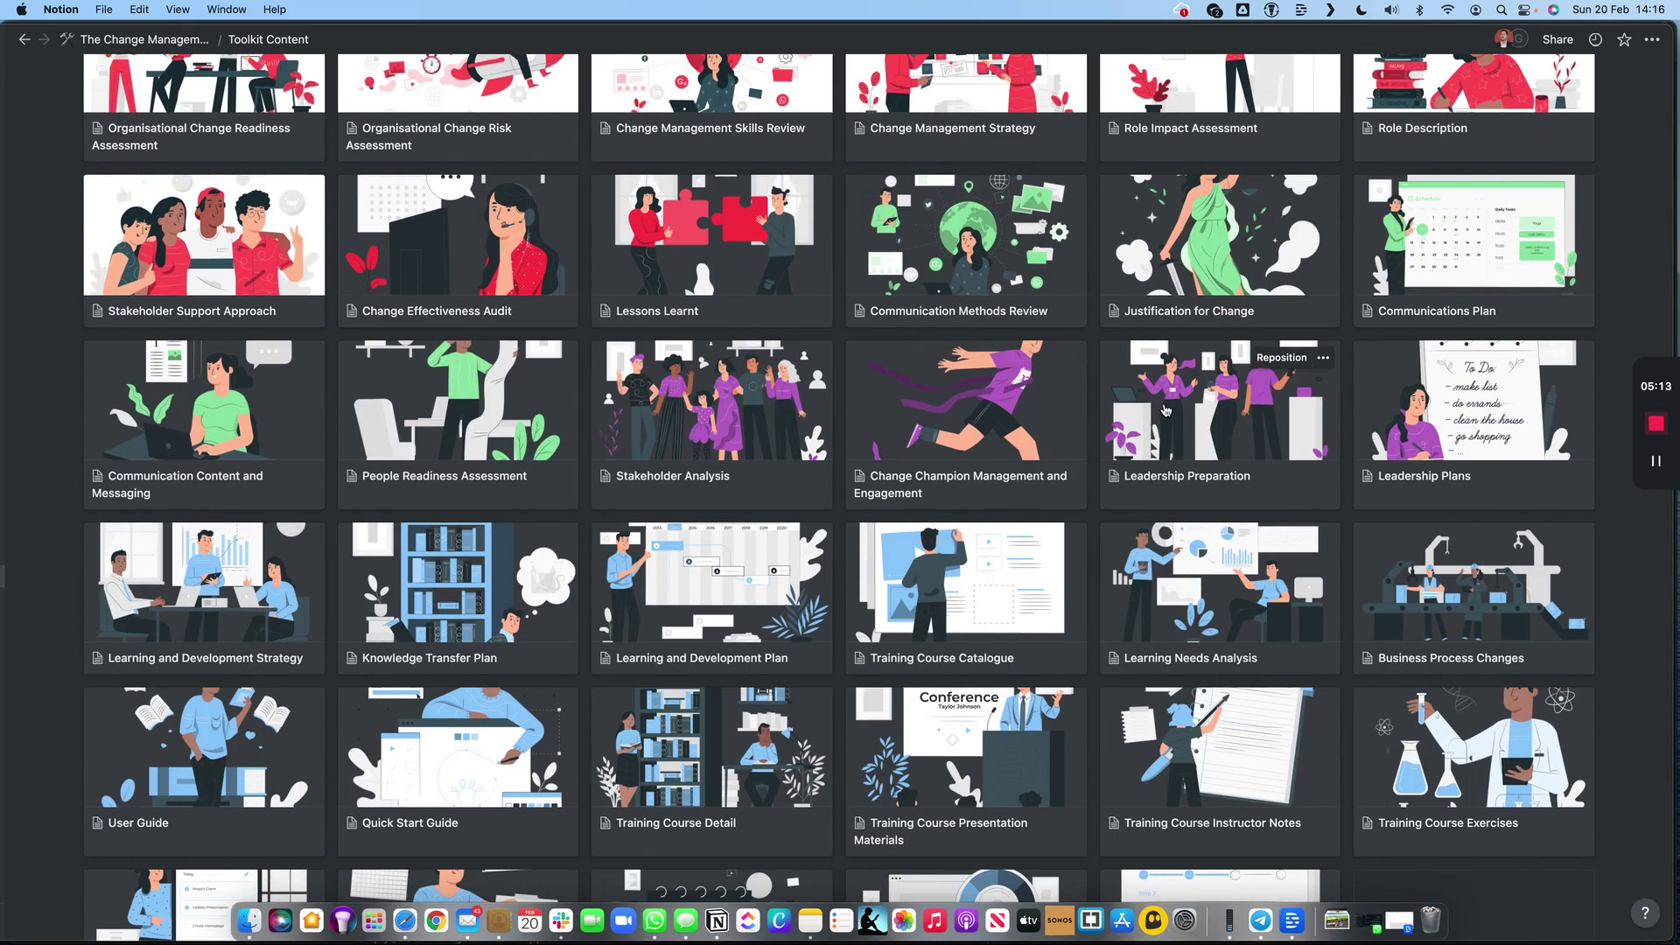
scroll(1166, 410, "down", 5)
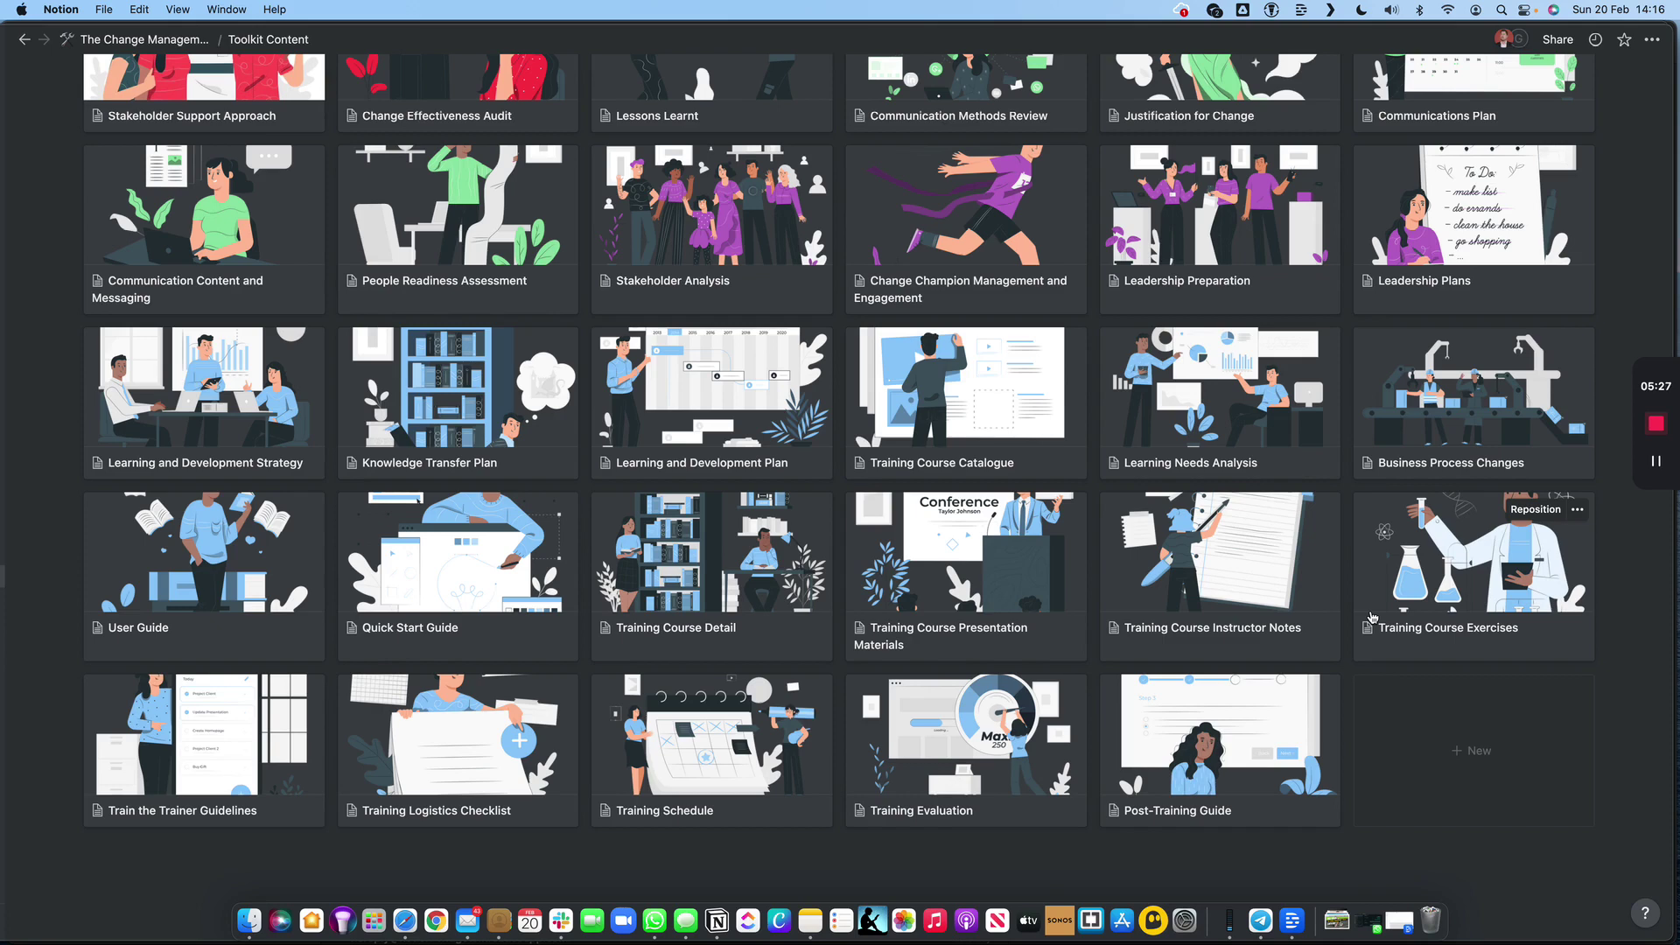
scroll(1371, 617, "up", 5)
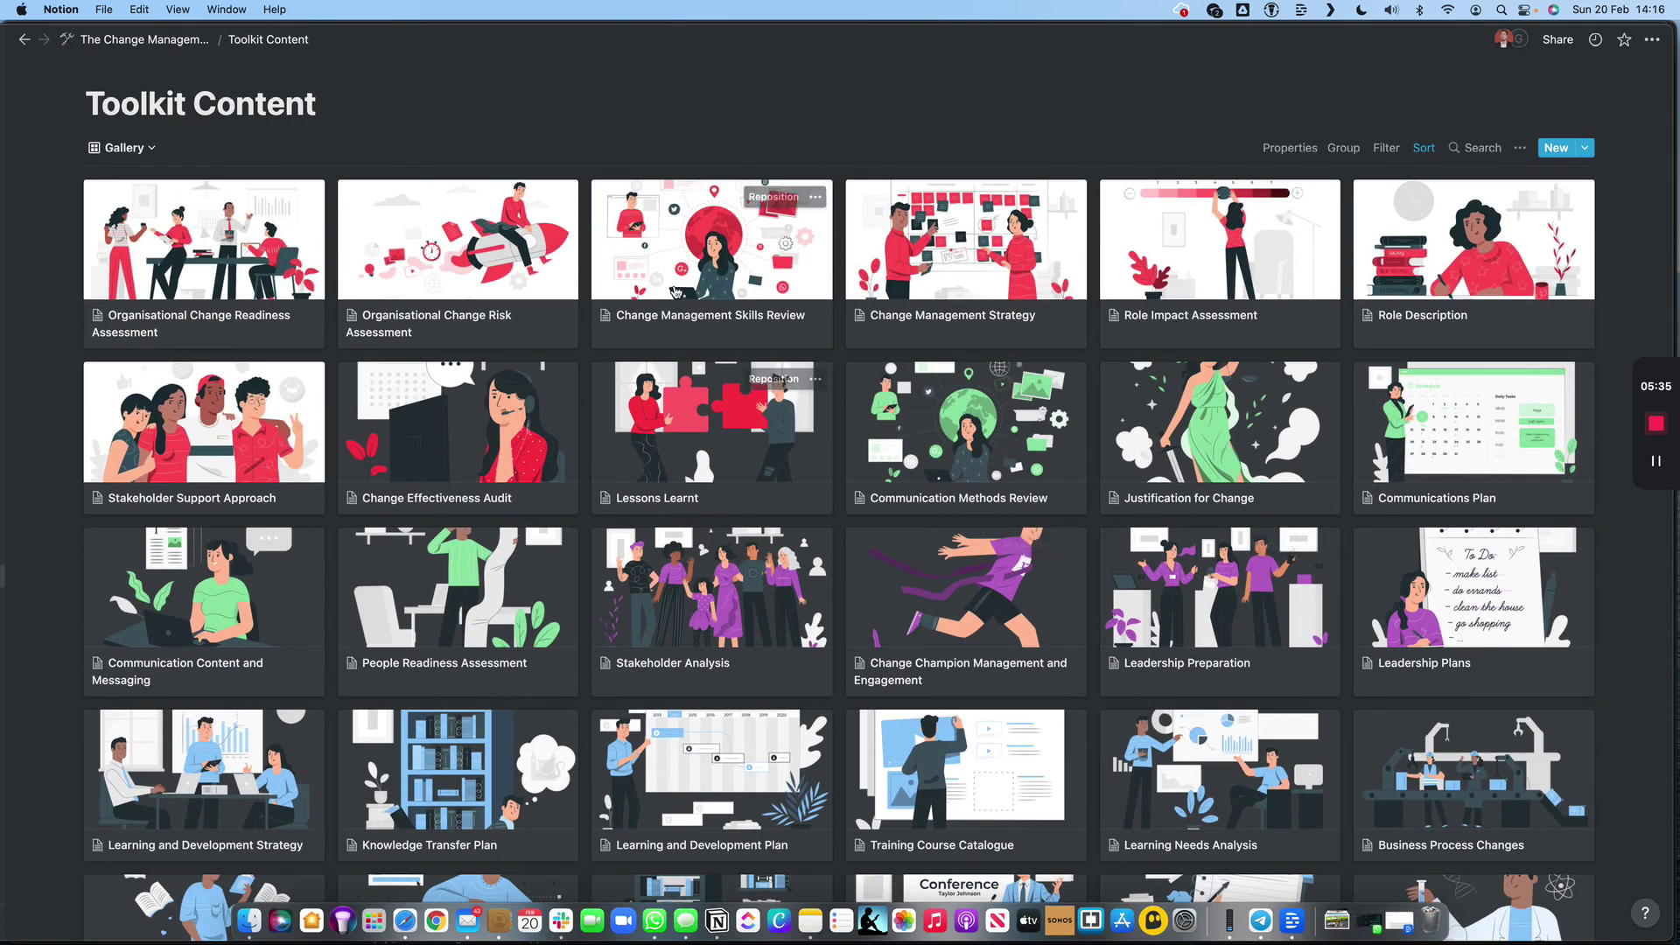
- Preview the Change Management Skills Review template and close it, and open the Organisational Change Risk Assessment template as a full page
left_click(675, 319)
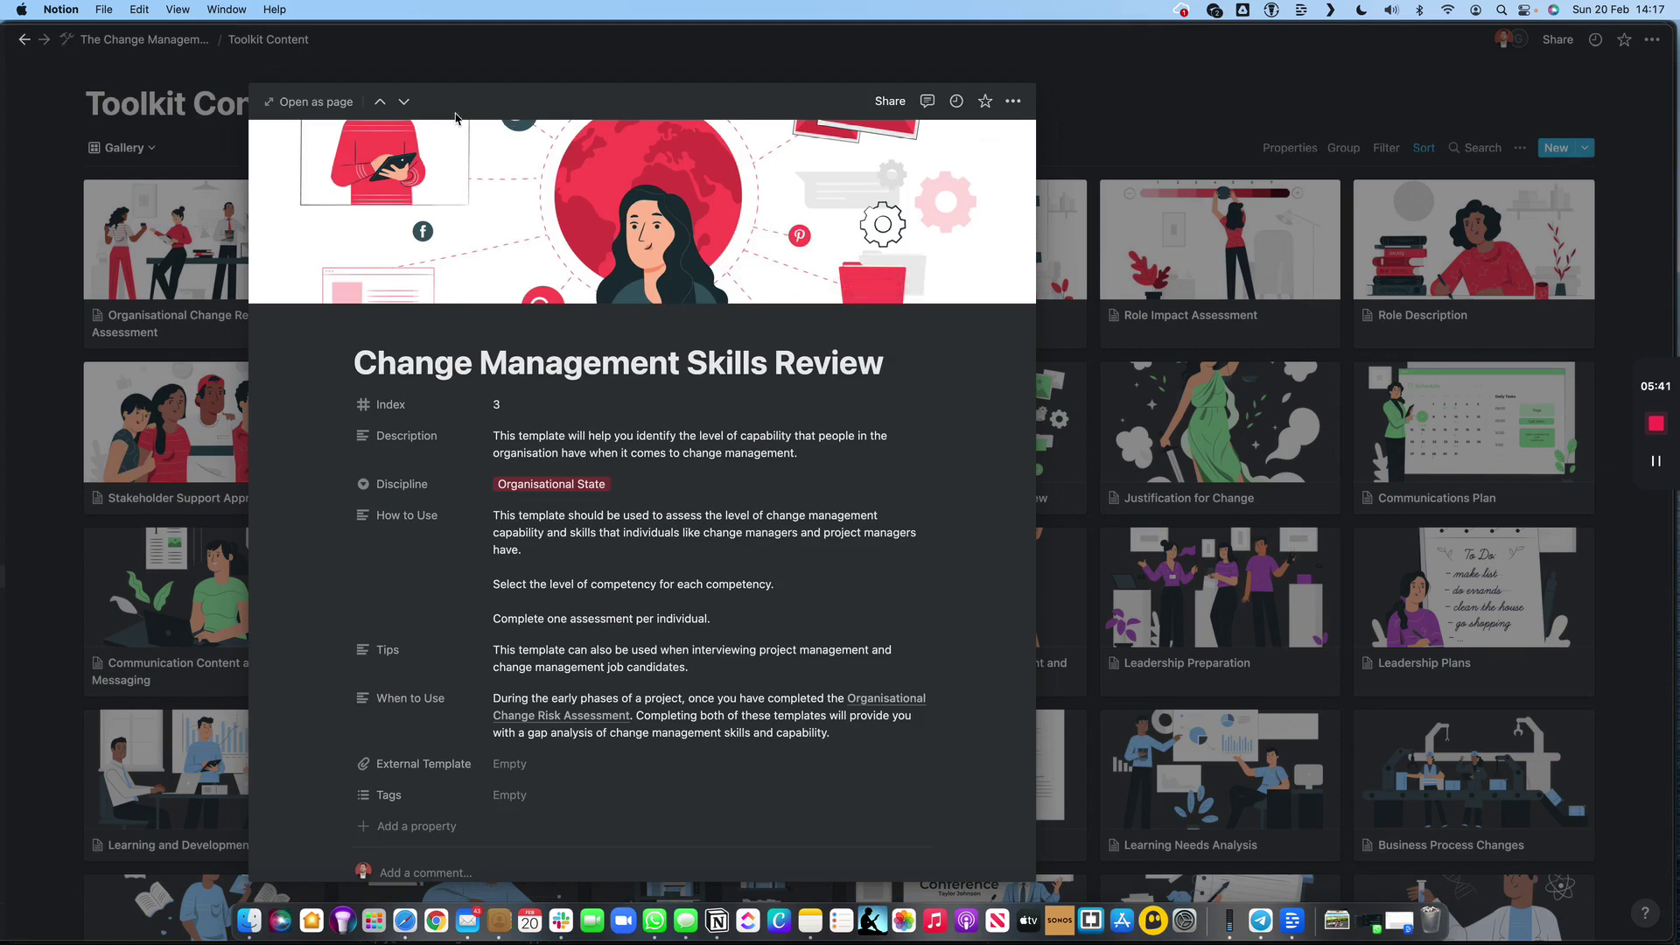
left_click(1168, 98)
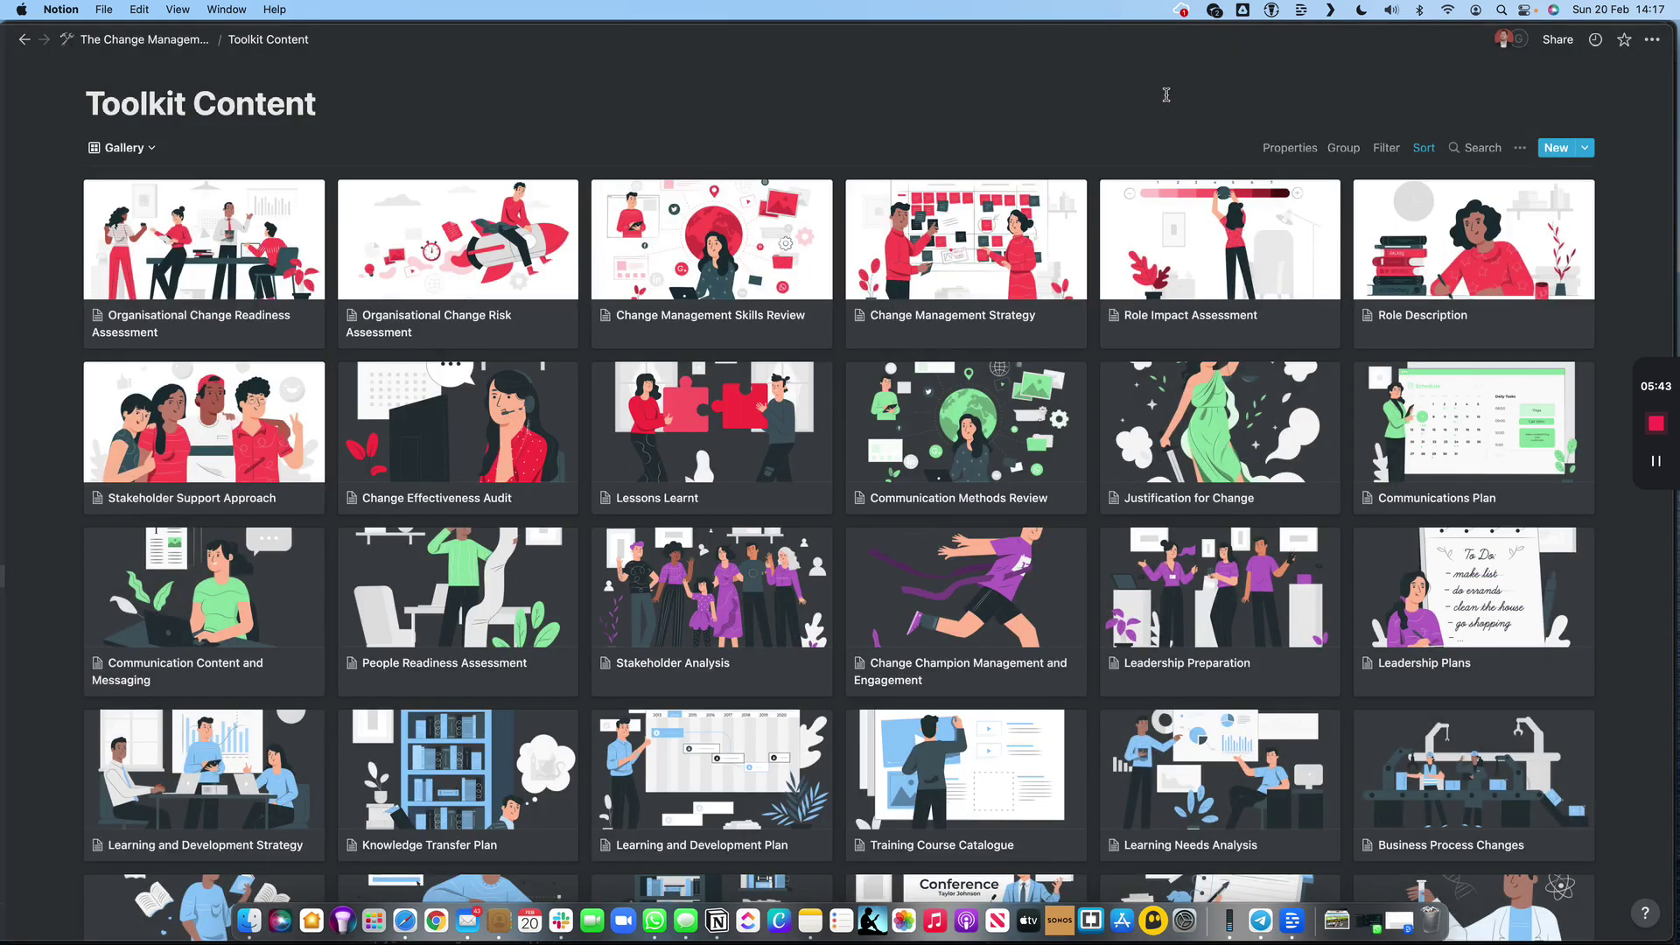
left_click(465, 321)
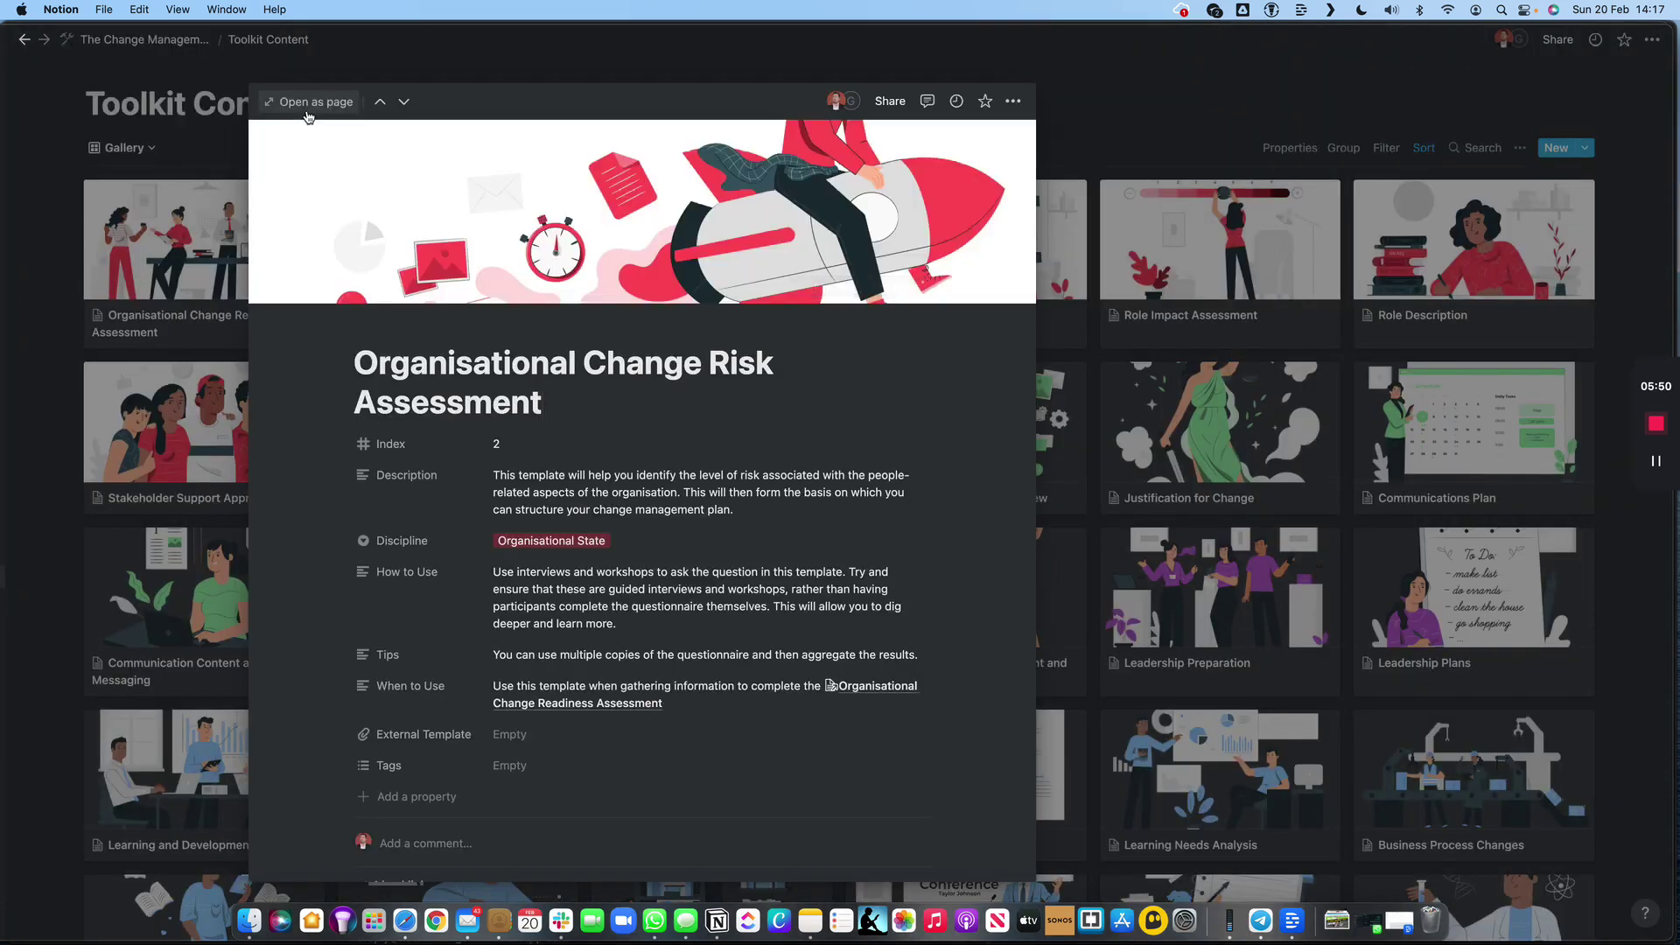
left_click(309, 107)
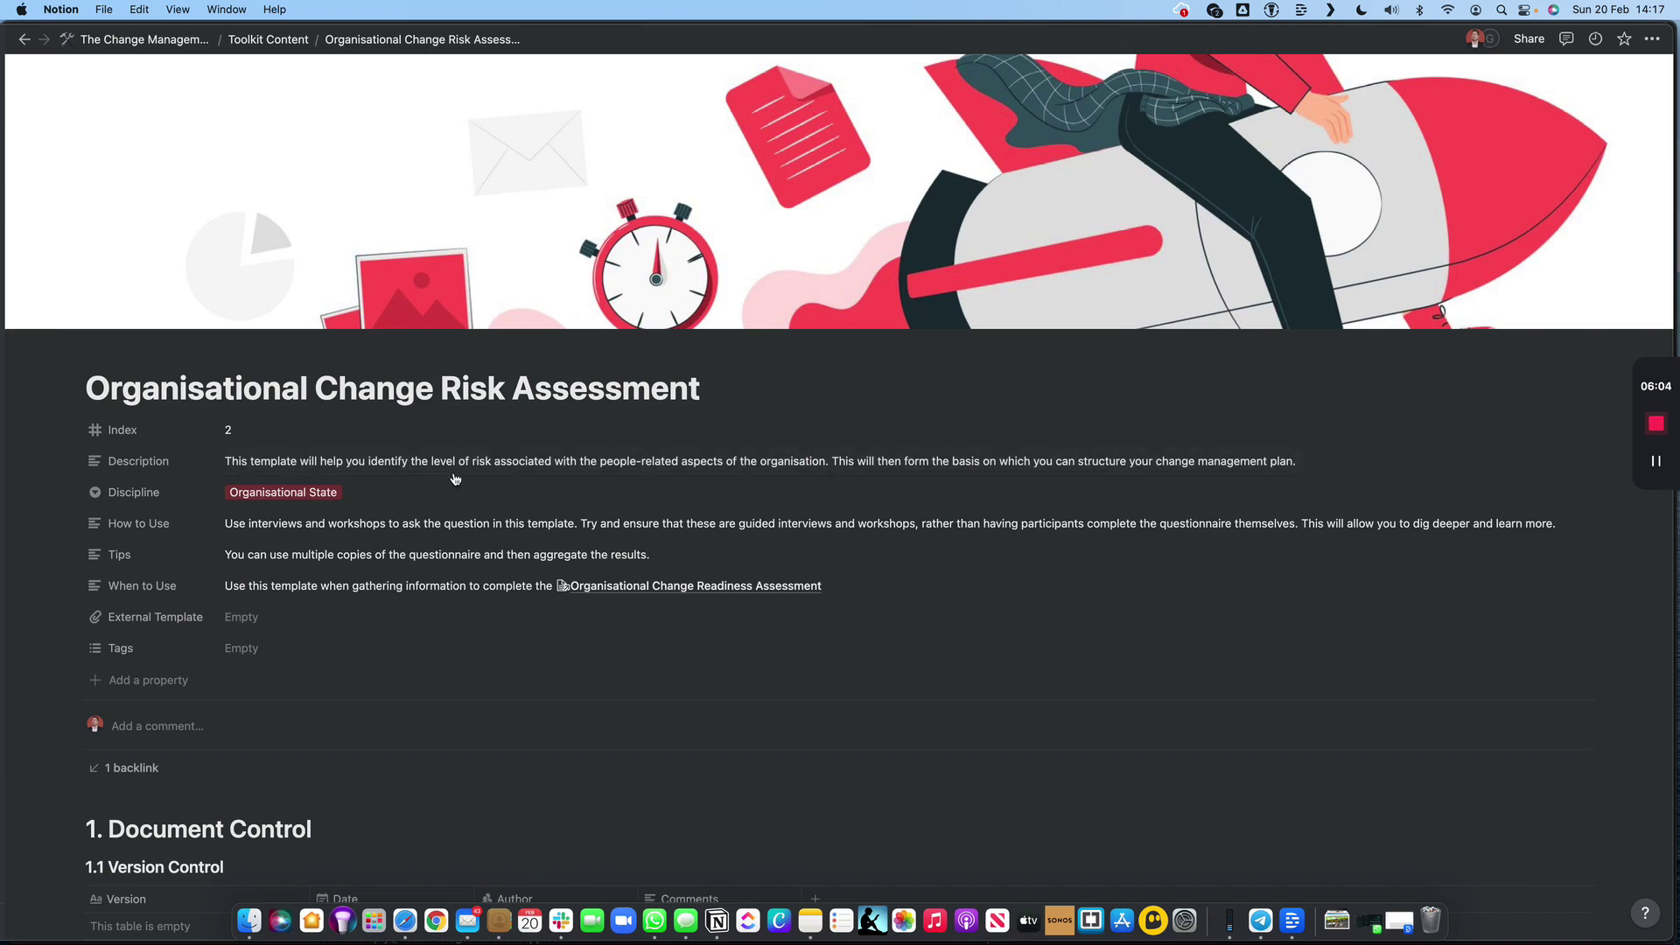
- Check the template's available Discipline options without changing the selection, and examine its Document Control and Risk Assessment sections
left_click(370, 493)
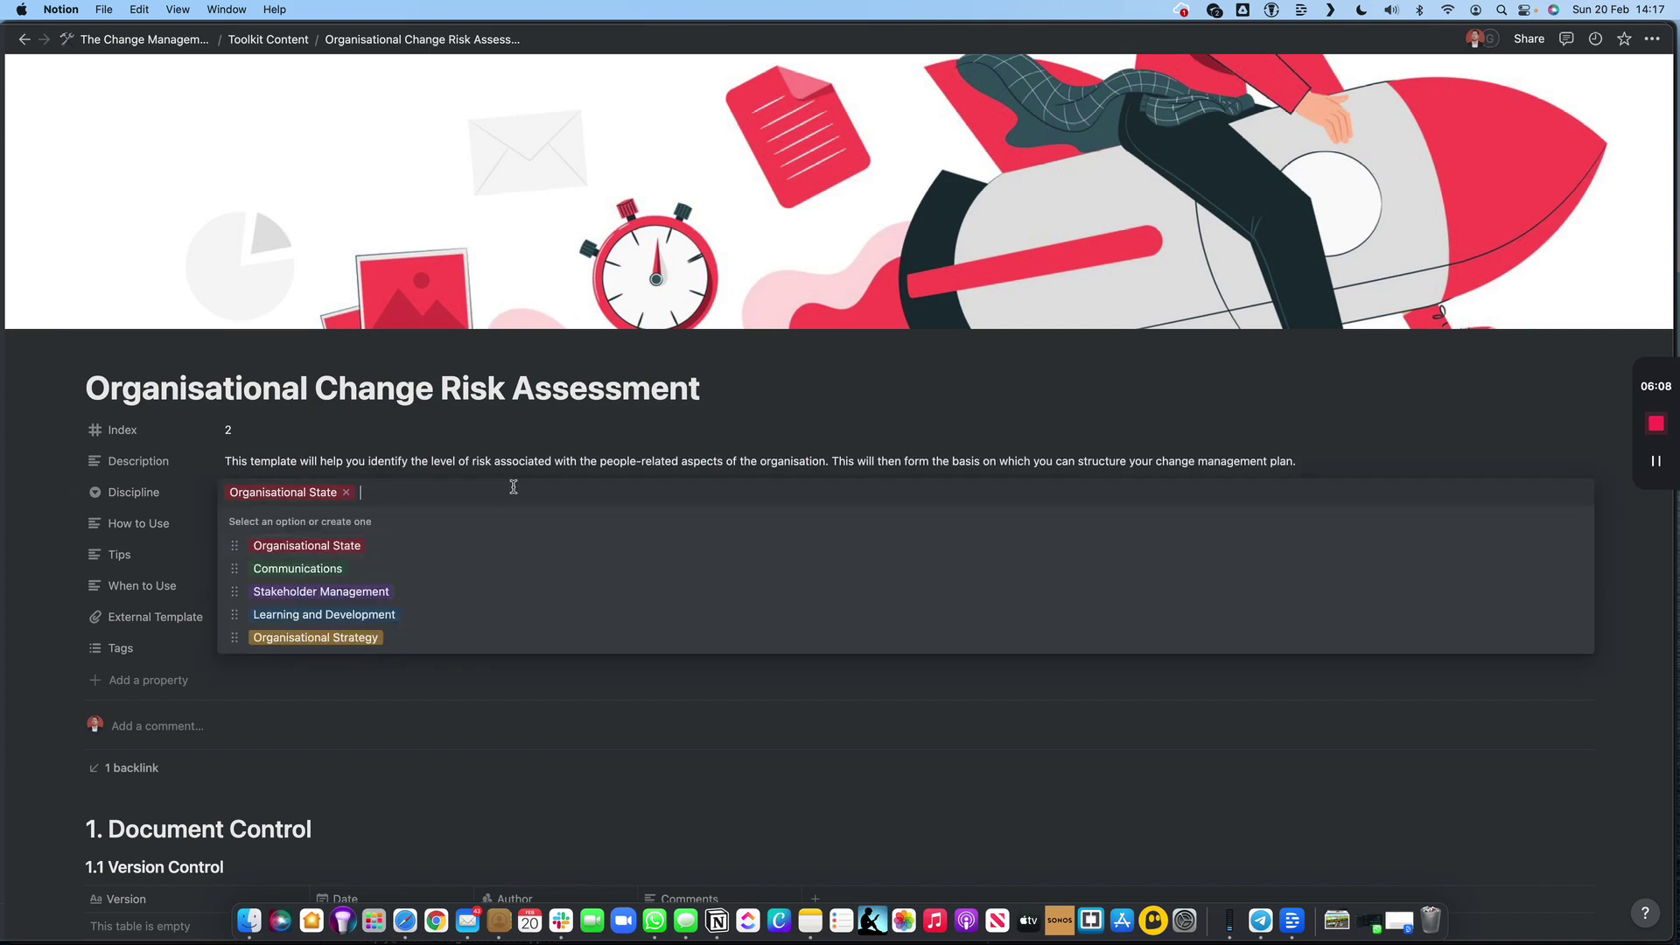
left_click(780, 422)
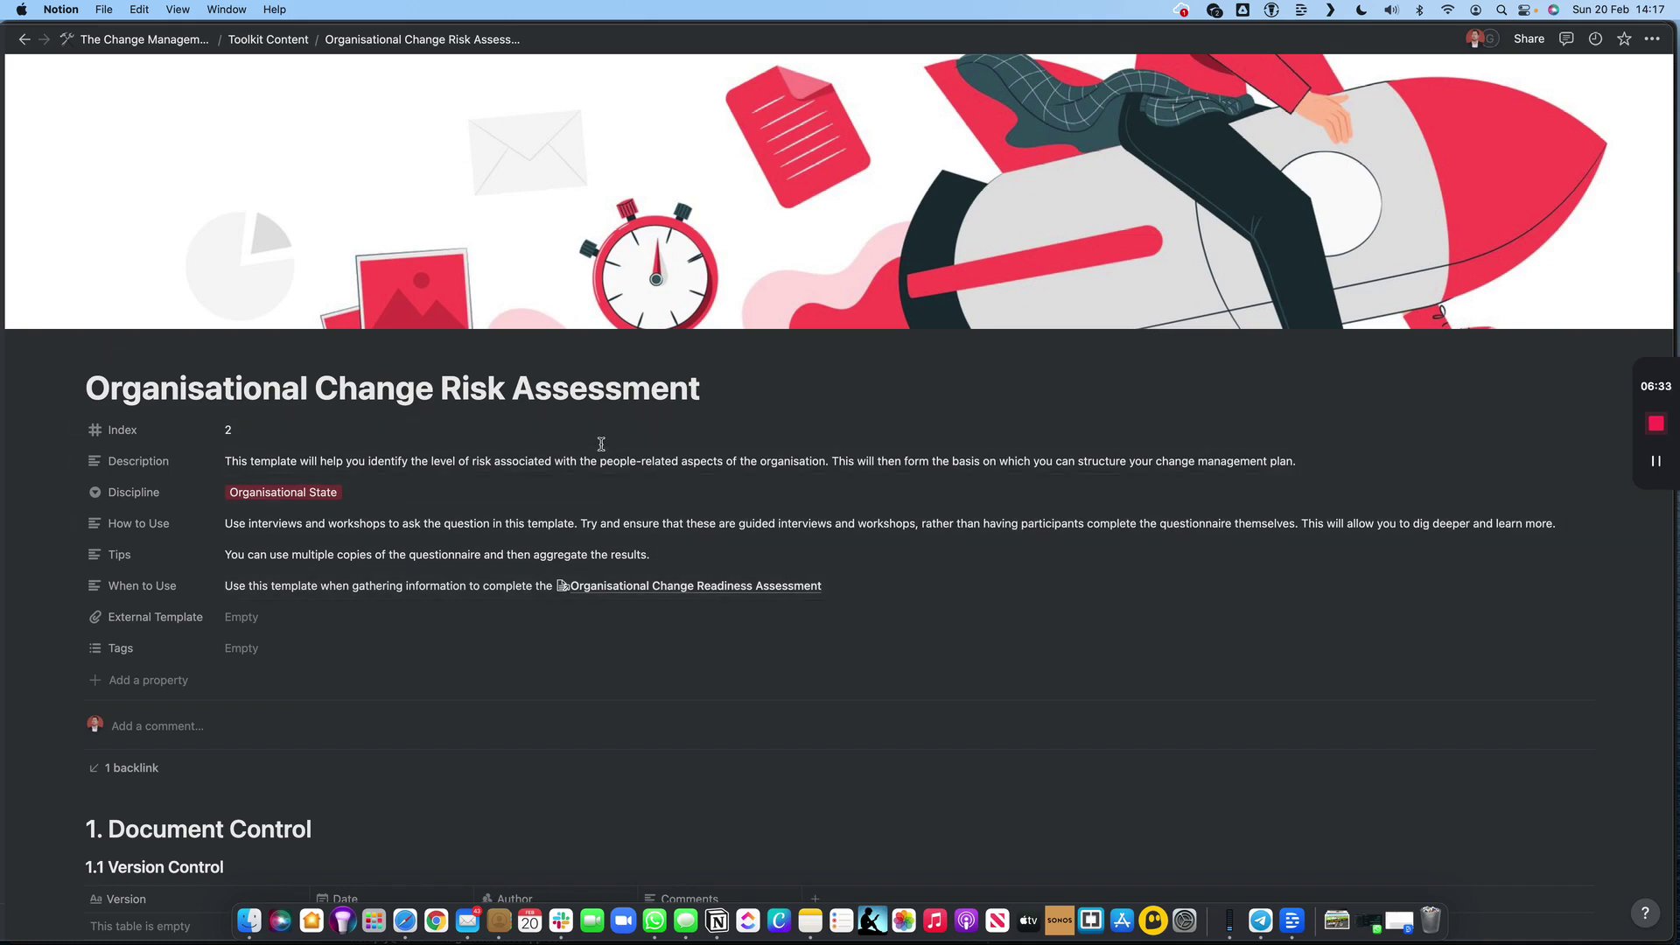
scroll(701, 495, "down", 5)
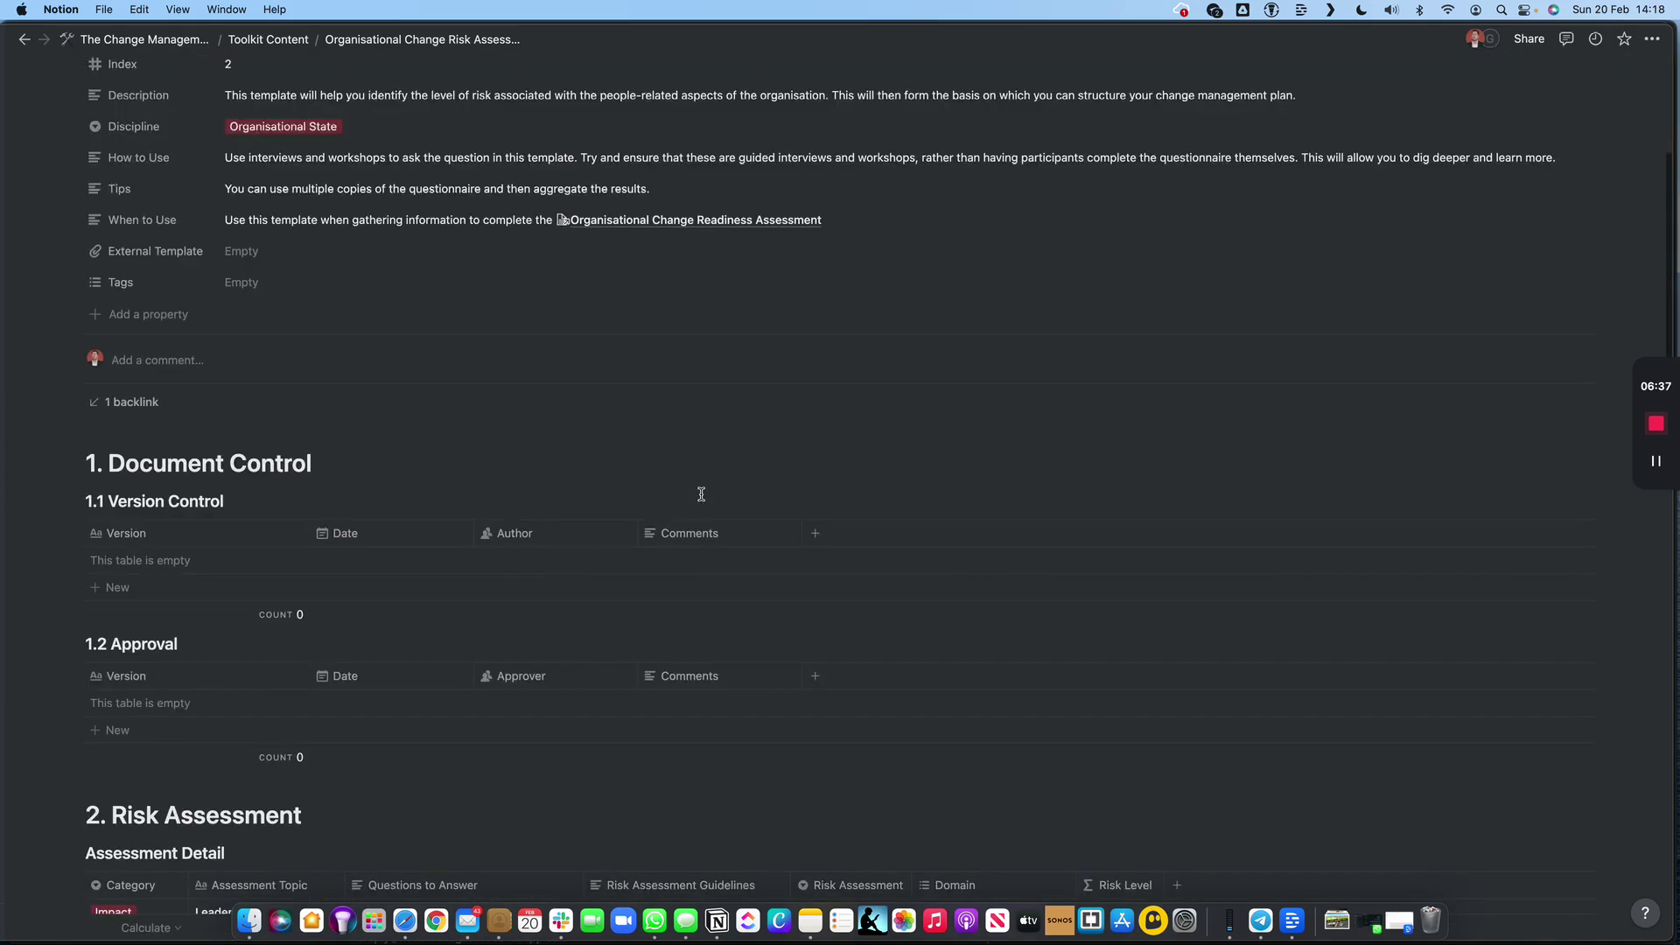
scroll(701, 494, "down", 1)
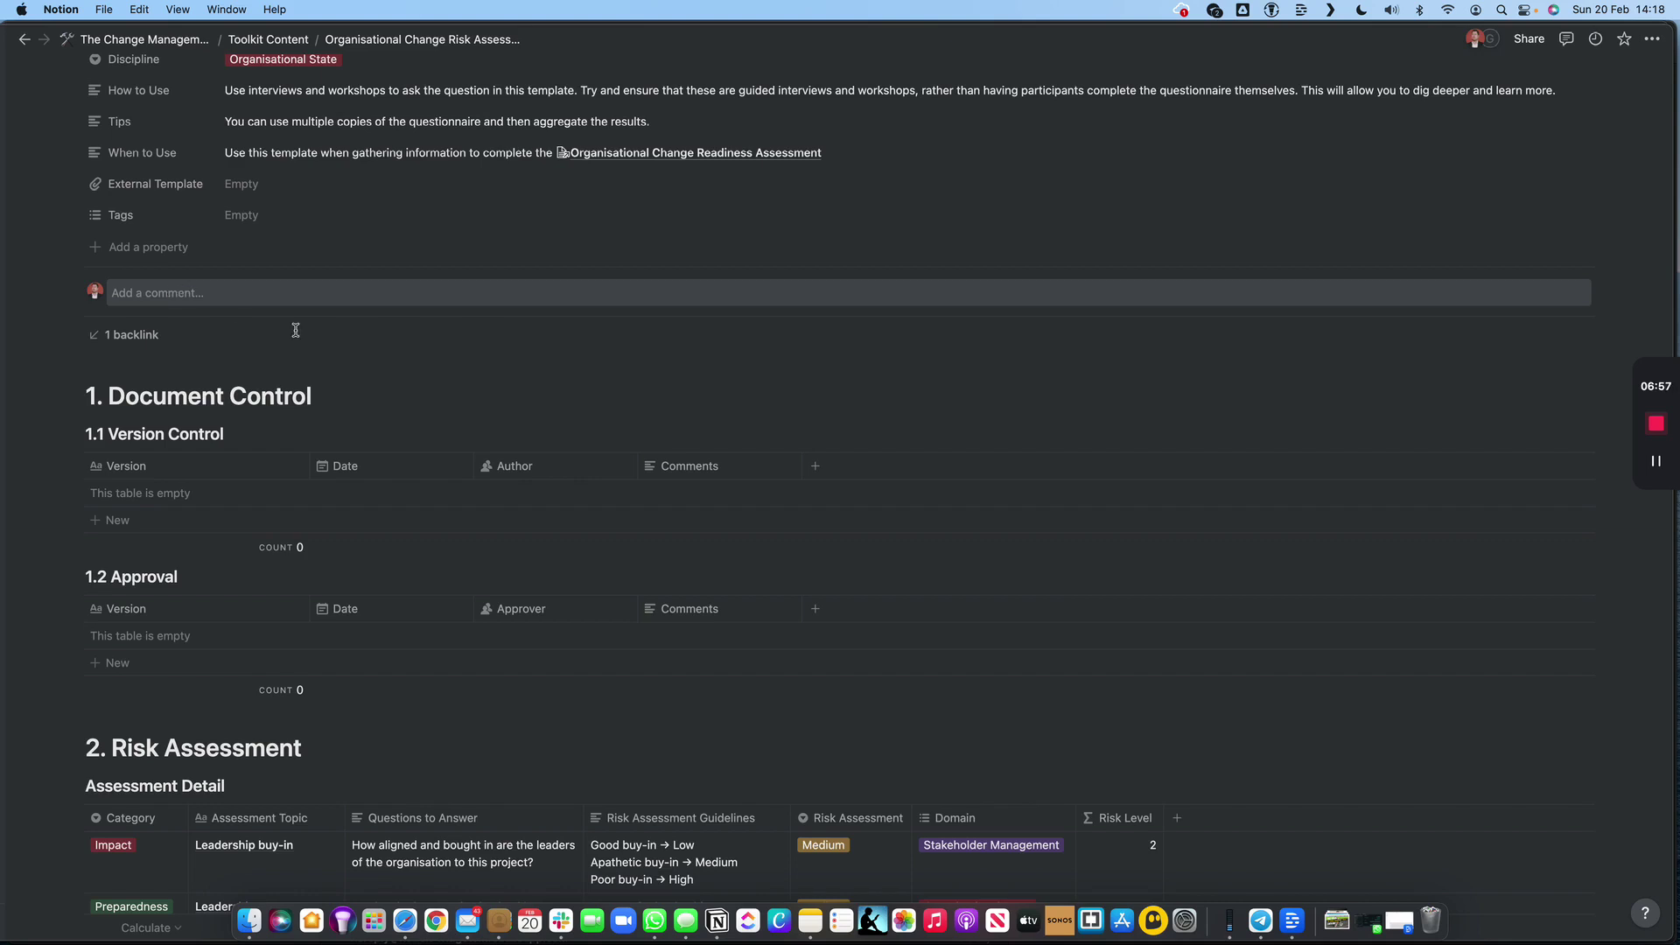
scroll(362, 353, "down", 5)
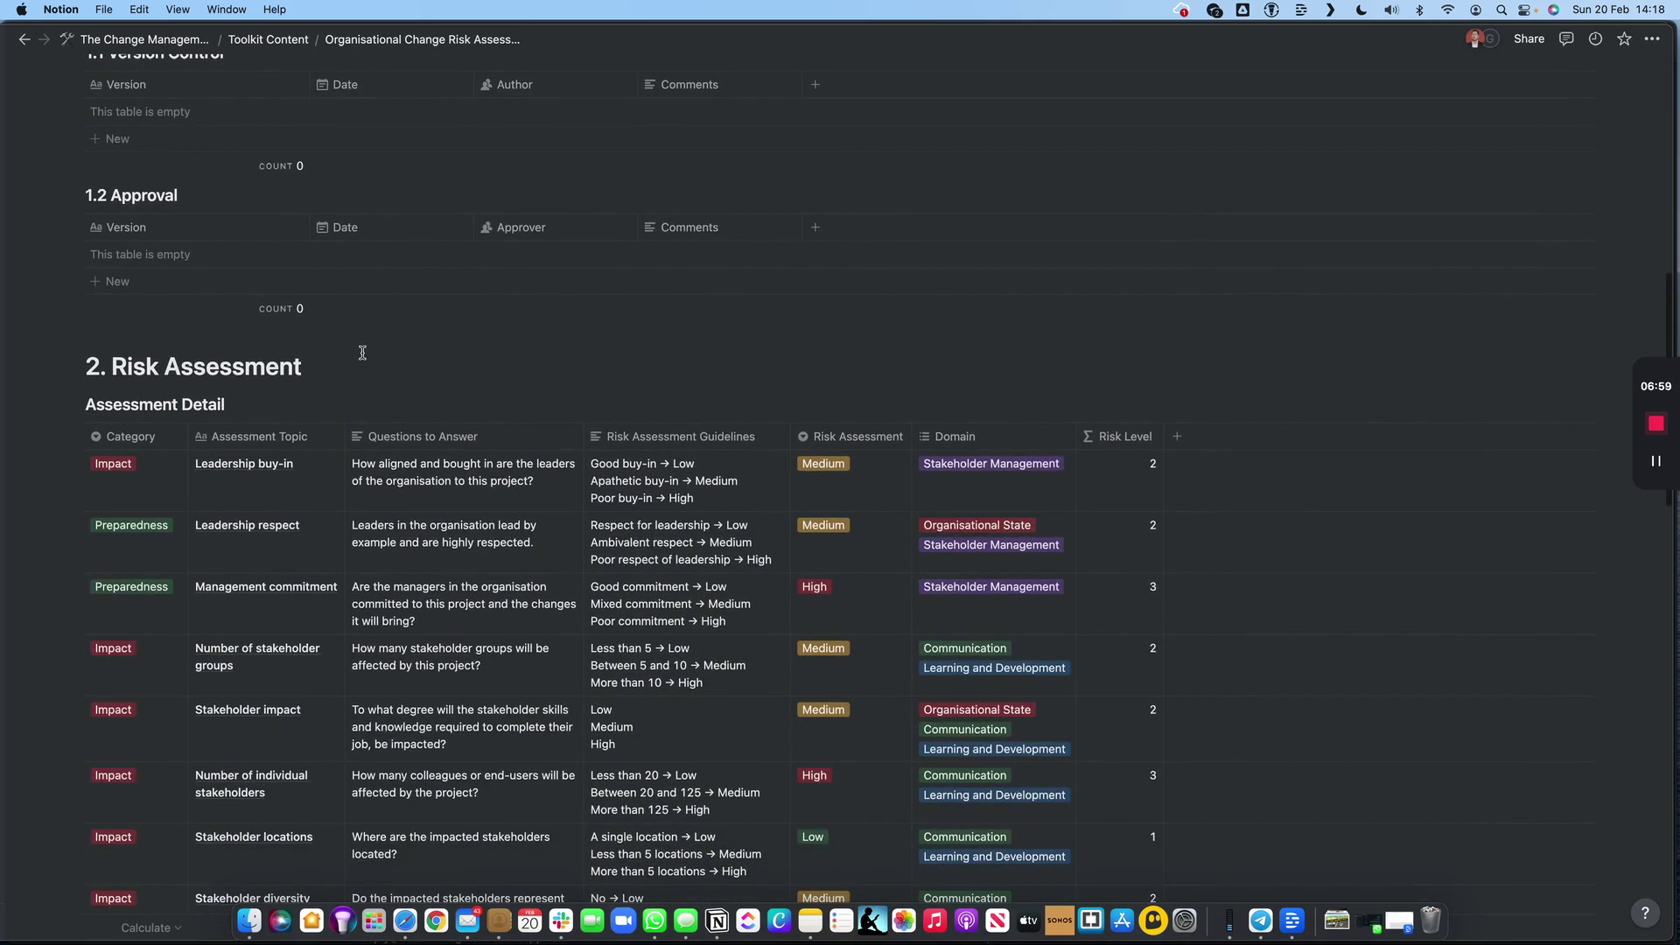
scroll(362, 353, "down", 3)
scroll(364, 358, "down", 1)
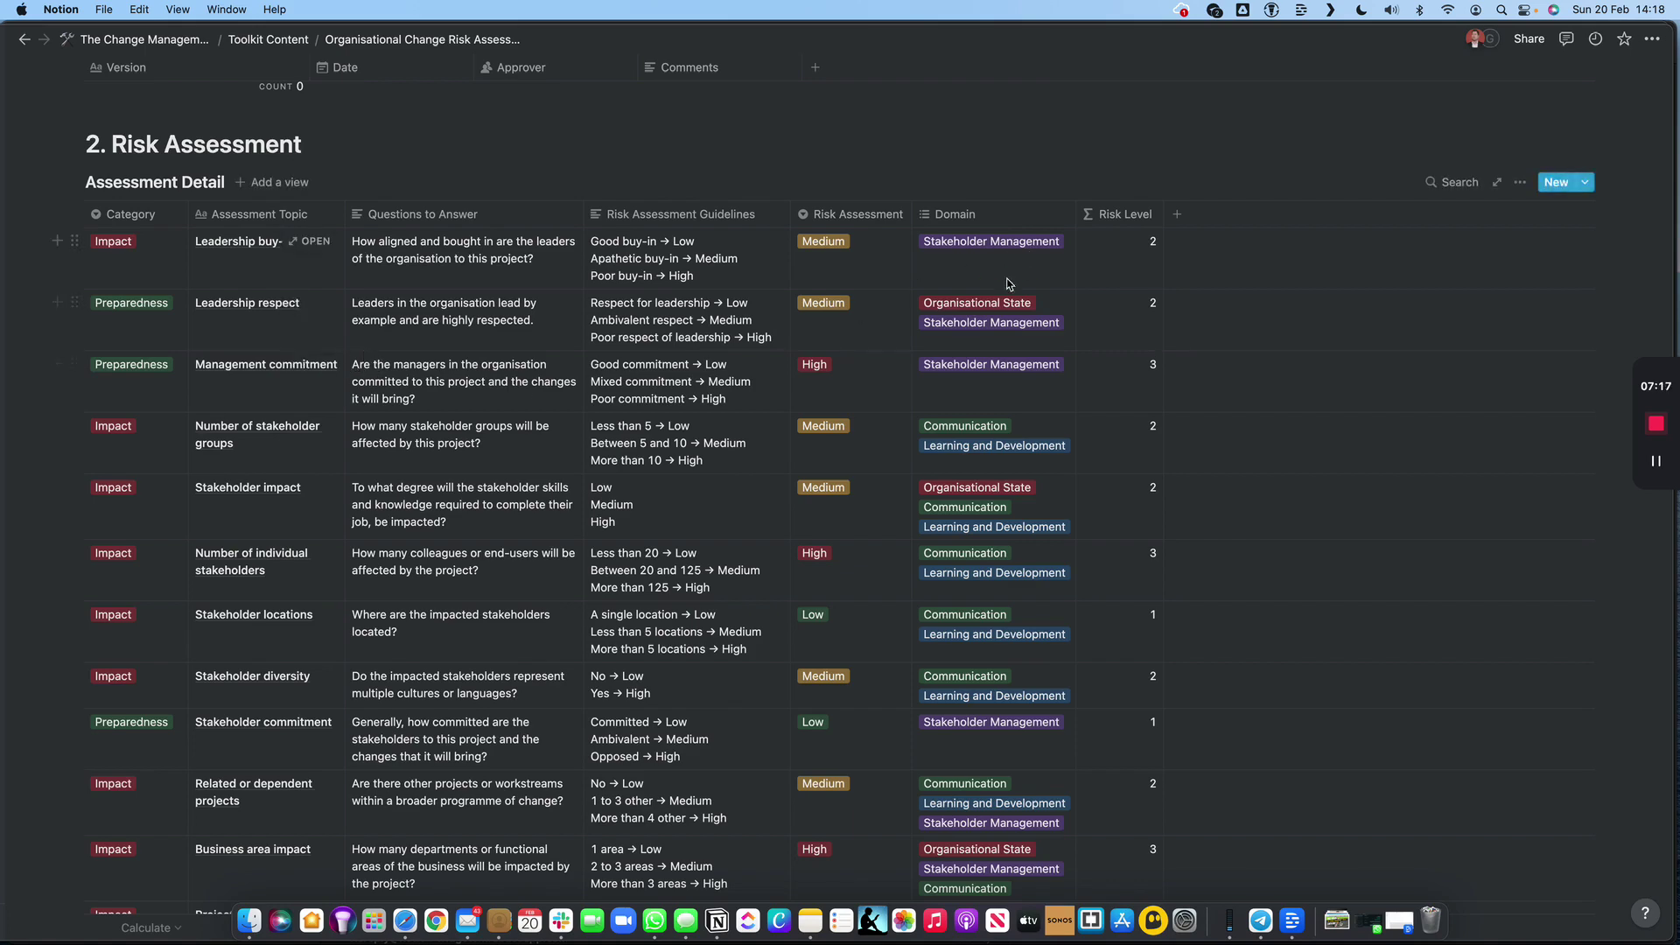
- In the Assessment Detail table, rate Leadership buy-in as High, Stakeholder impact as Low and Stakeholder diversity as High
scroll(1148, 300, "down", 2)
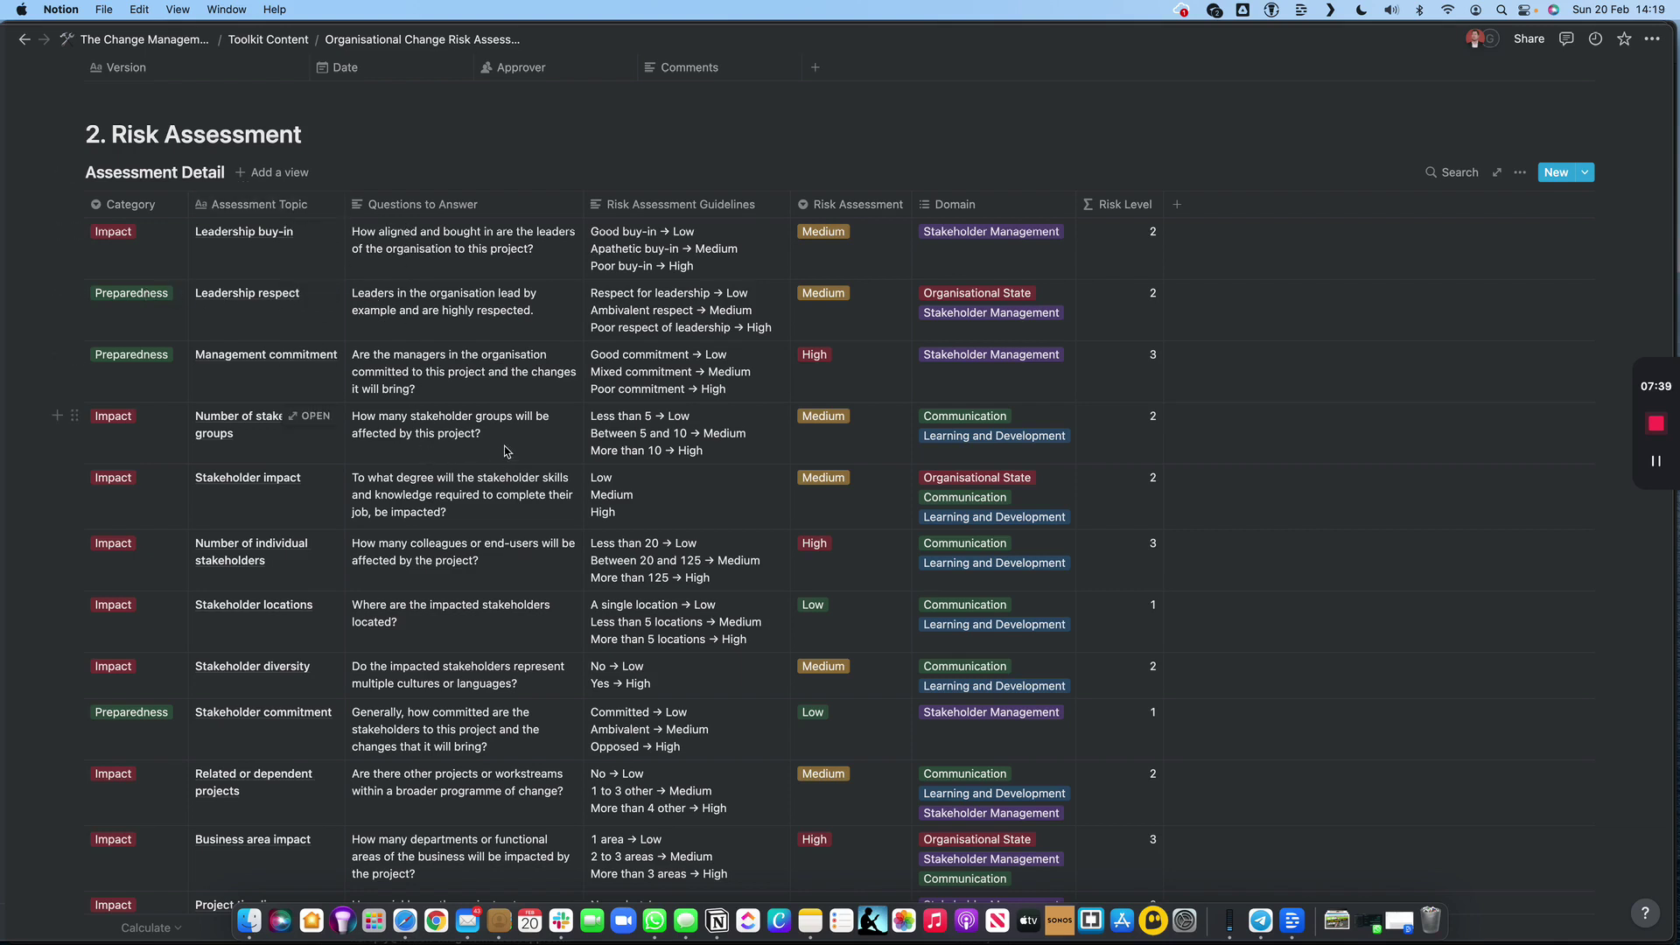
left_click(843, 232)
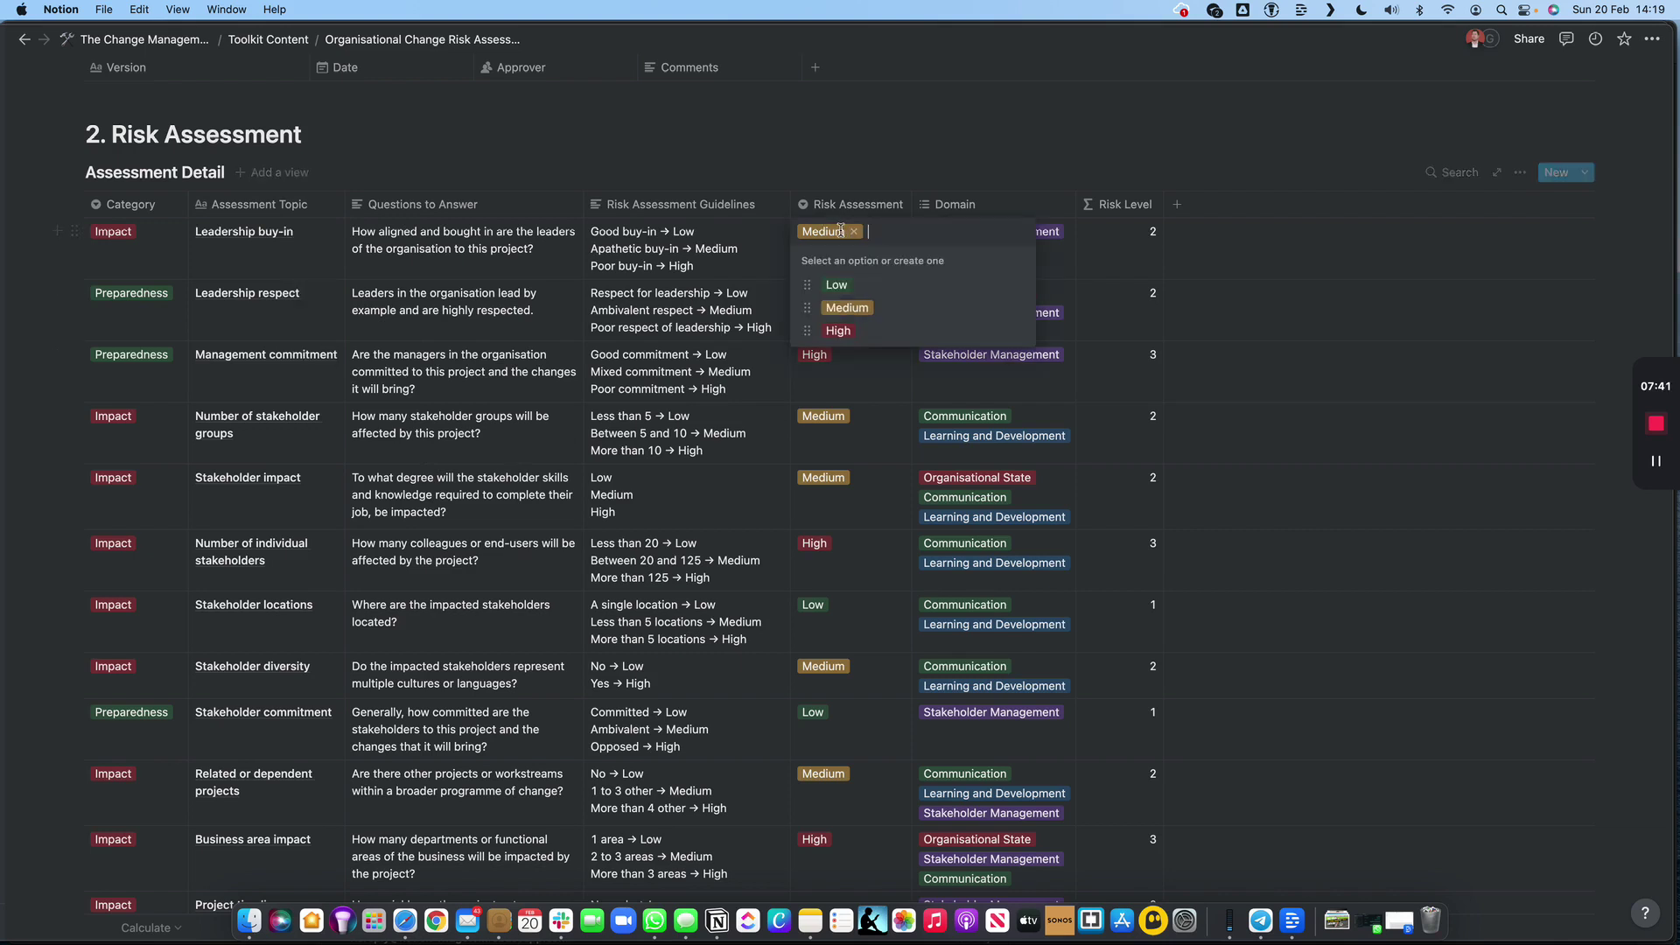
left_click(845, 330)
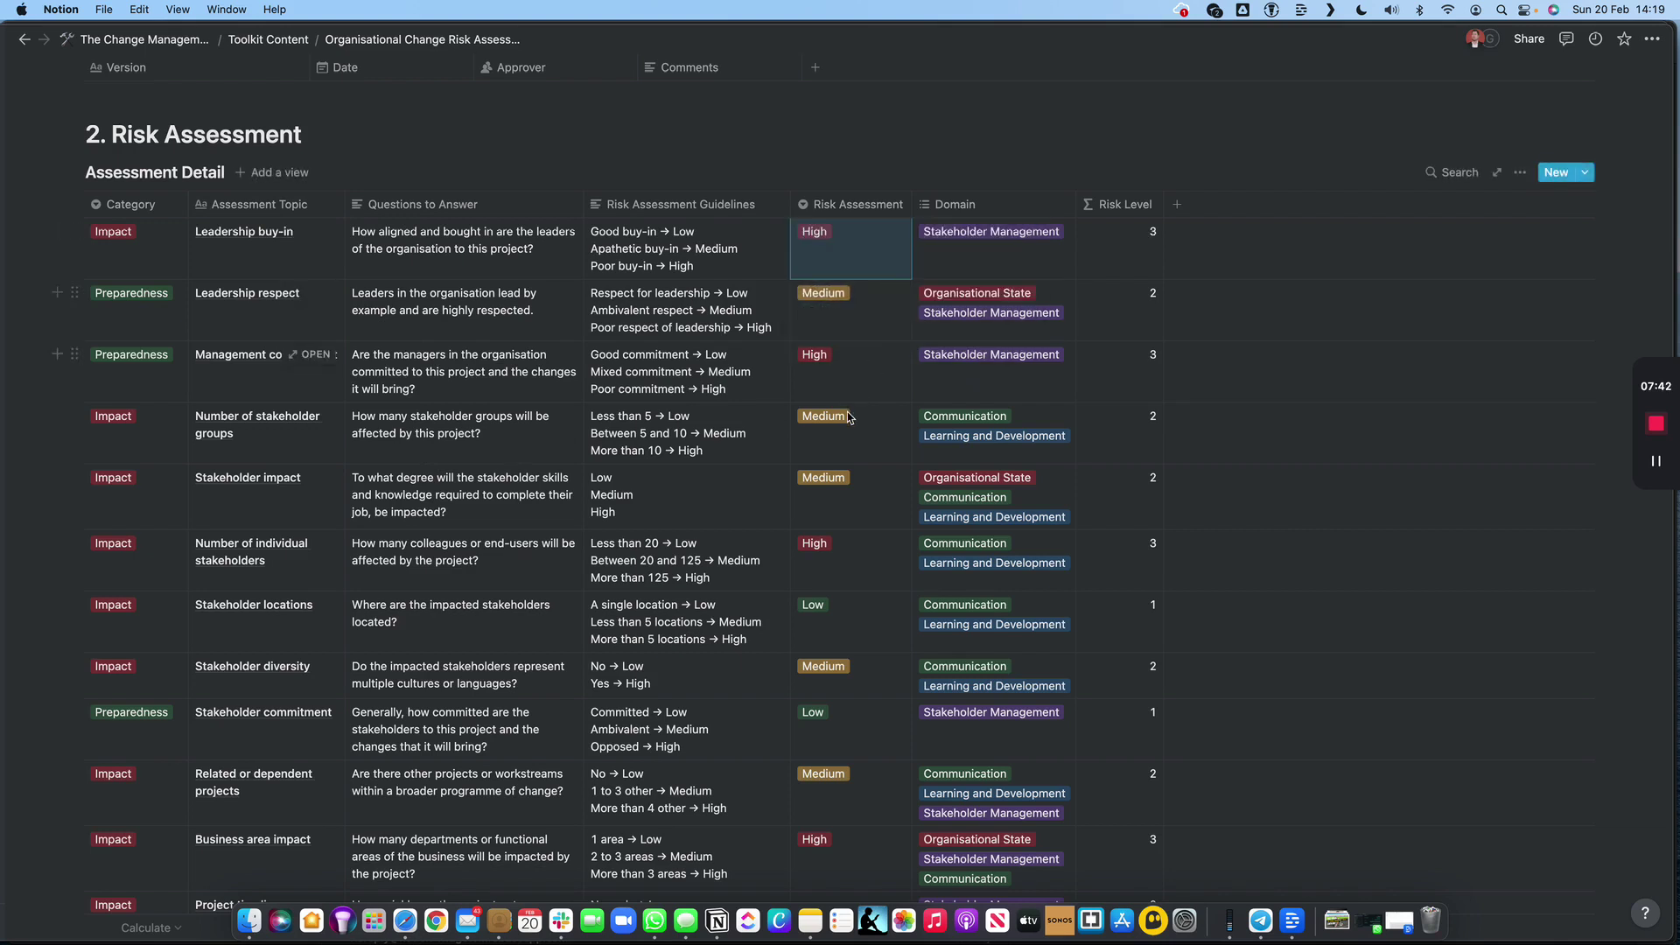
left_click(829, 479)
left_click(838, 534)
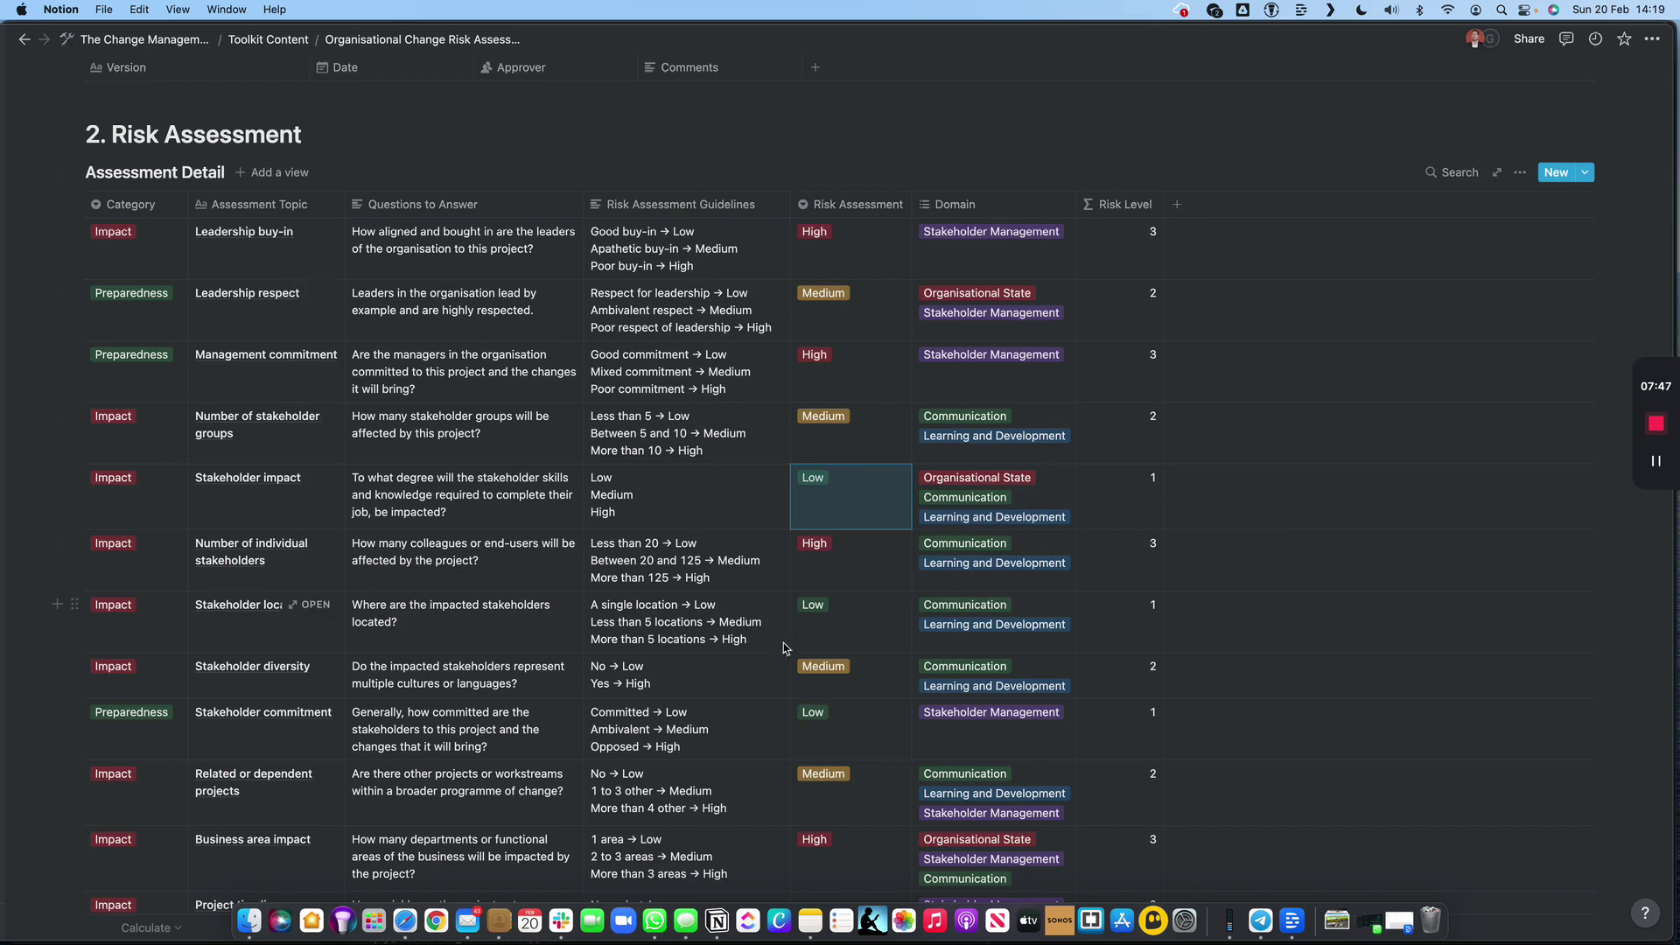
left_click(830, 667)
left_click(838, 765)
- Rate Related or dependent projects as Medium, Project timelines as Low, Project awareness as Medium and Project delivery resourcing as High
scroll(838, 728, "down", 3)
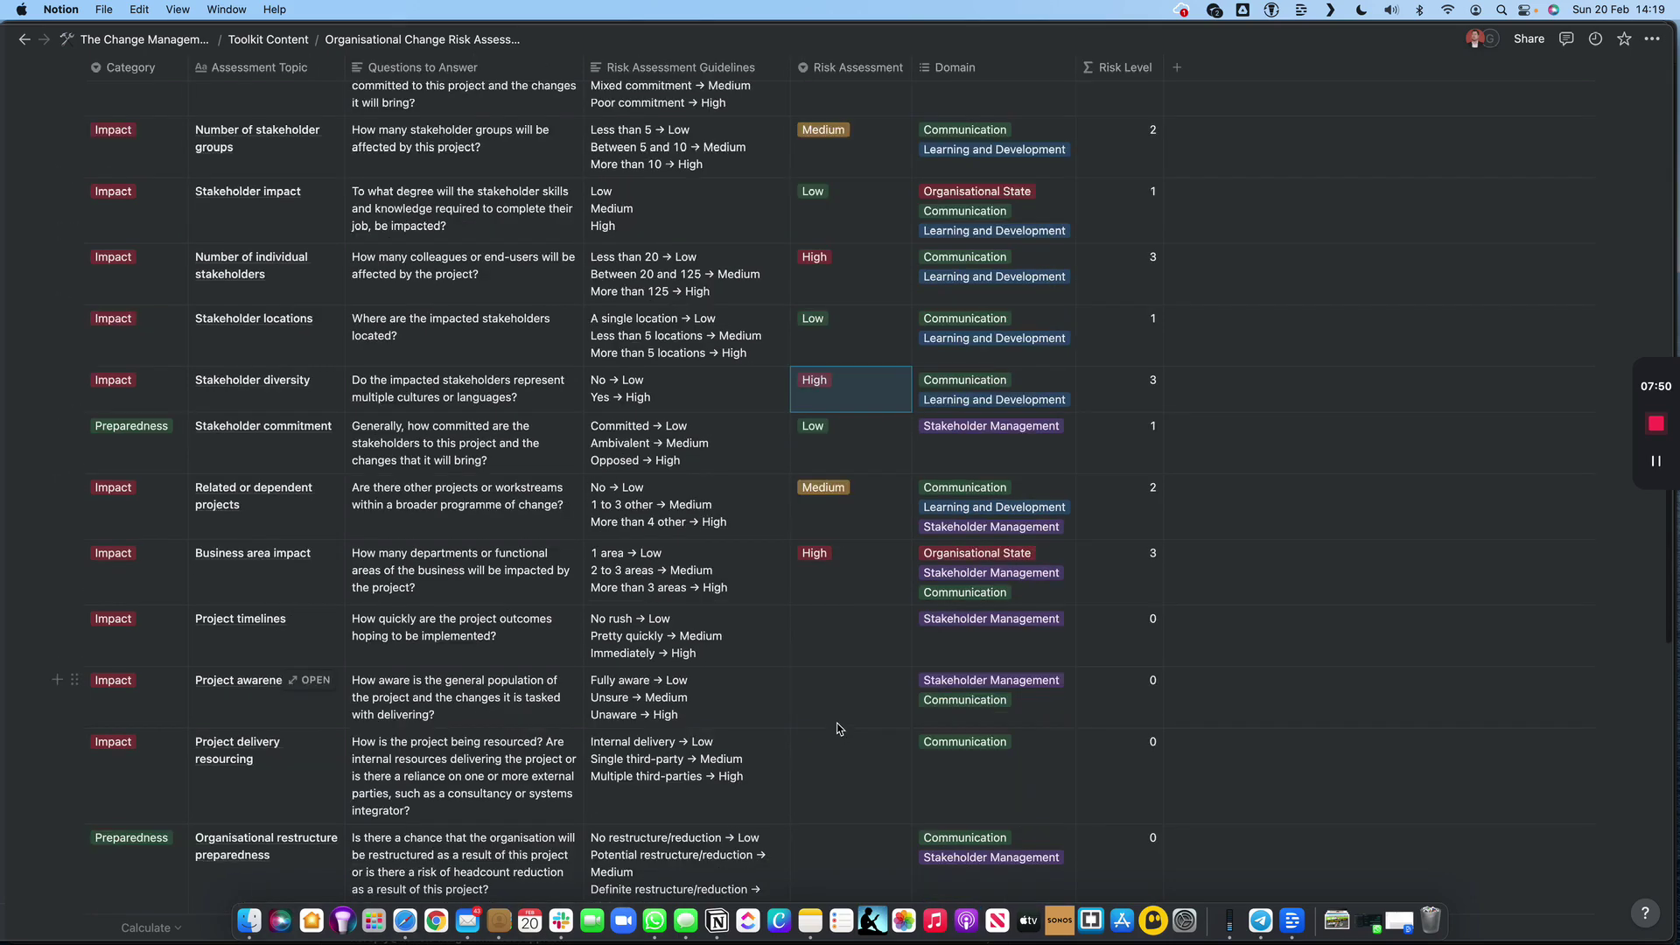
left_click(833, 495)
left_click(847, 564)
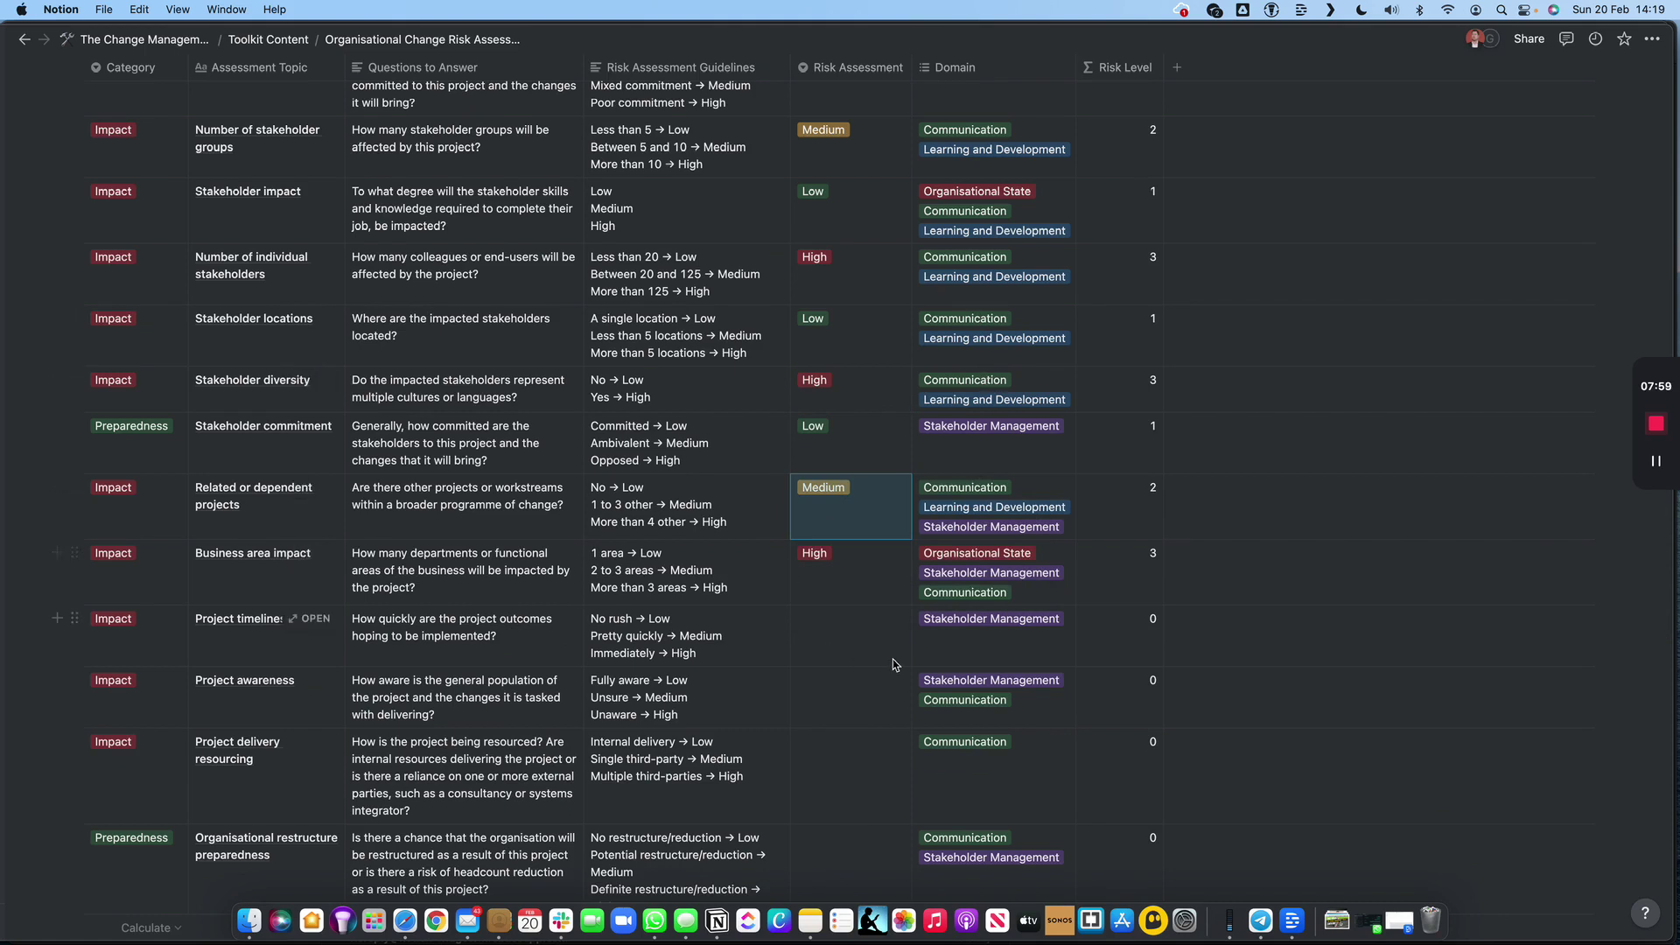
left_click(870, 646)
left_click(838, 679)
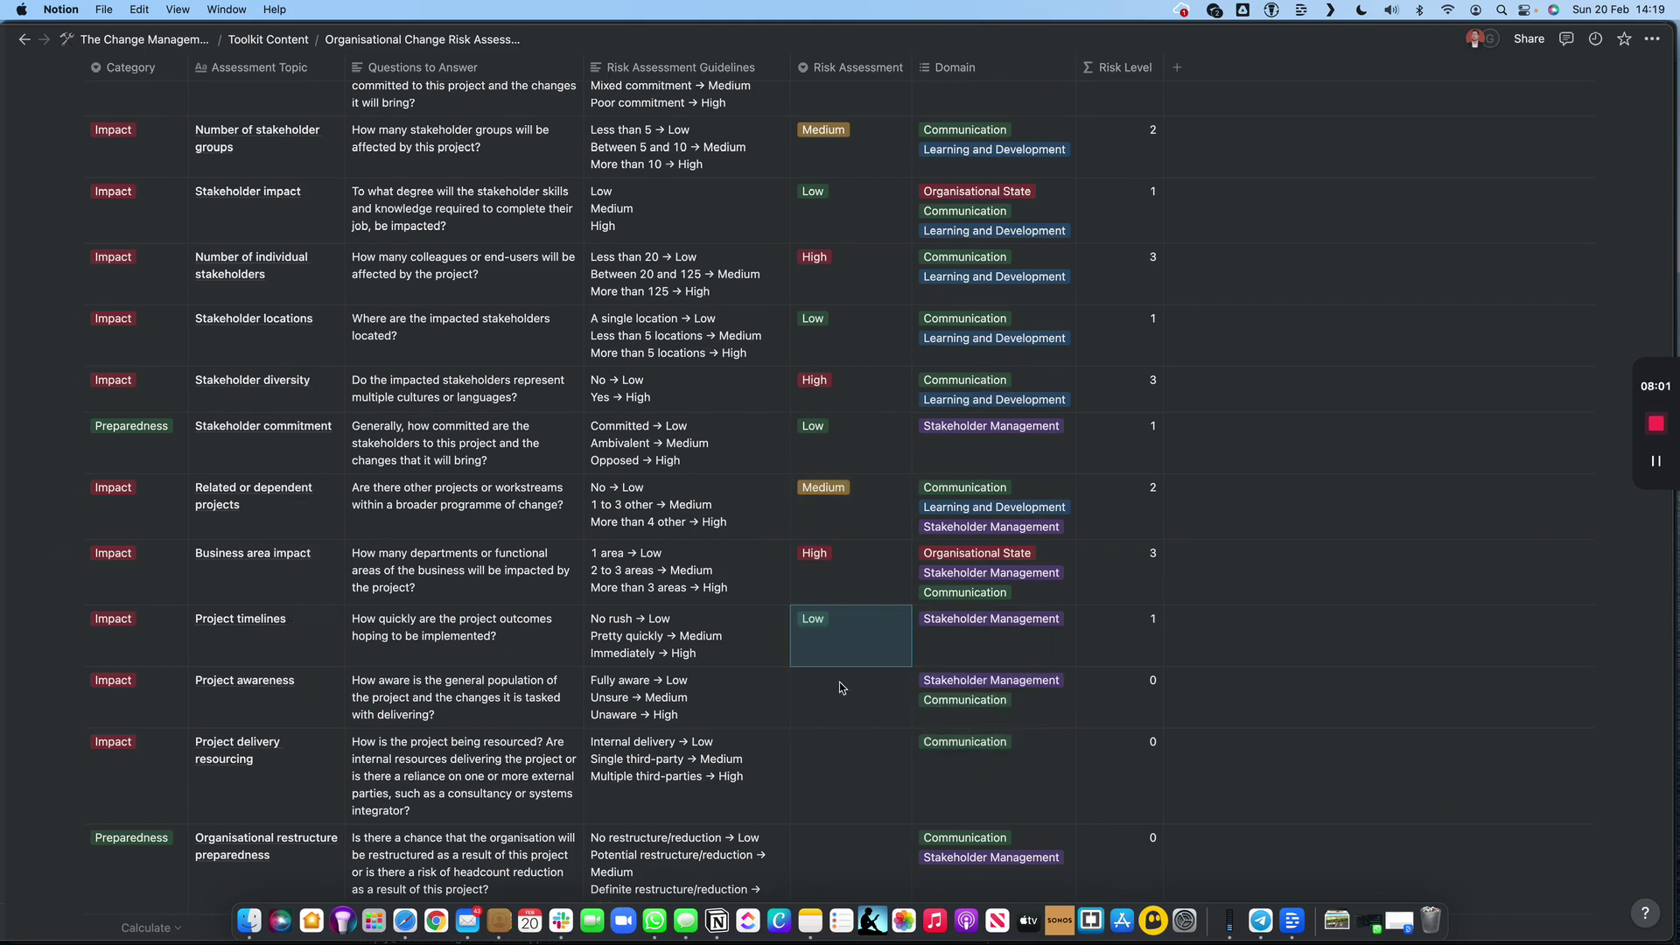
left_click(838, 681)
left_click(842, 758)
left_click(845, 766)
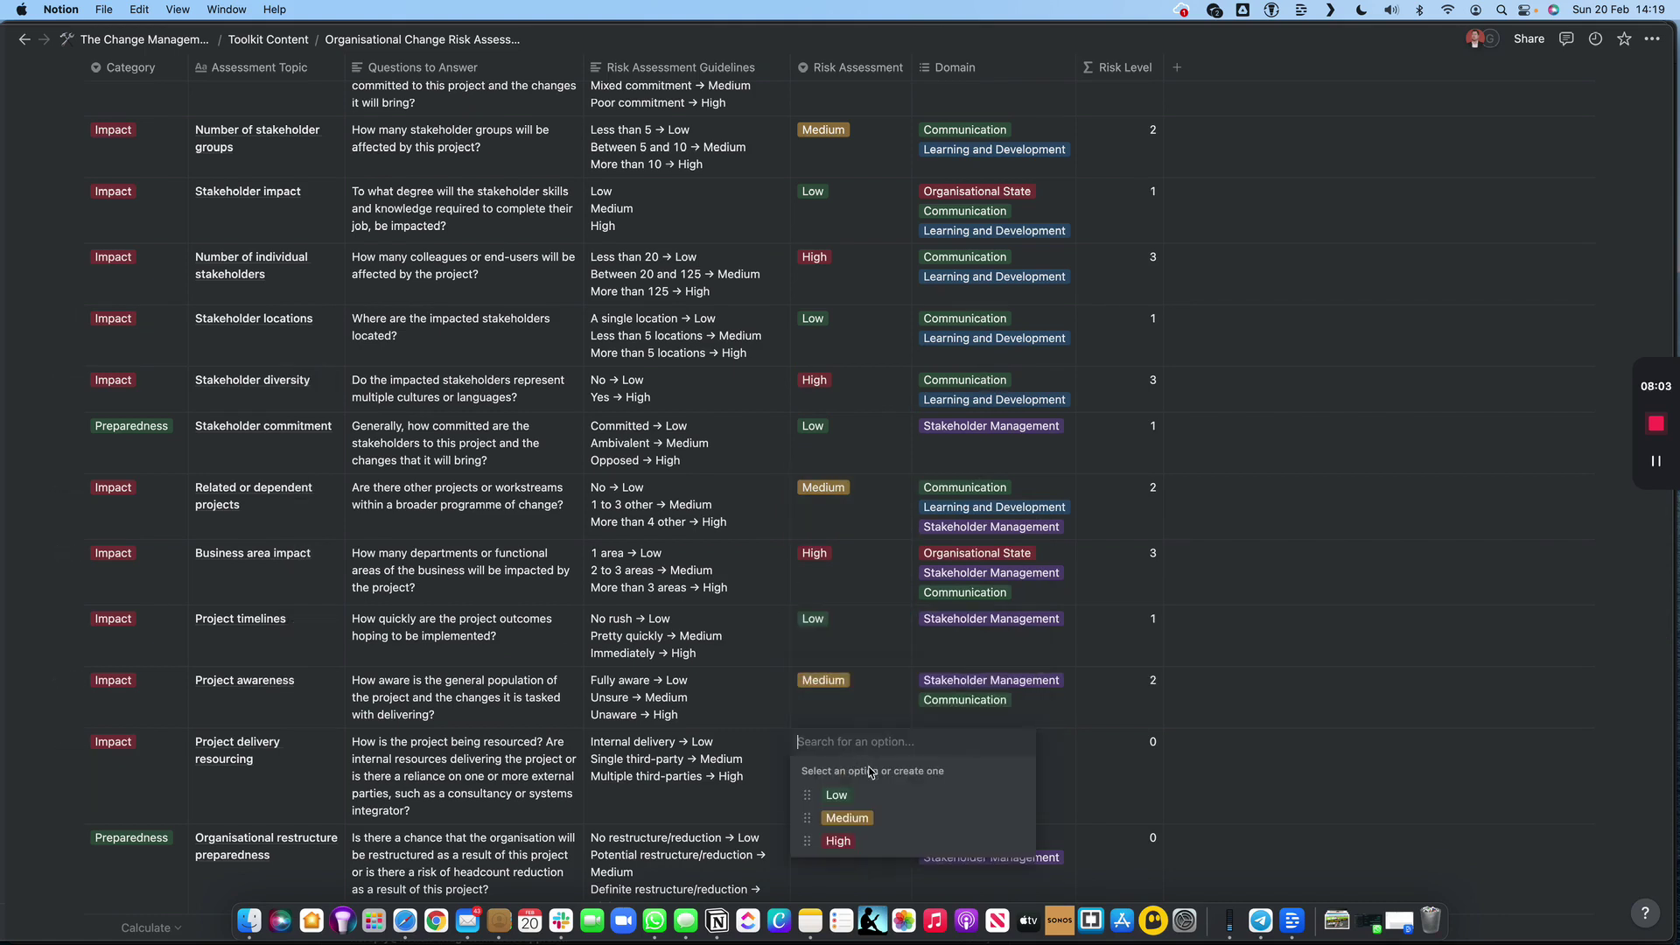
left_click(836, 841)
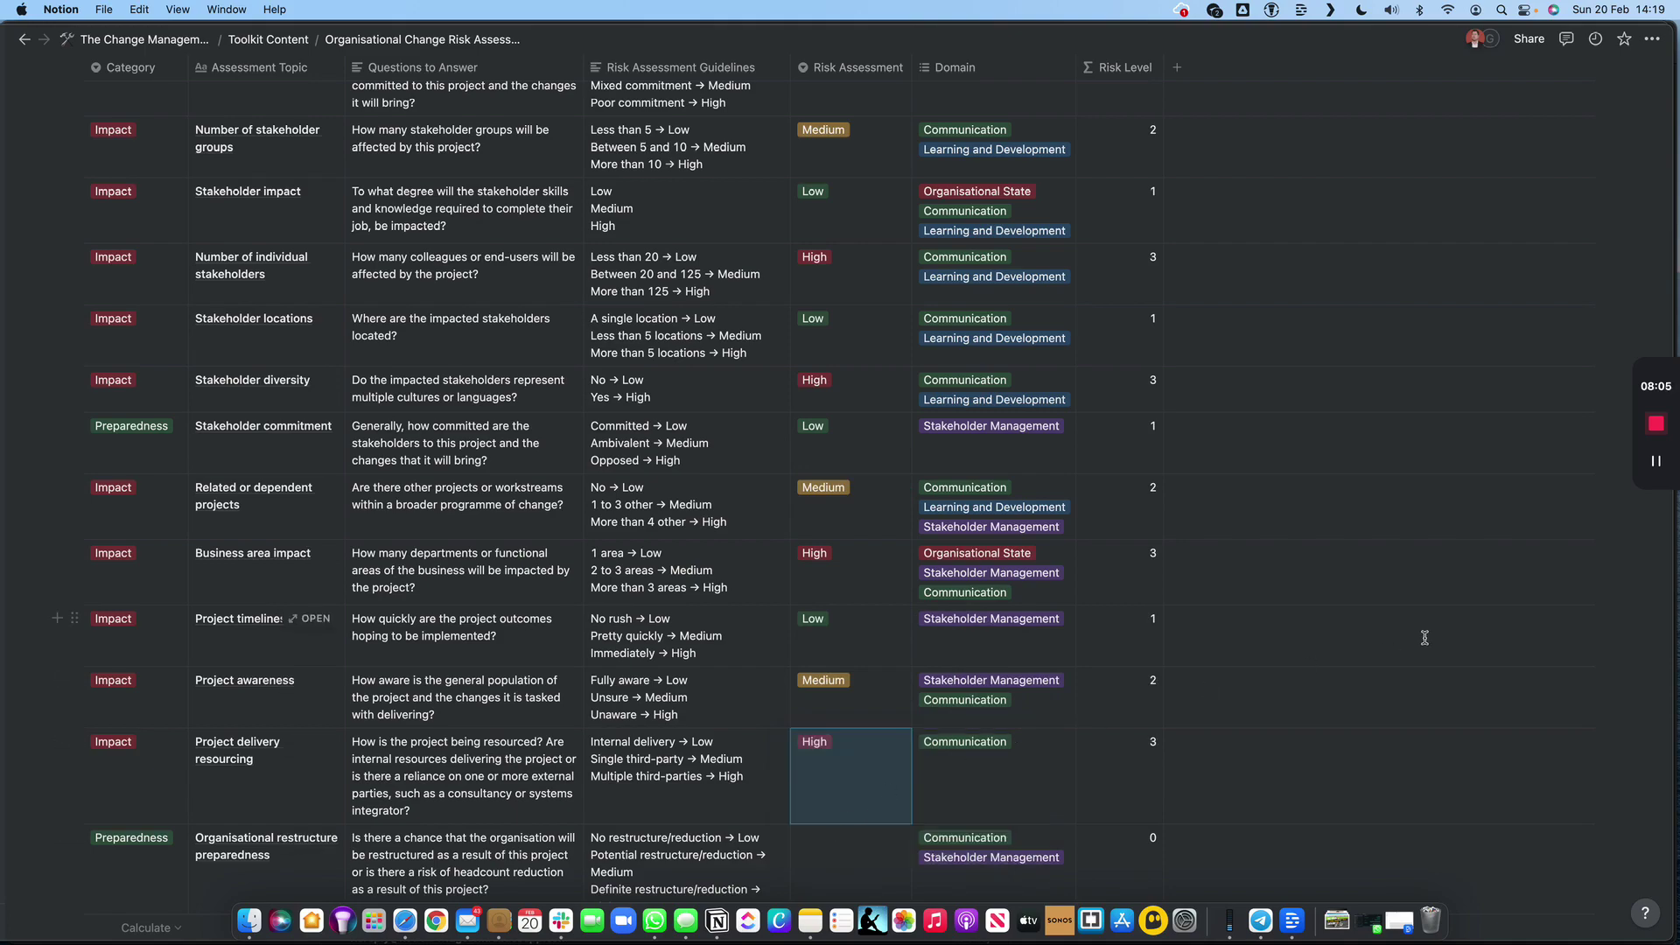
- Examine the Impact and Preparedness Risk Scores under Interpreting the Results, and look back over the whole risk assessment template
scroll(1400, 638, "down", 8)
scroll(1425, 638, "down", 5)
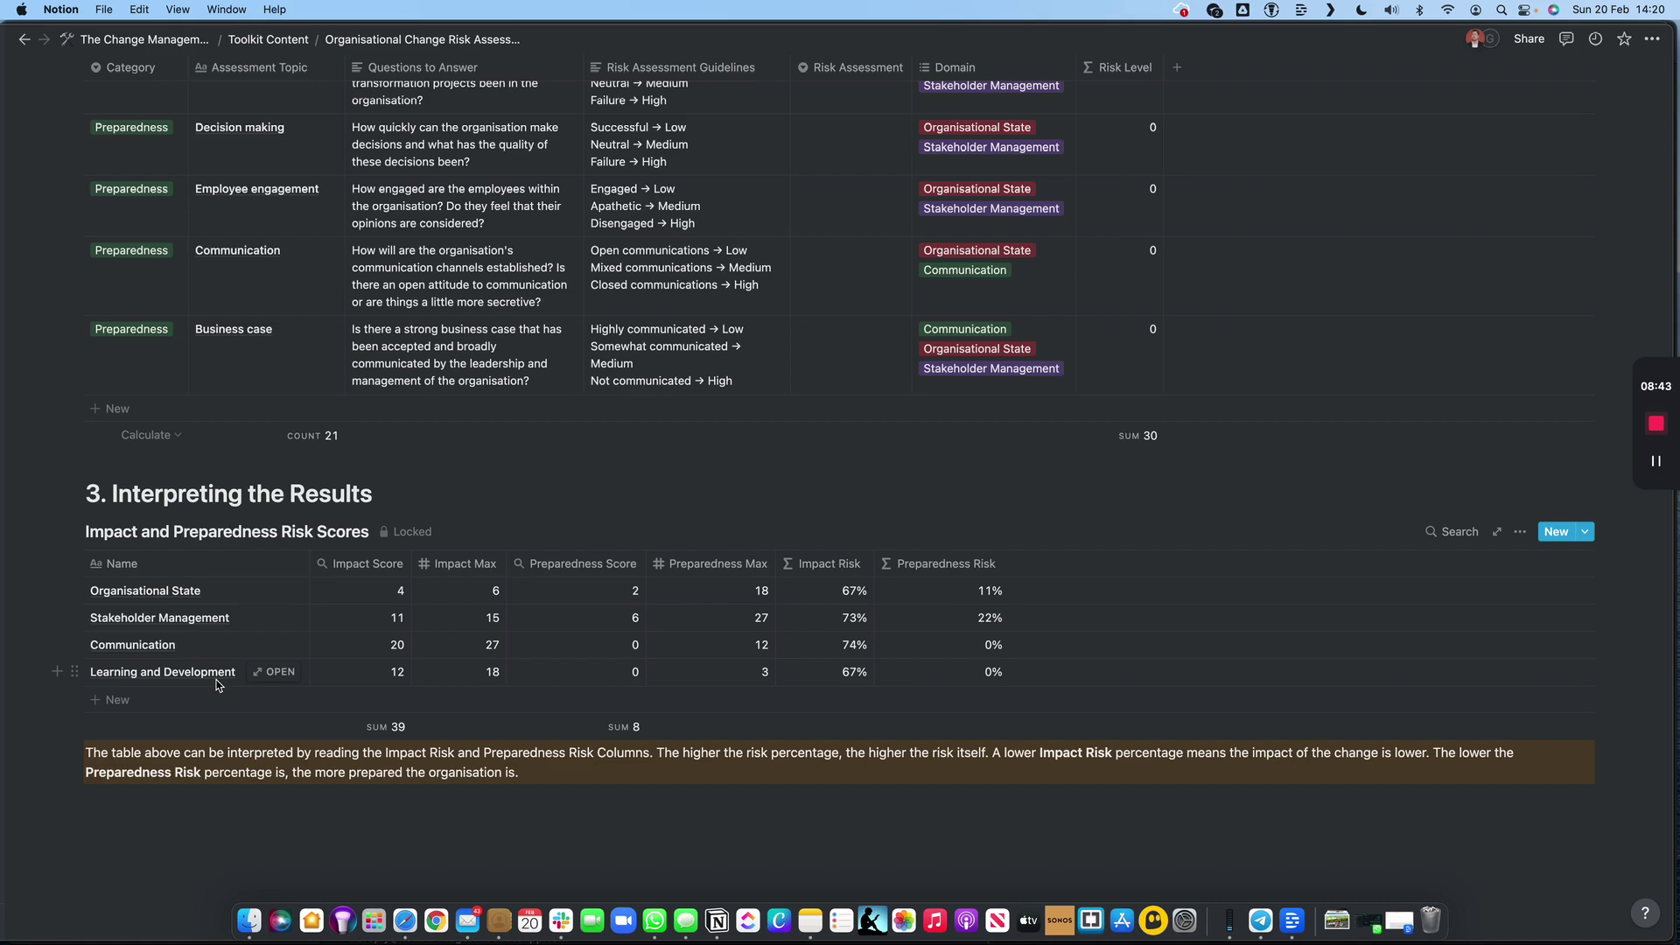
scroll(218, 685, "down", 3)
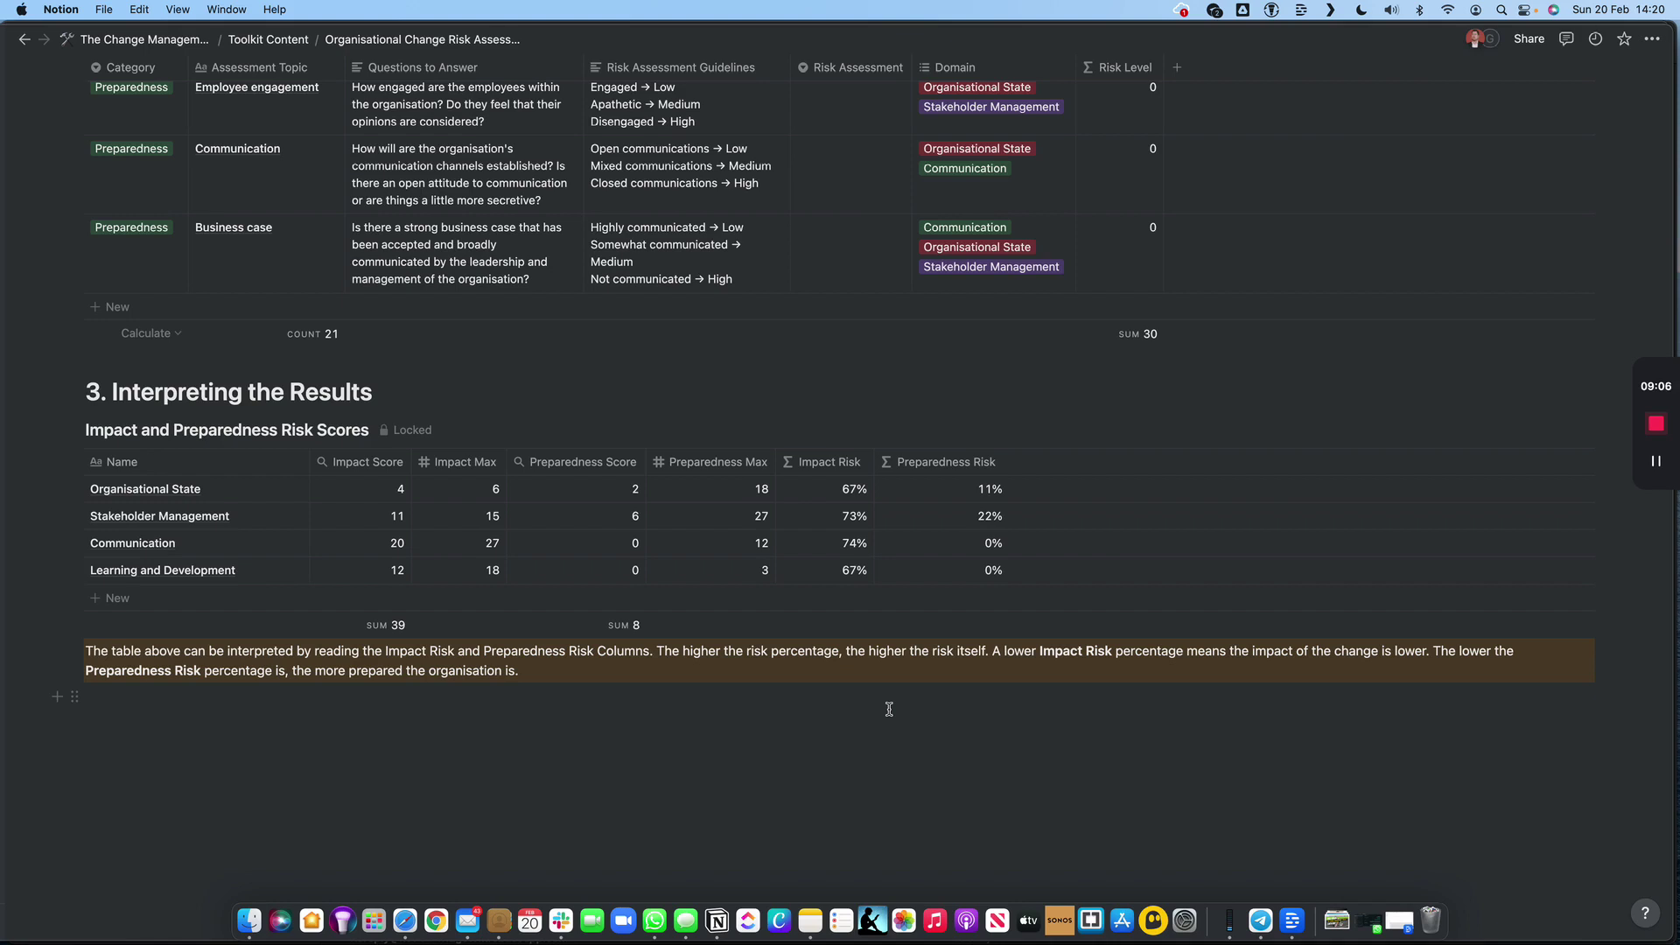
scroll(891, 708, "down", 1)
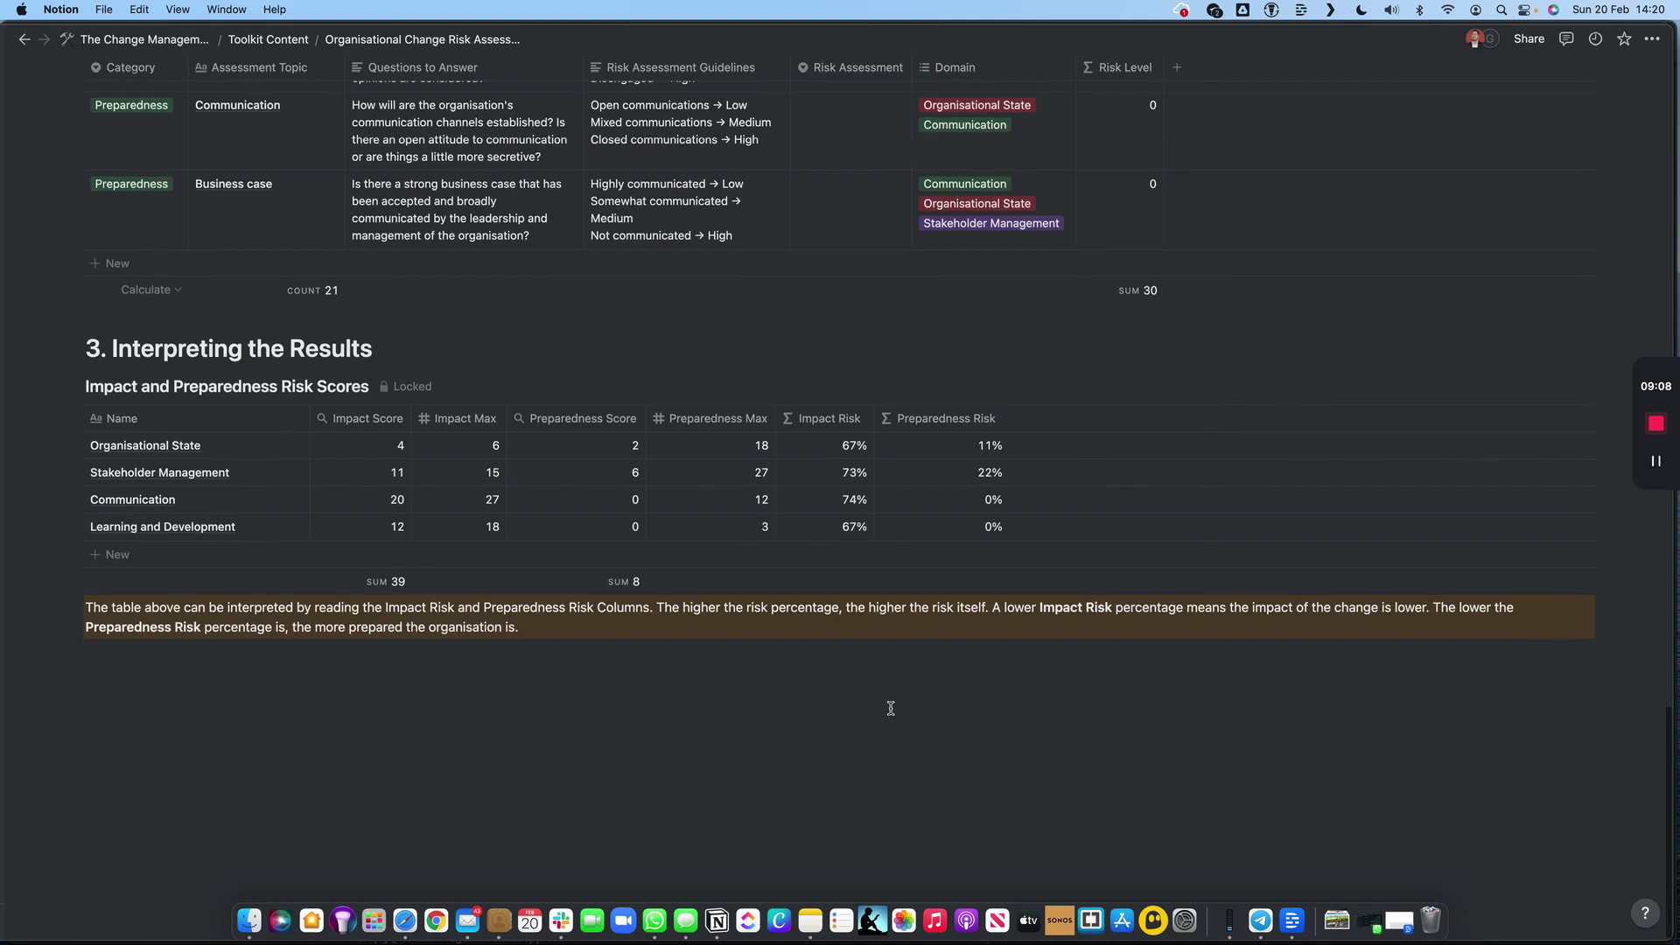
scroll(892, 710, "up", 5)
scroll(892, 710, "up", 20)
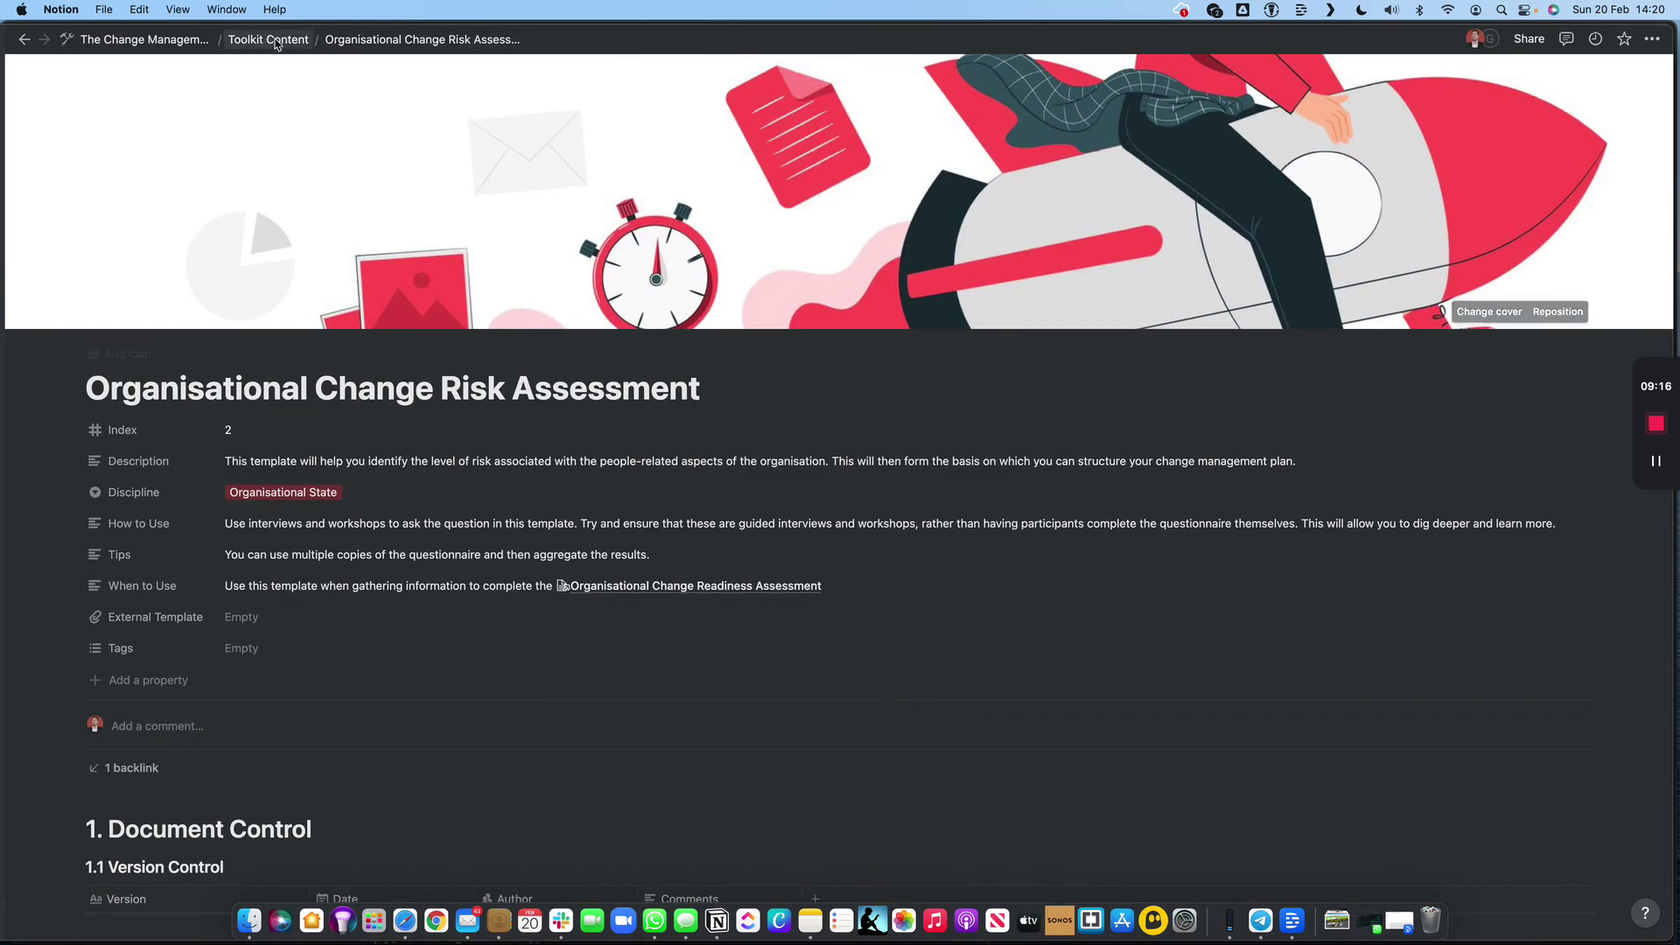
scroll(461, 643, "down", 20)
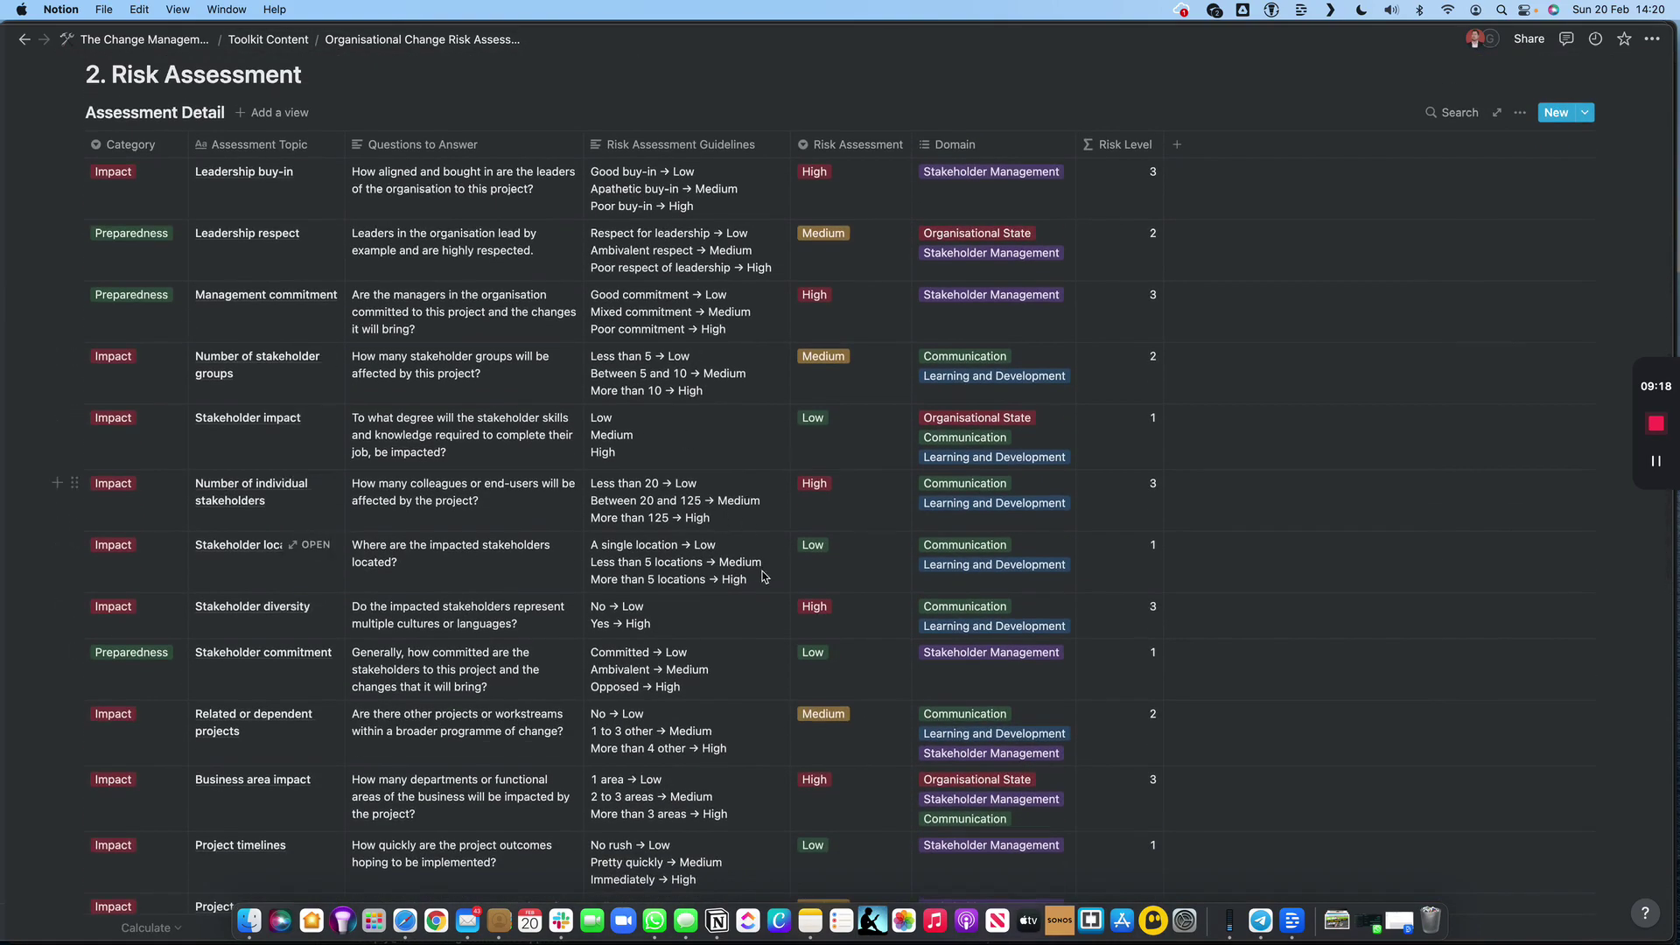
scroll(766, 577, "up", 20)
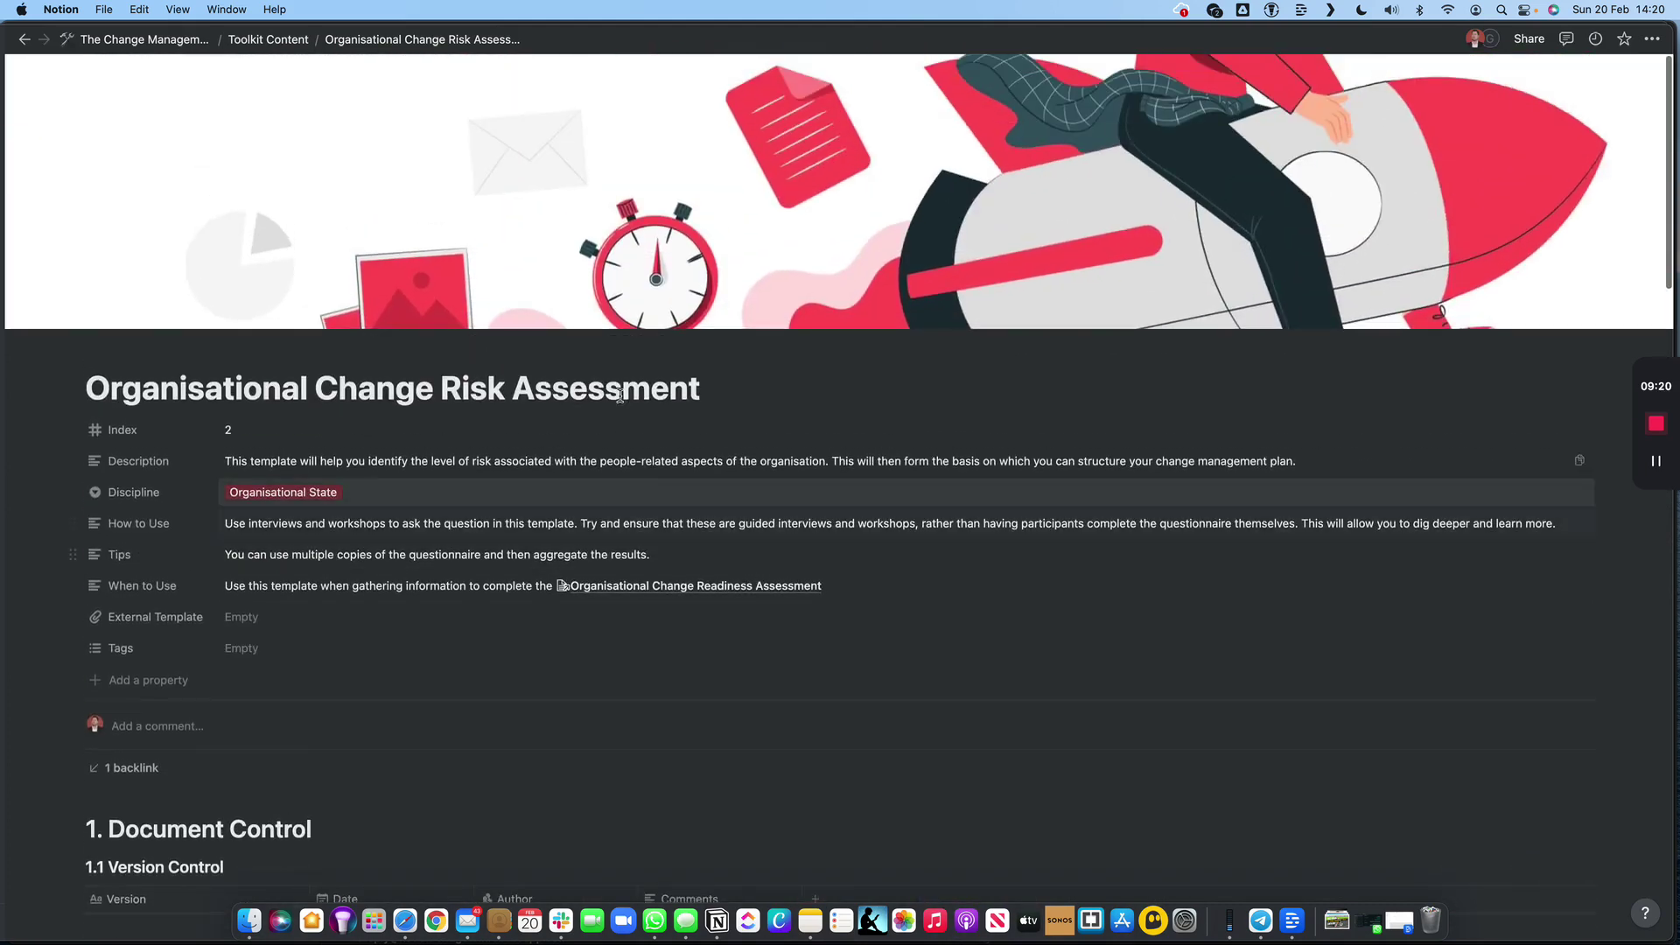
- Return to the Toolkit Content gallery and open the Role Description template as a full page
left_click(280, 40)
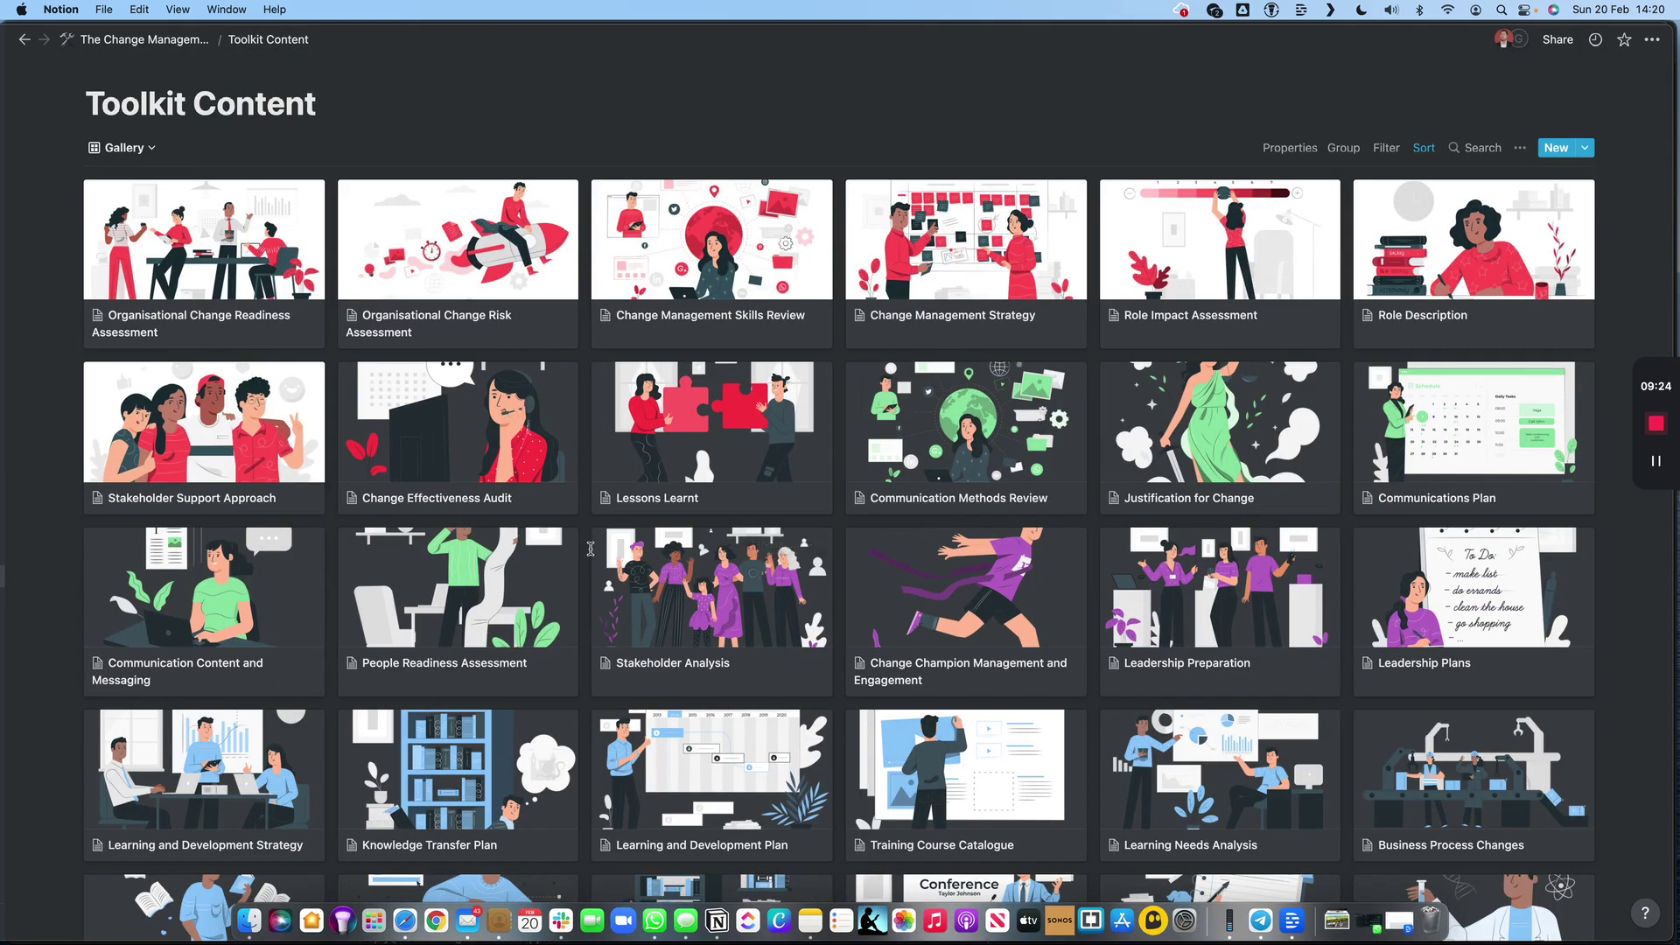
left_click(1438, 315)
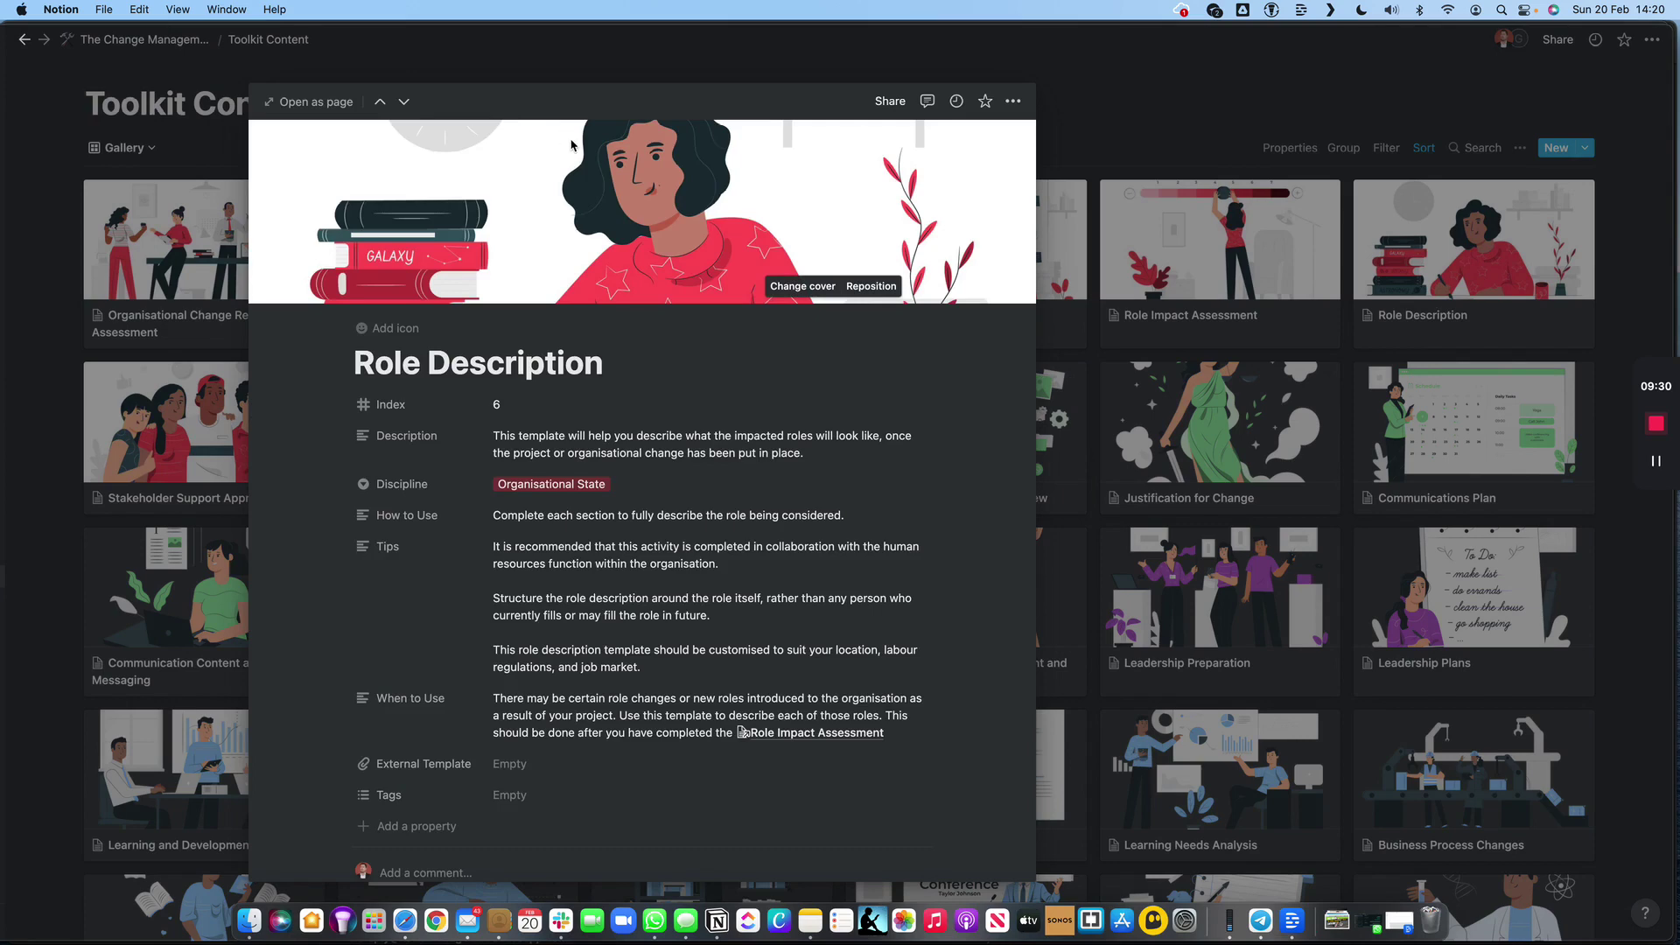
left_click(321, 112)
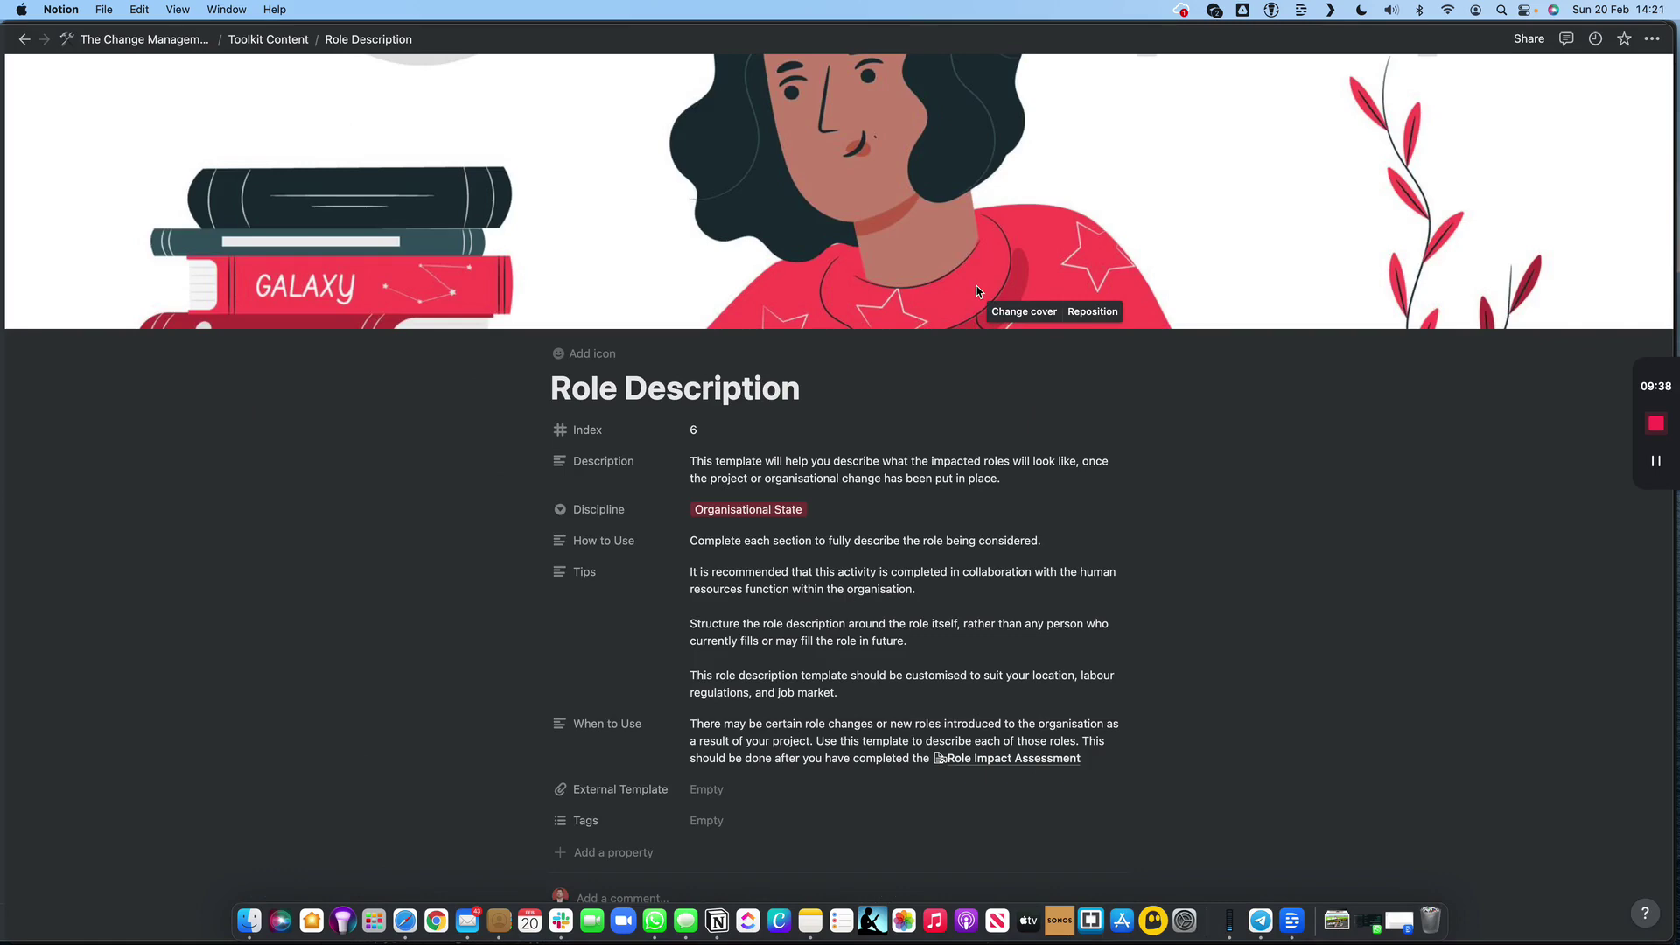
- Look through the Role Description template, from its properties and Document Control through to the Compliance Requirements section
scroll(977, 292, "down", 7)
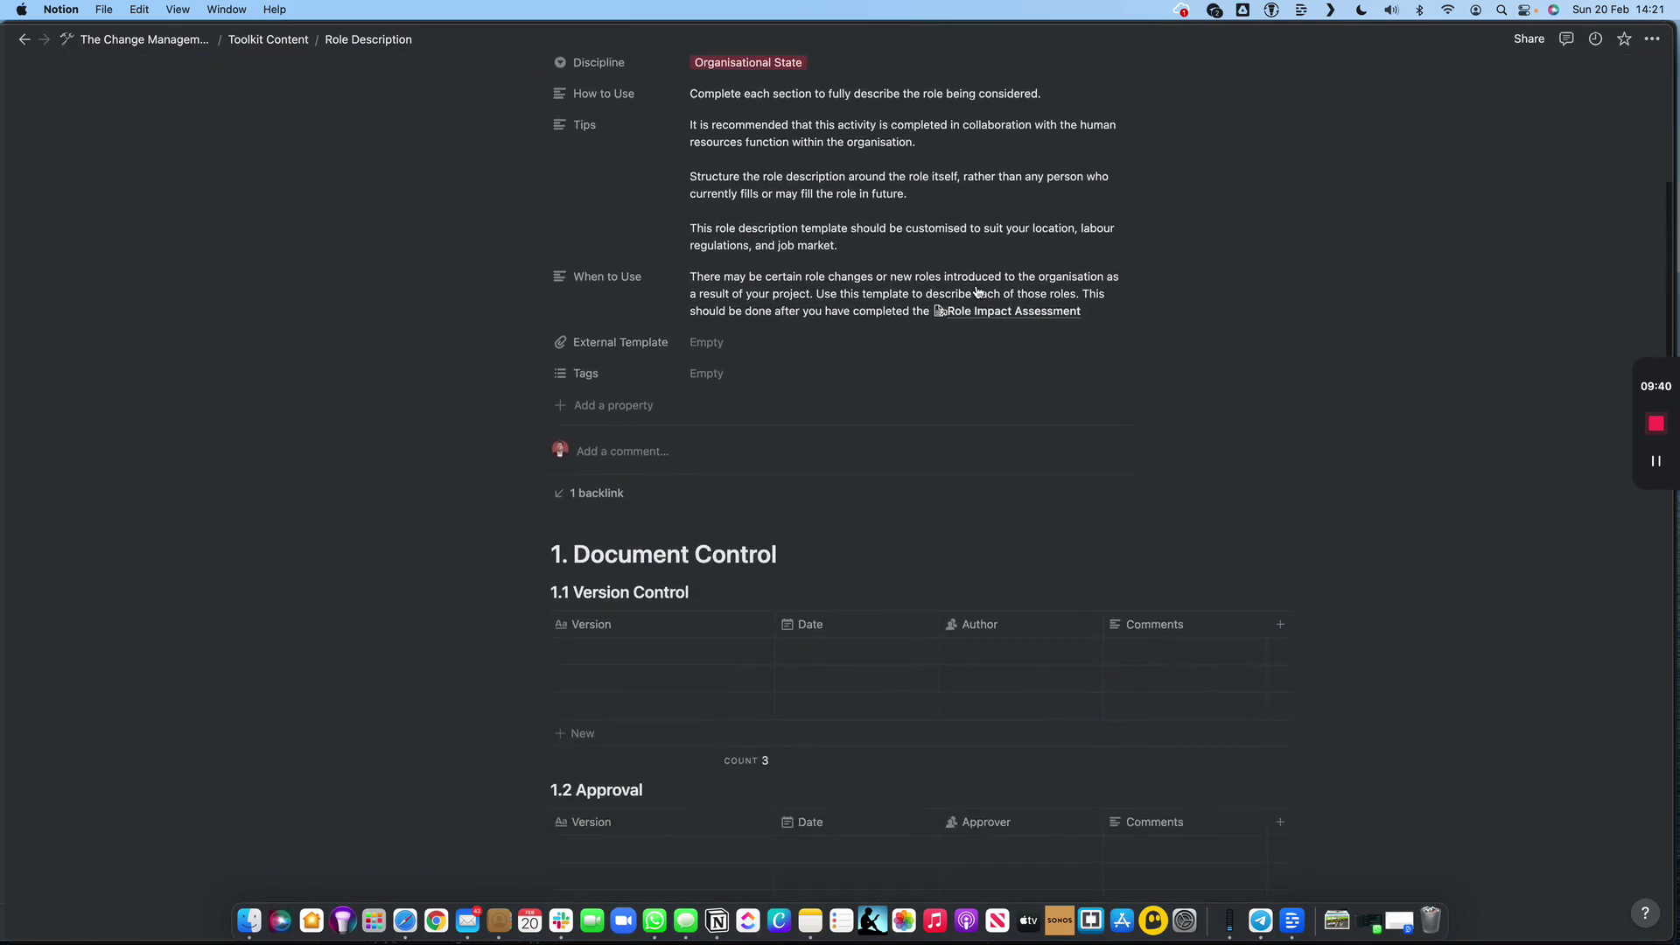
scroll(977, 286, "up", 5)
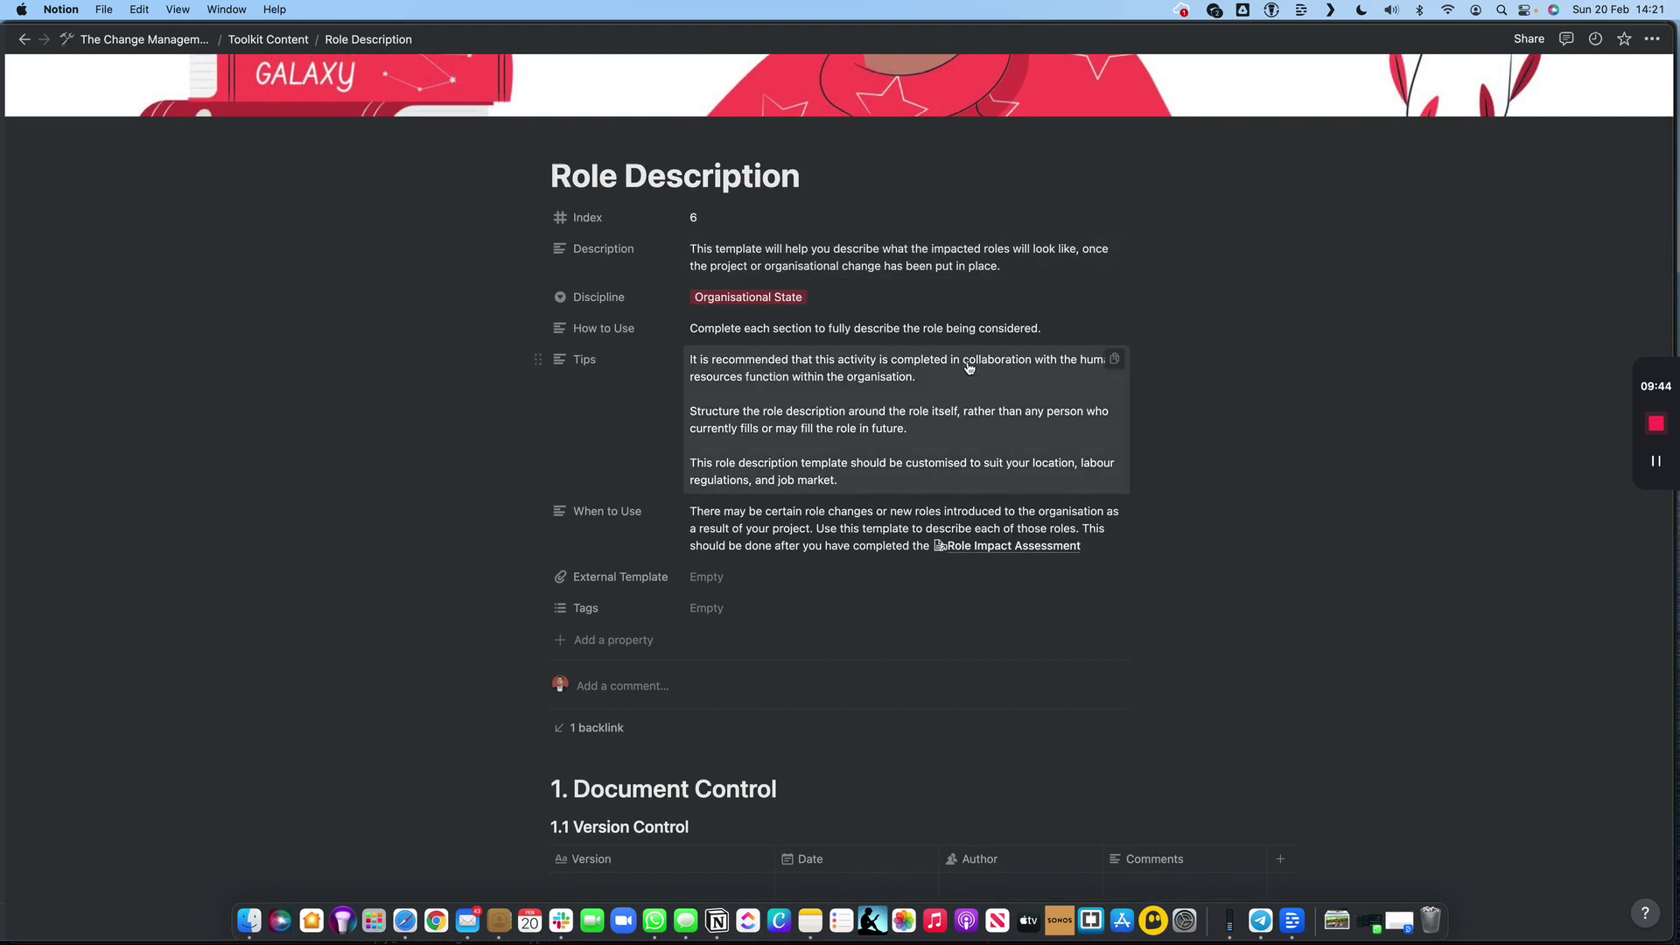
scroll(893, 424, "down", 3)
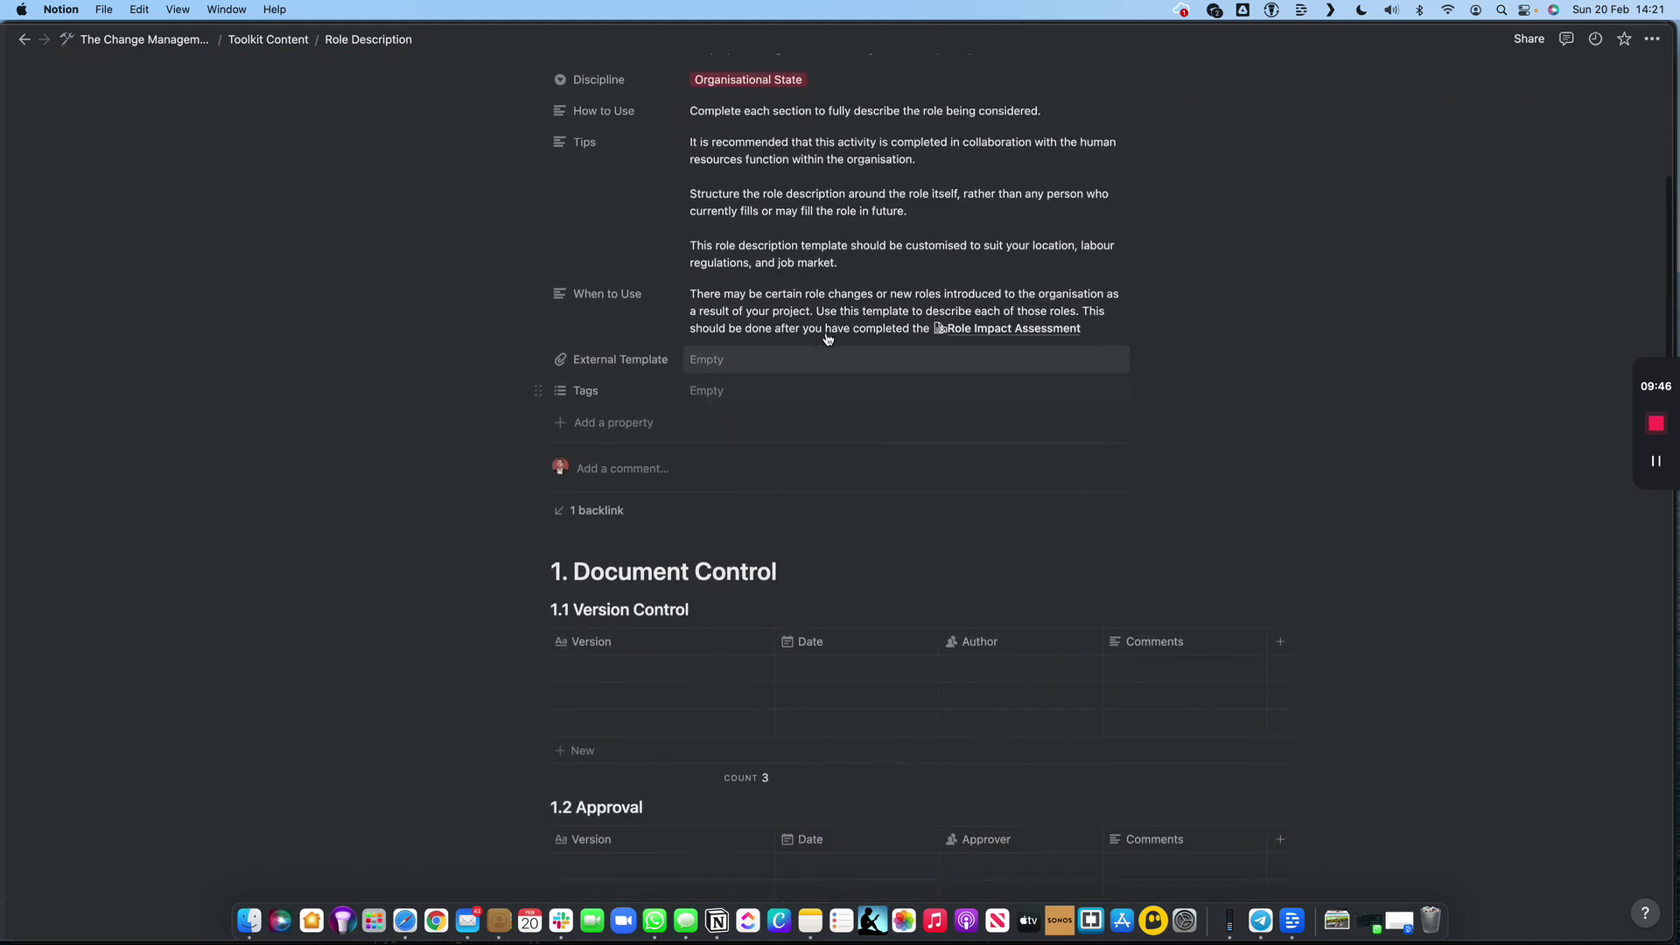
scroll(800, 304, "down", 3)
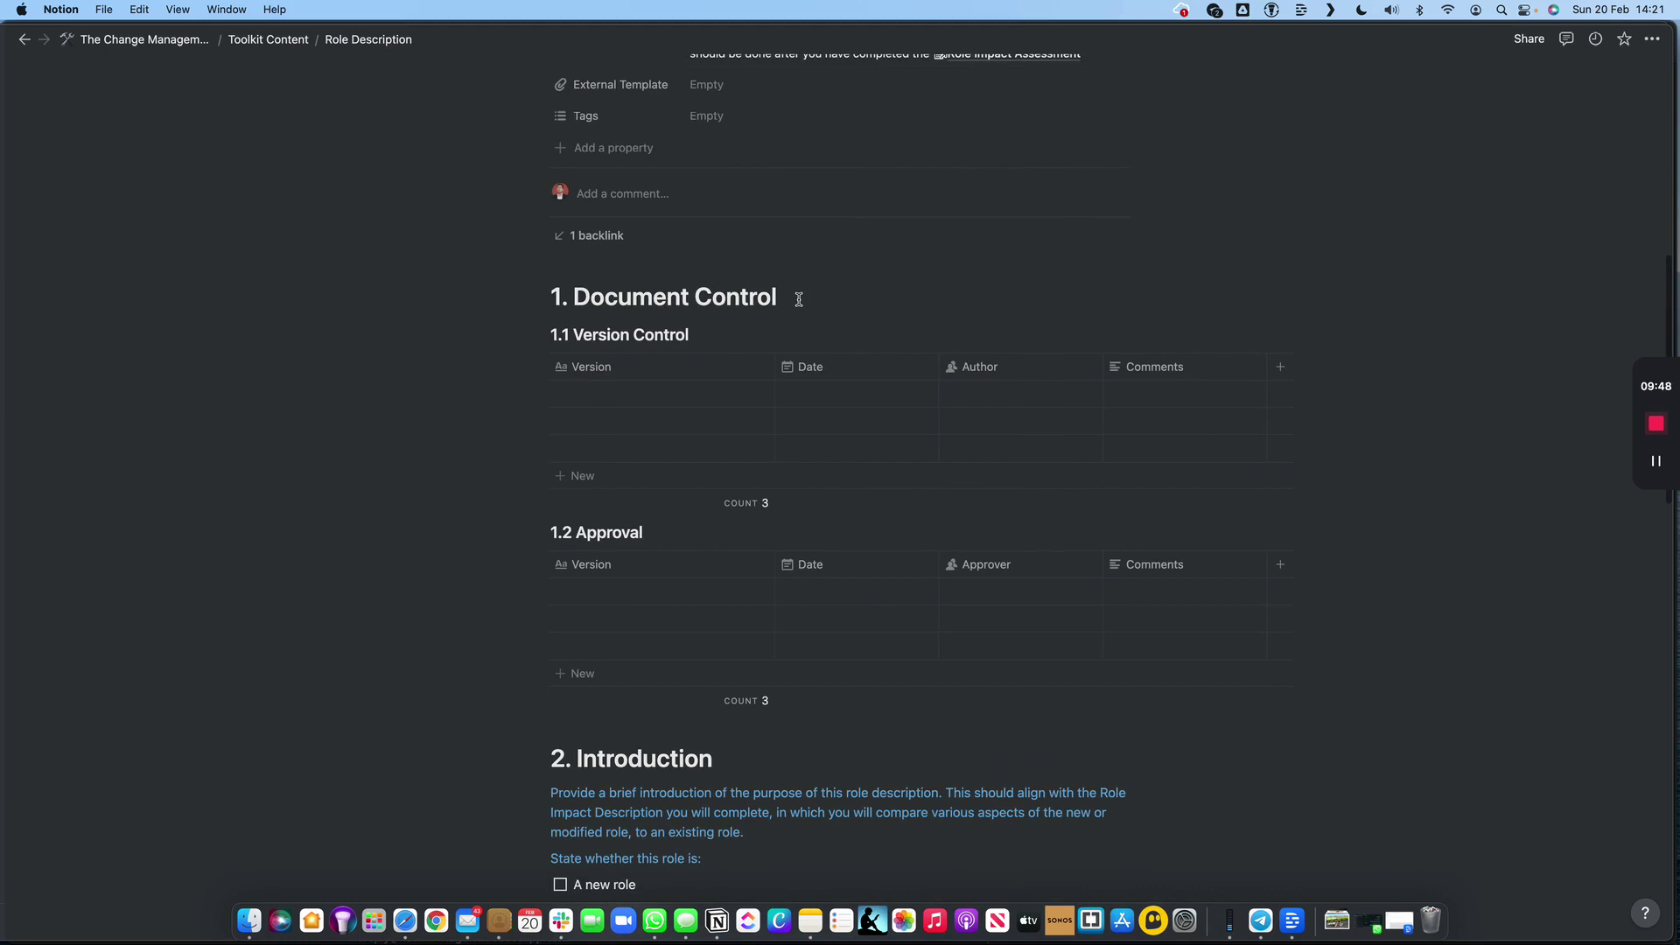
scroll(799, 299, "down", 6)
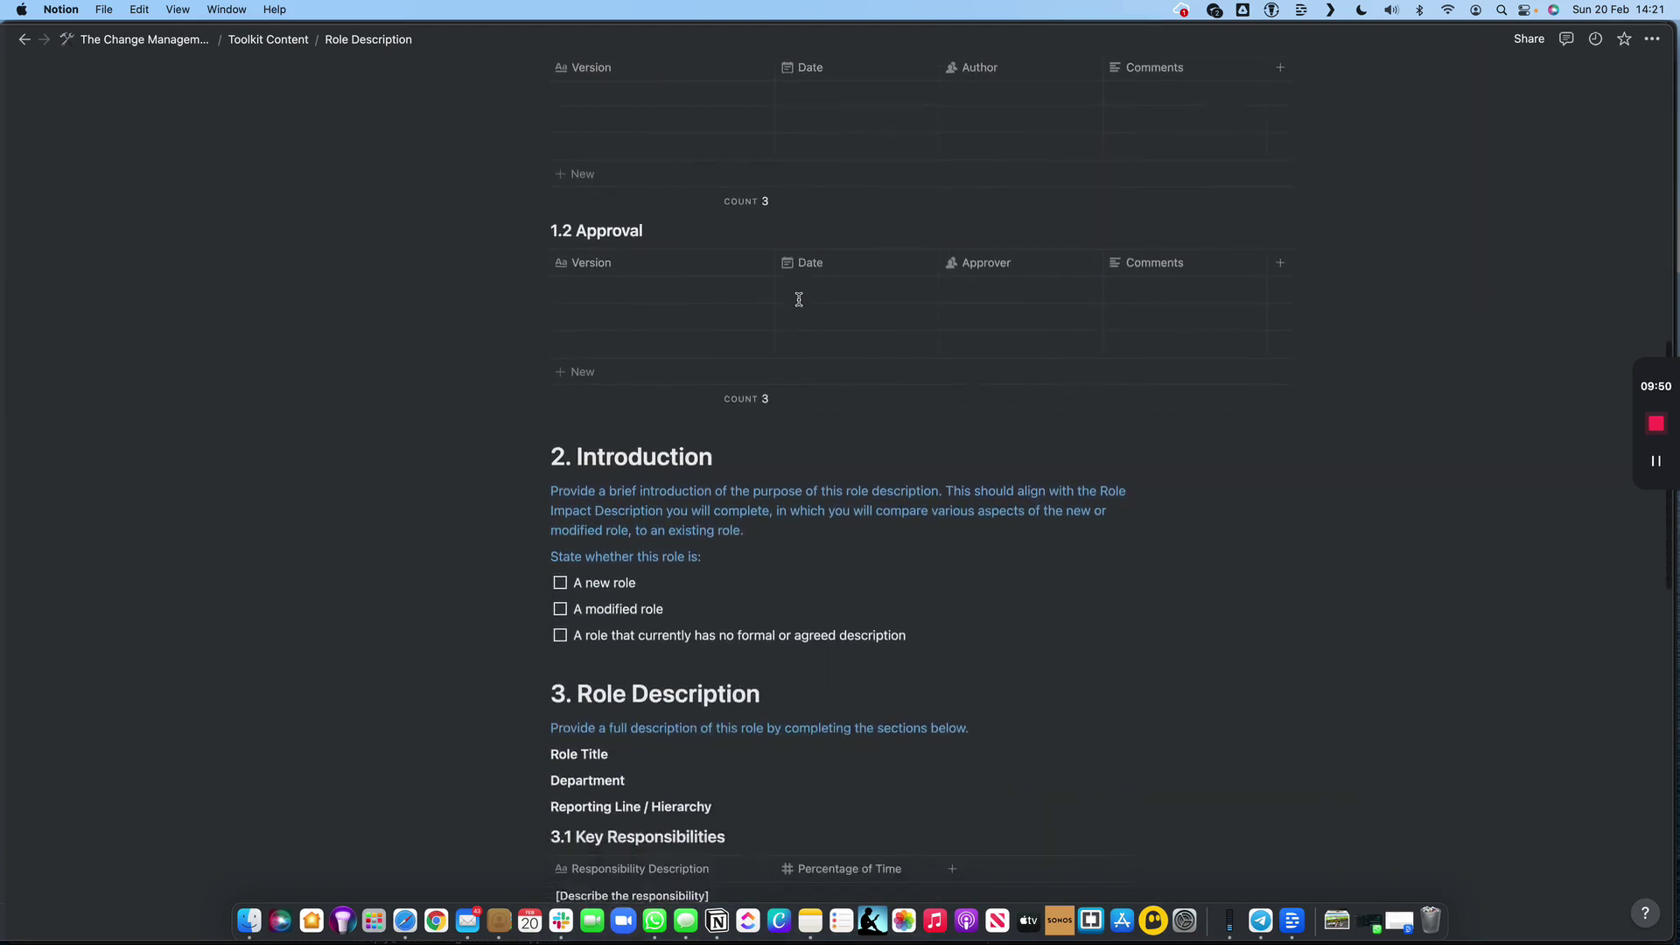
scroll(796, 300, "down", 6)
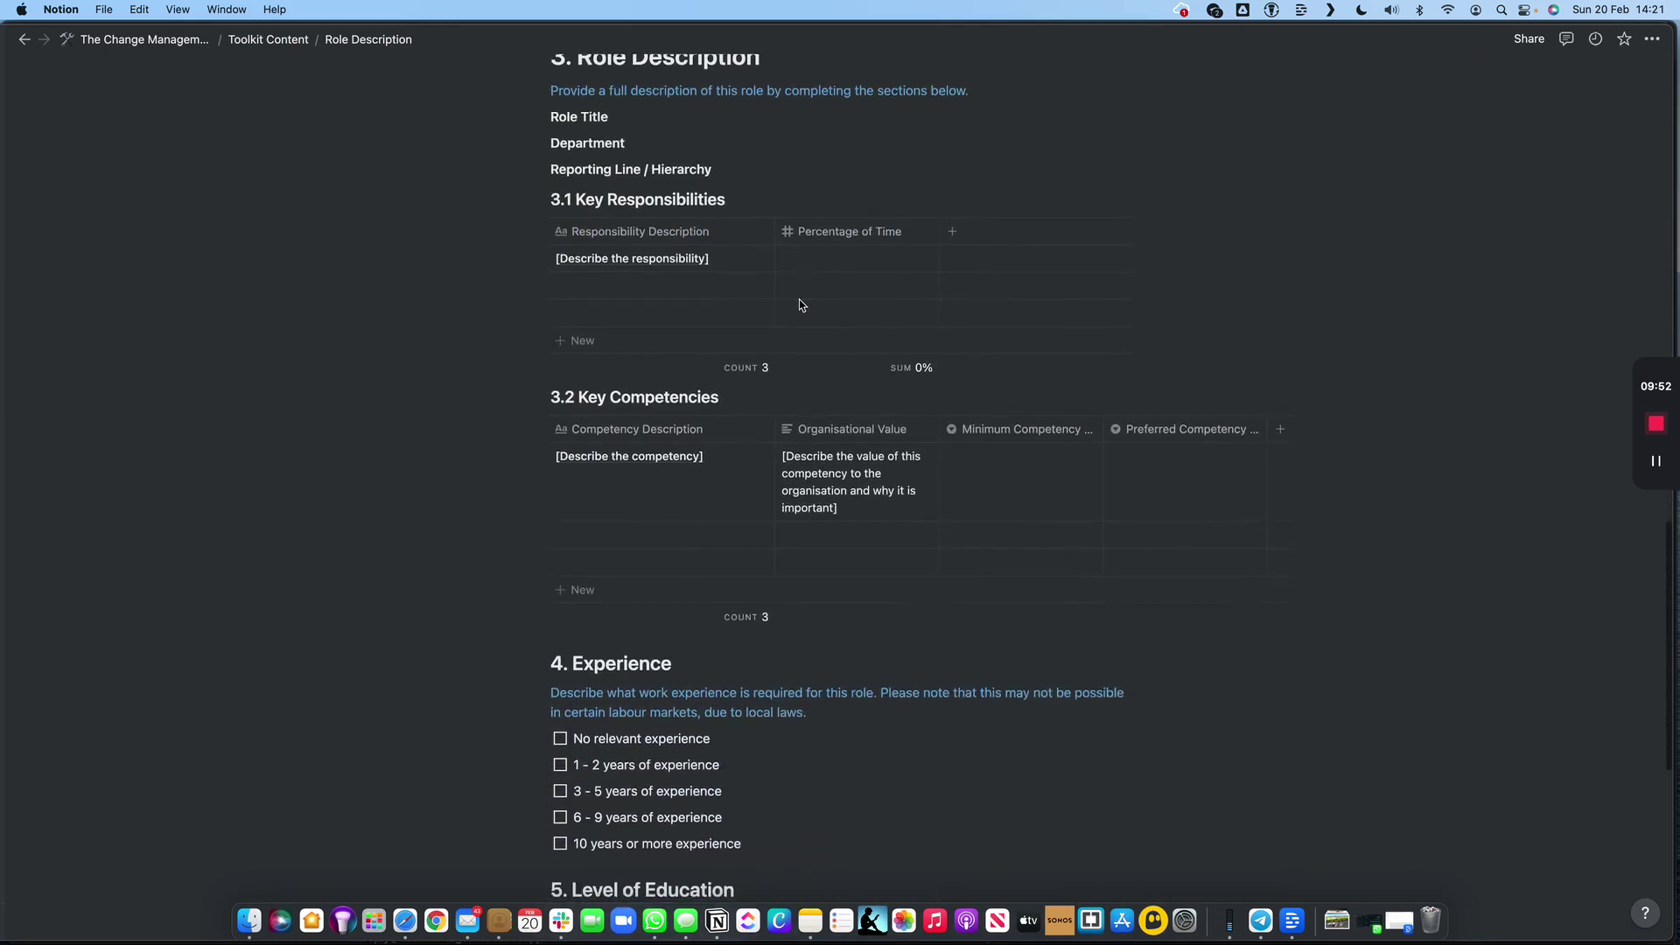
scroll(779, 294, "down", 6)
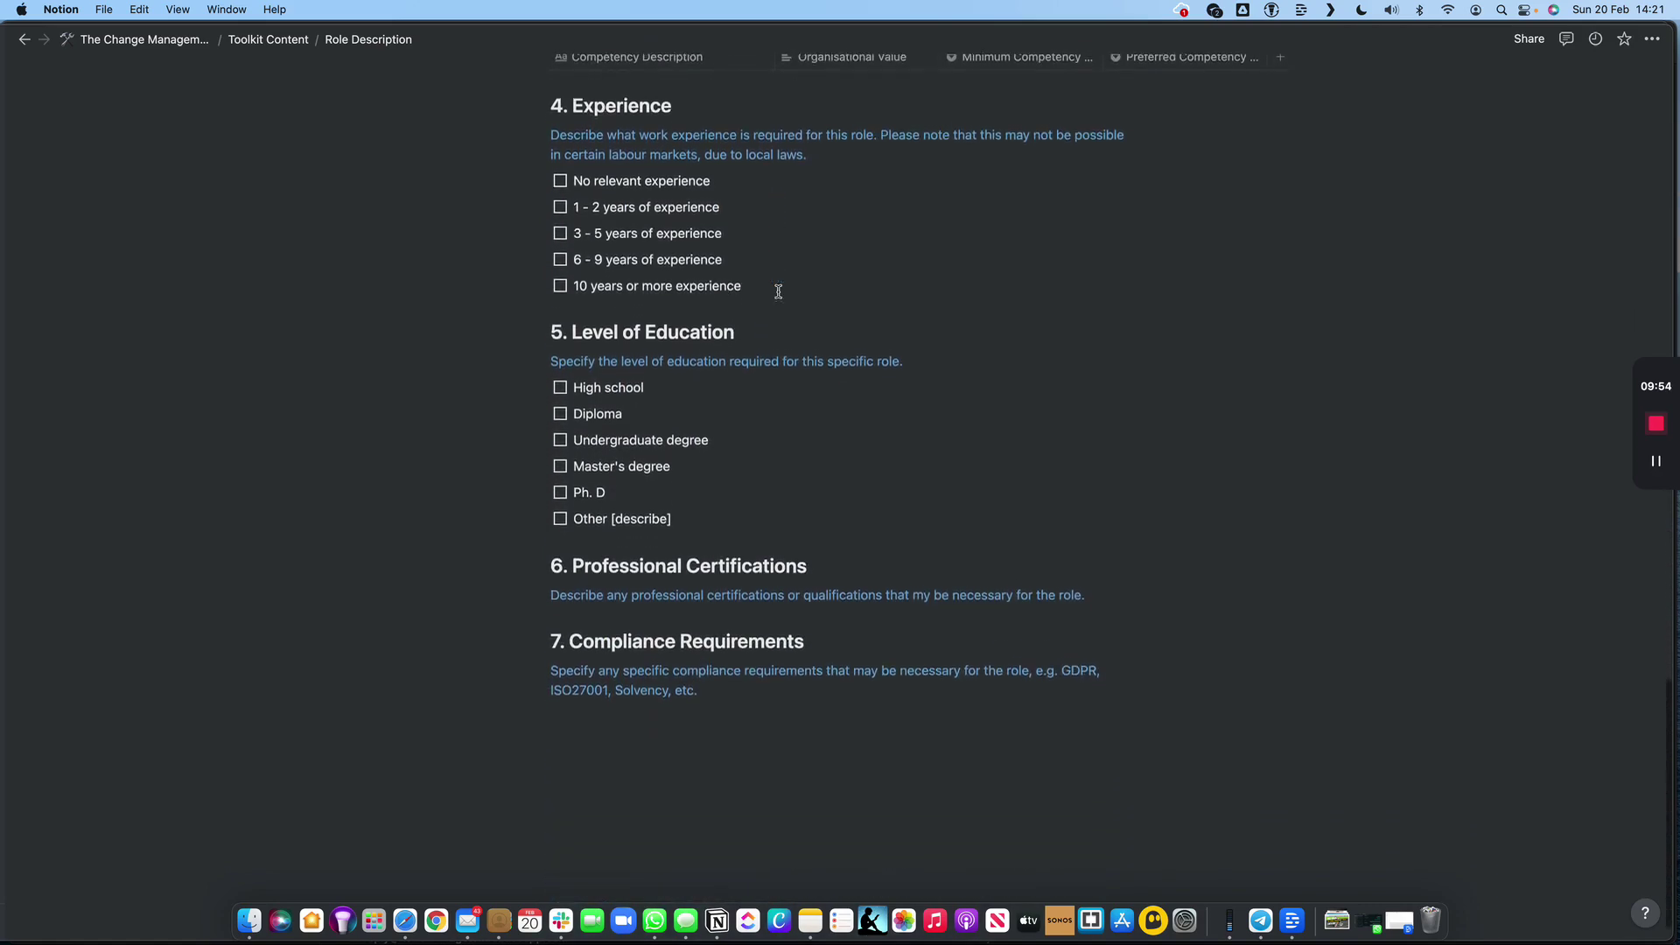
scroll(779, 294, "up", 18)
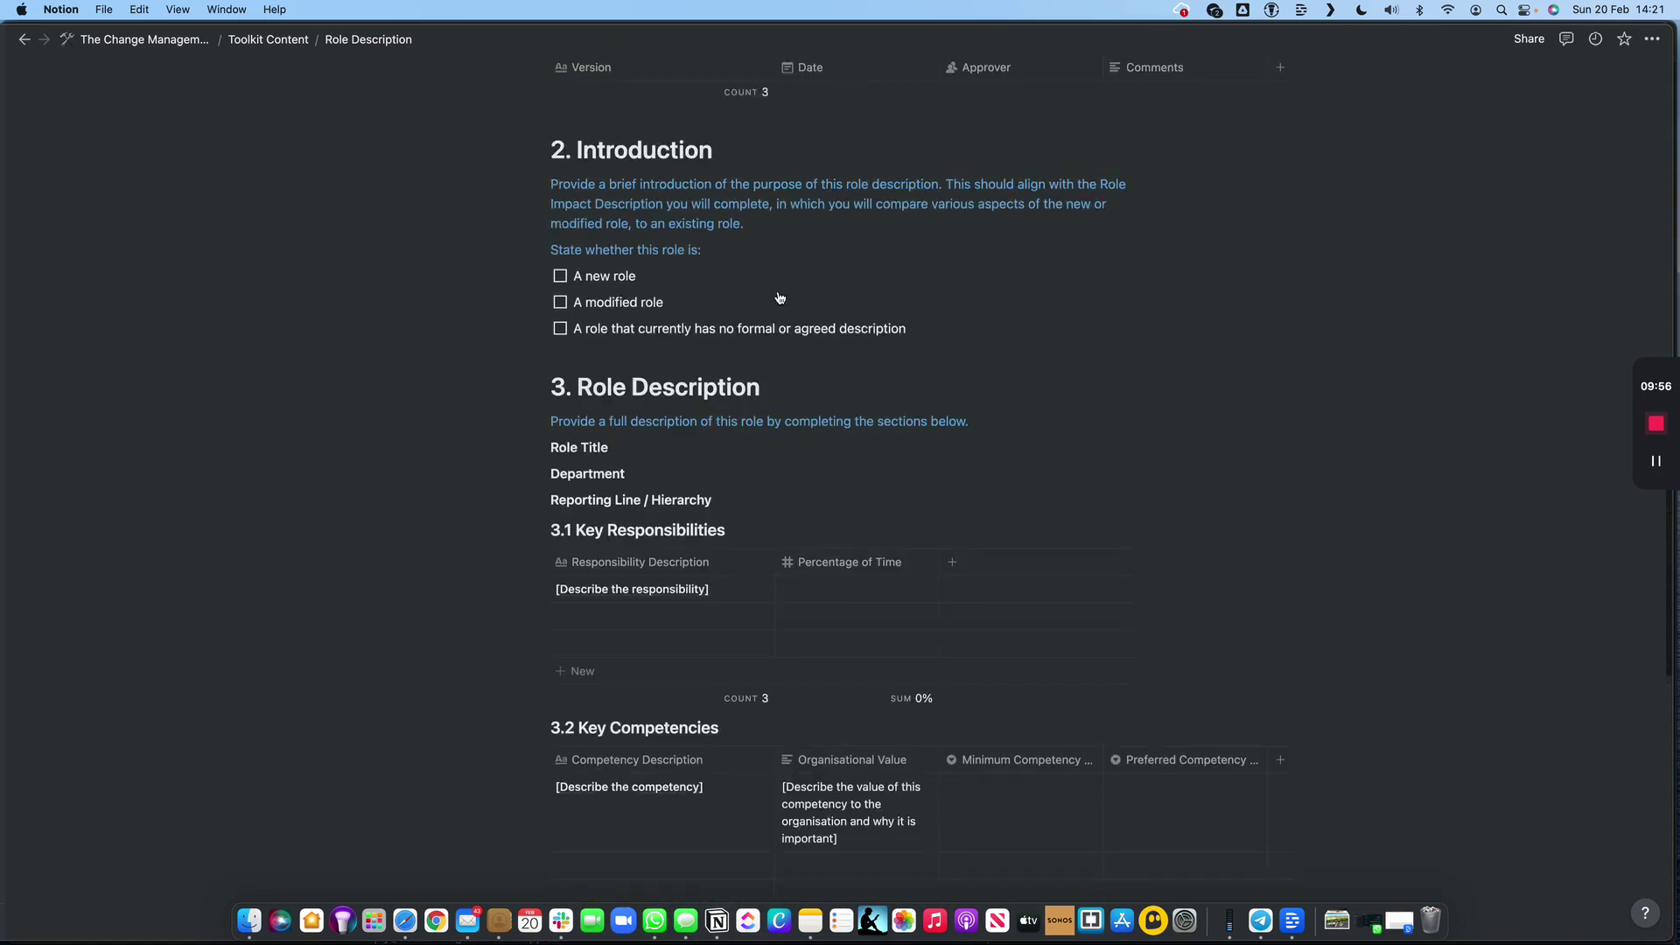
scroll(779, 294, "up", 10)
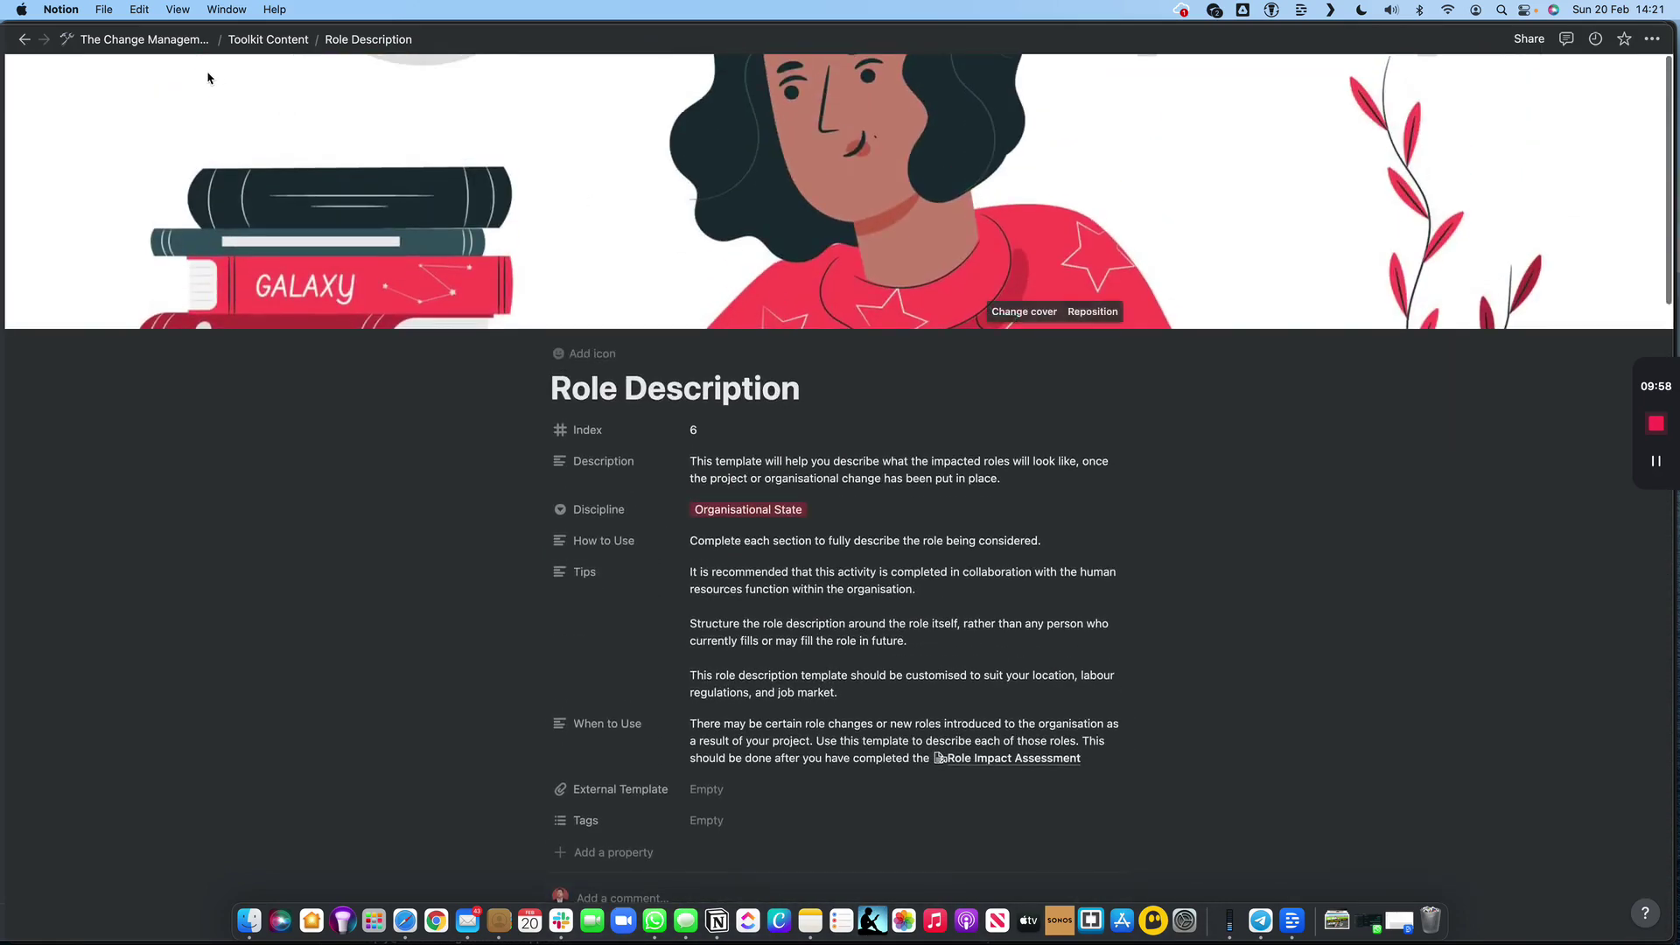
- Return to the Toolkit Content gallery and search its templates for "plan"
left_click(262, 41)
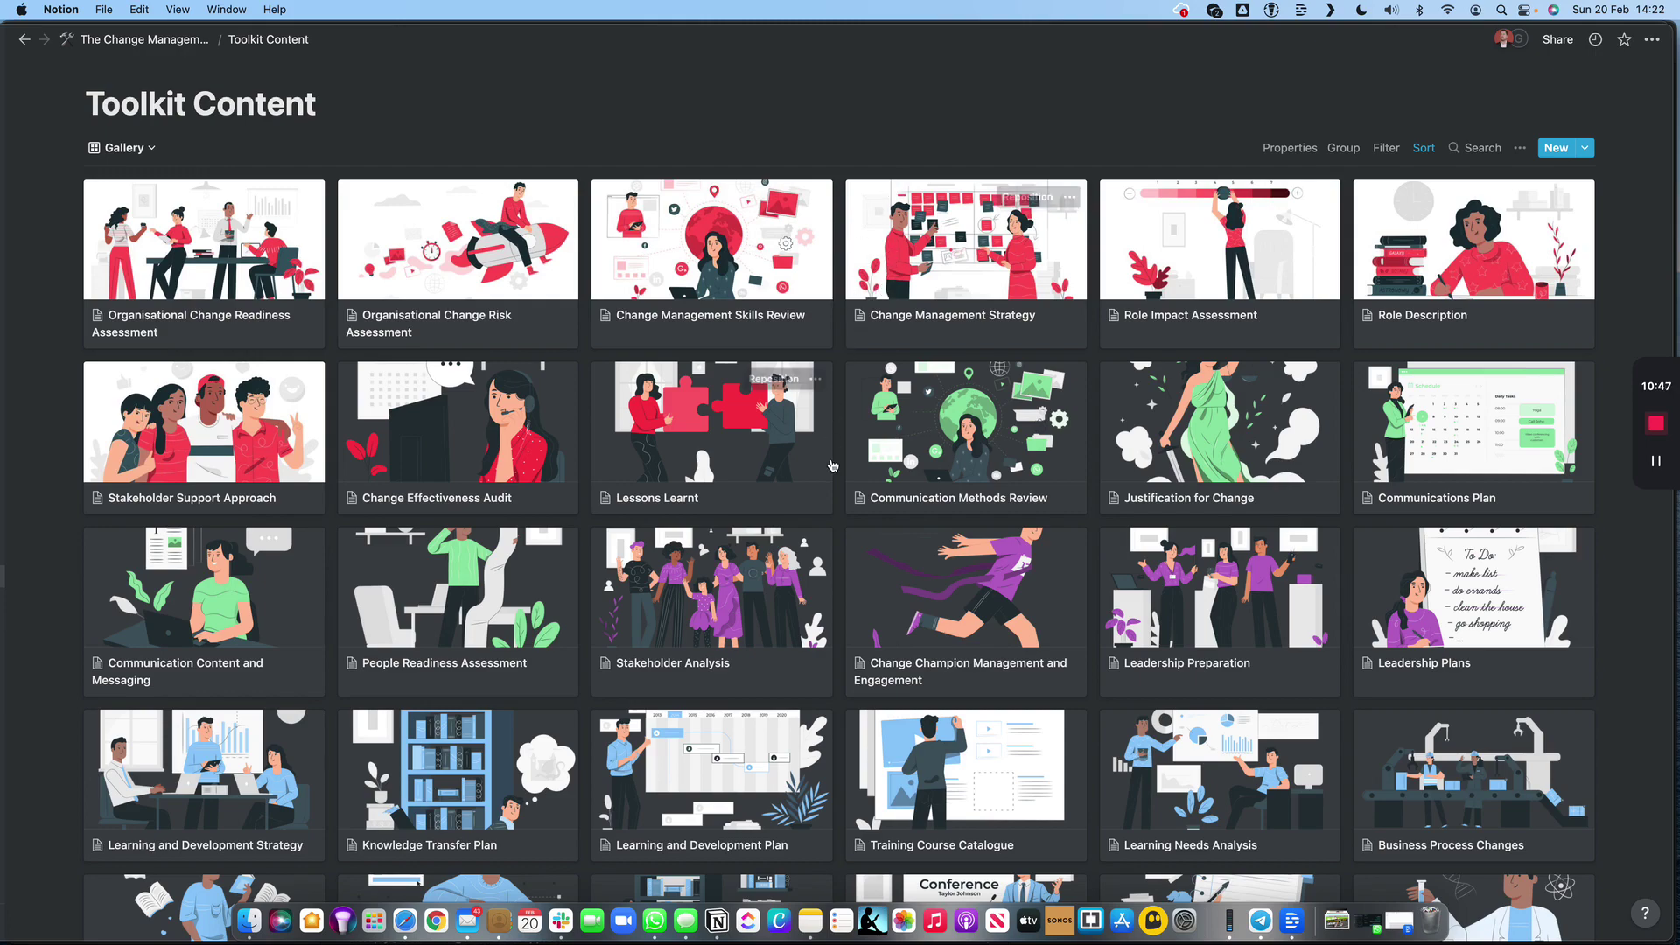
scroll(833, 466, "down", 3)
scroll(834, 466, "up", 5)
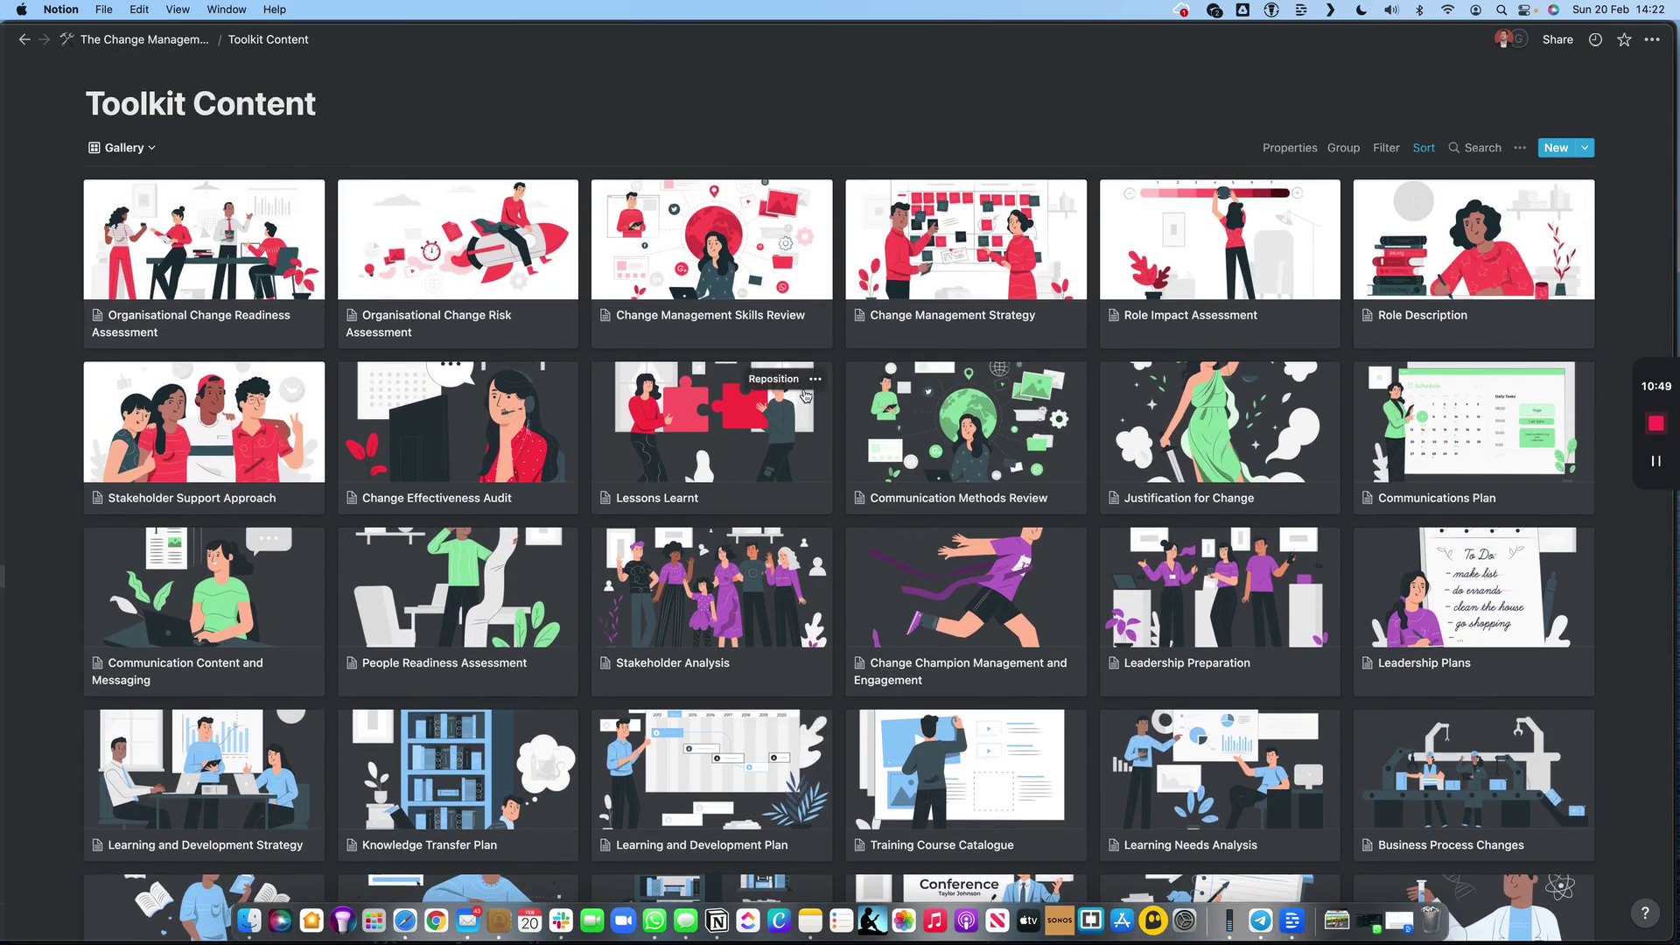
left_click(1470, 148)
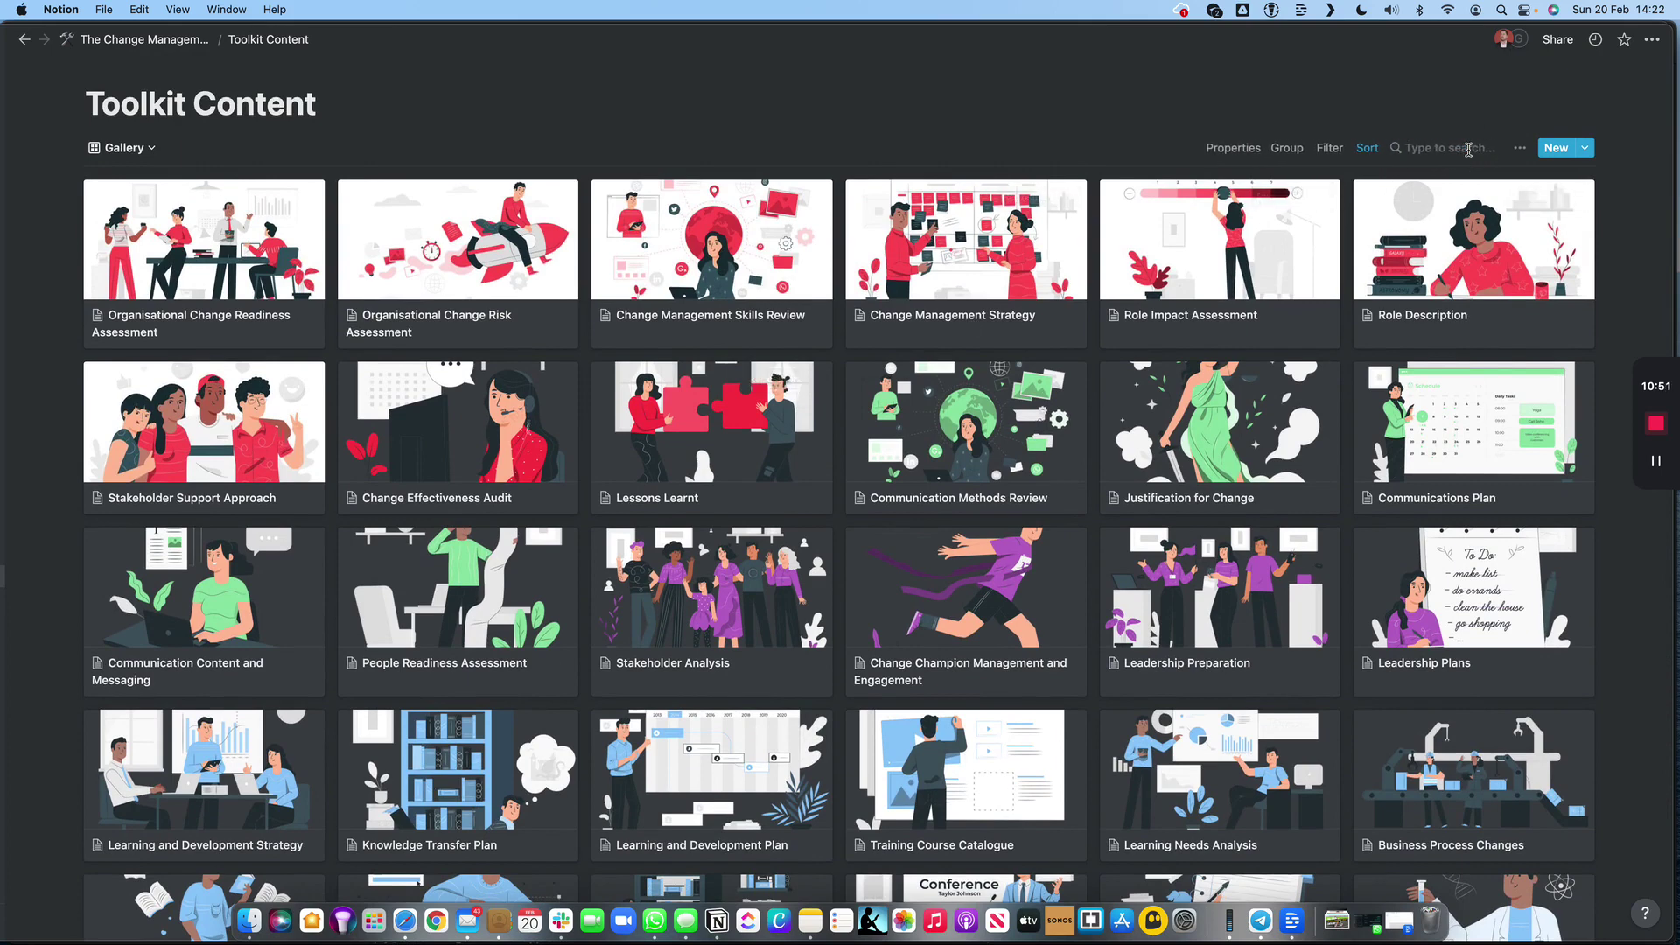
type("plan")
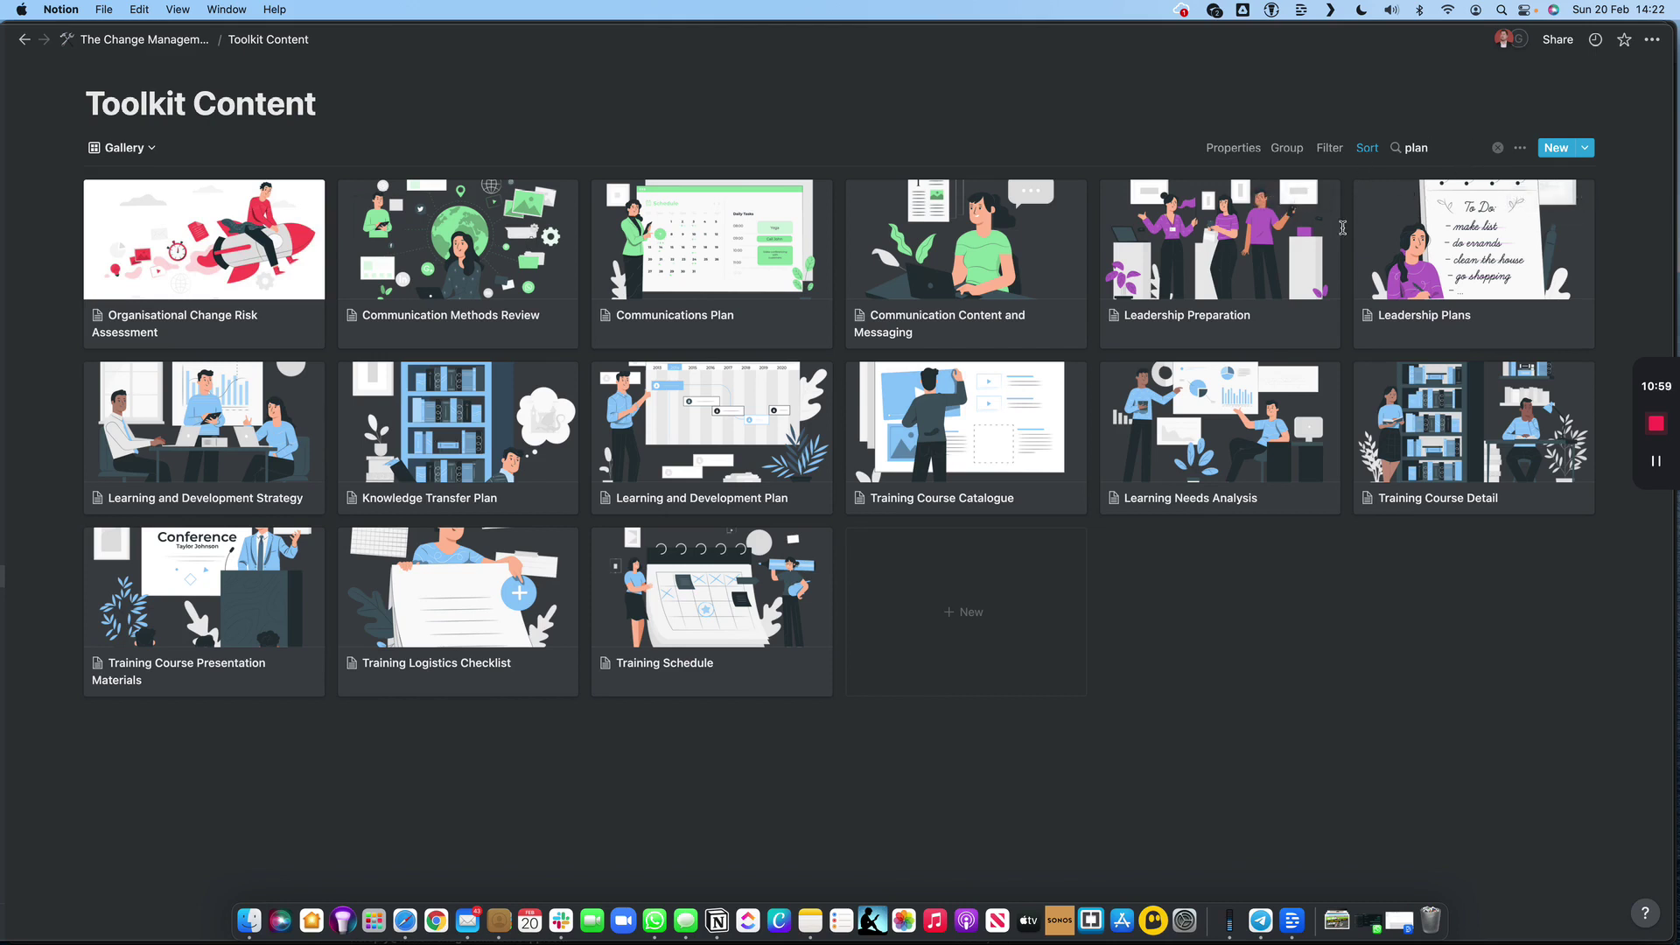
- Open the Learning and Development Plan template as a full page and examine its properties, Document Control and plan table
left_click(727, 503)
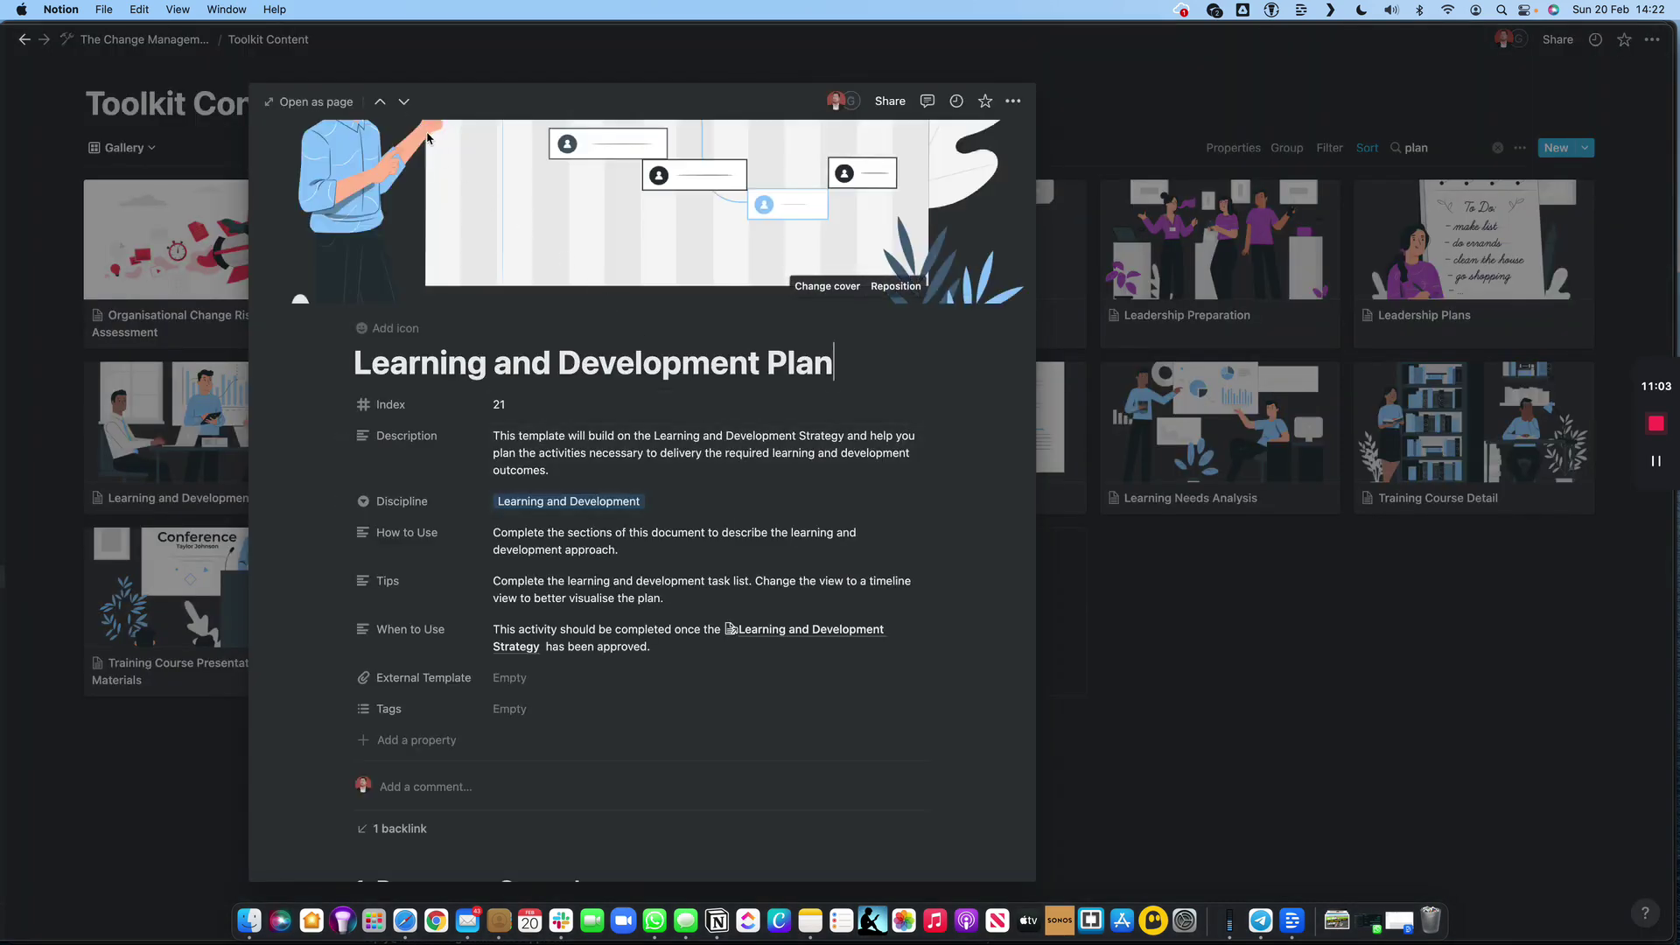
left_click(315, 104)
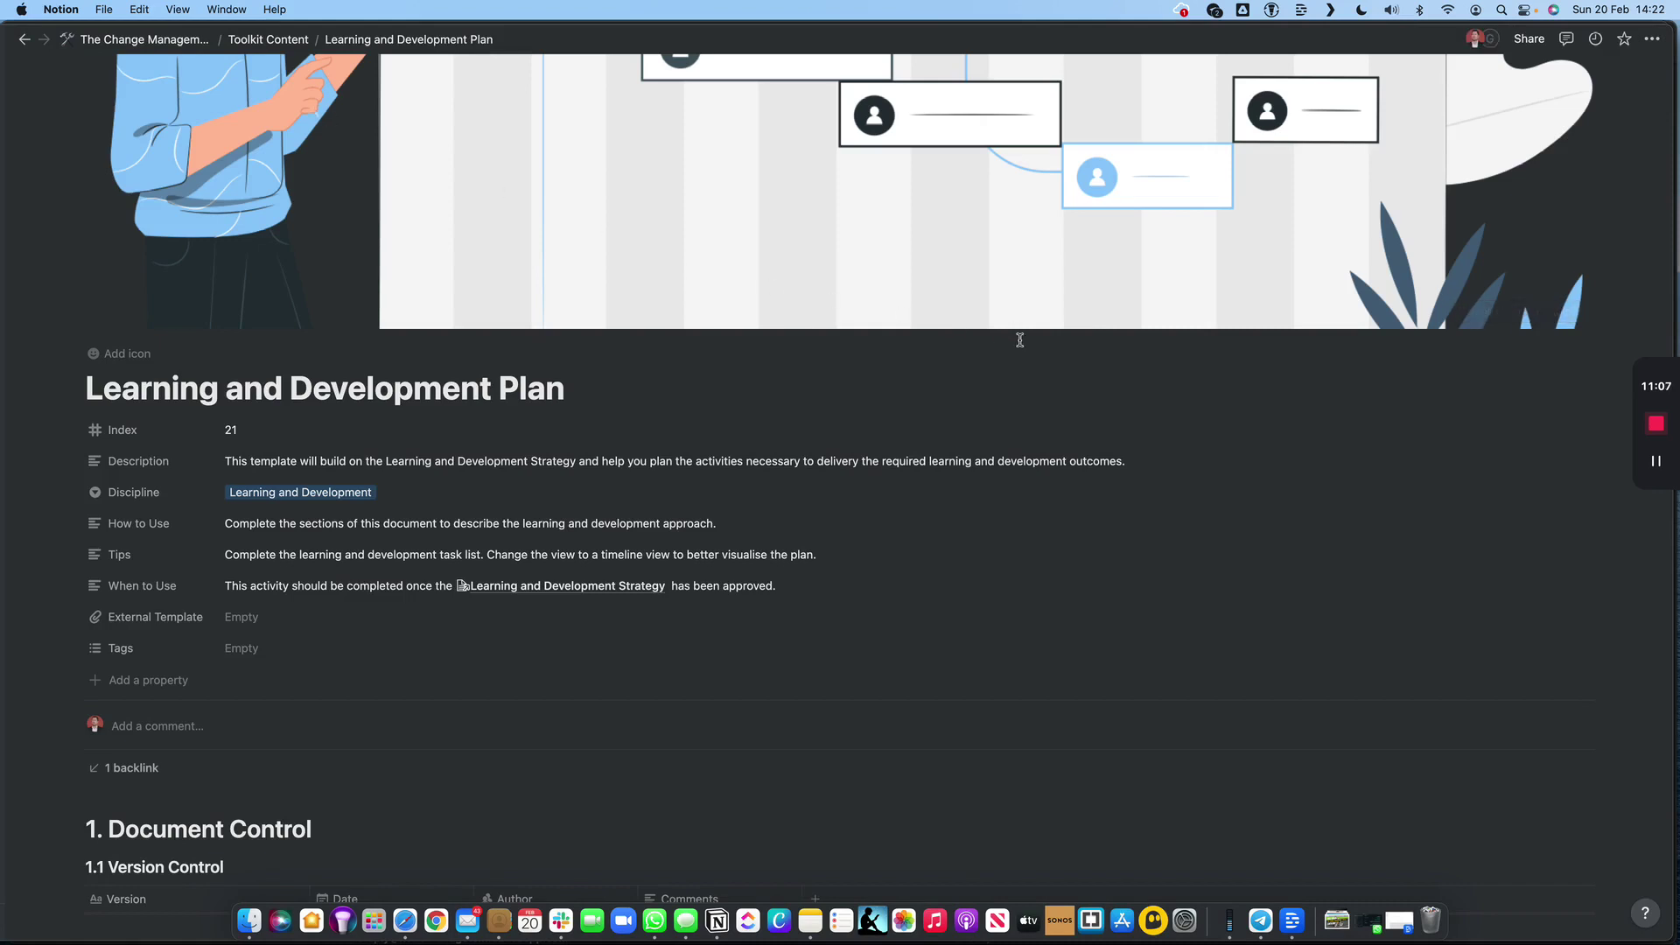
scroll(1022, 340, "down", 5)
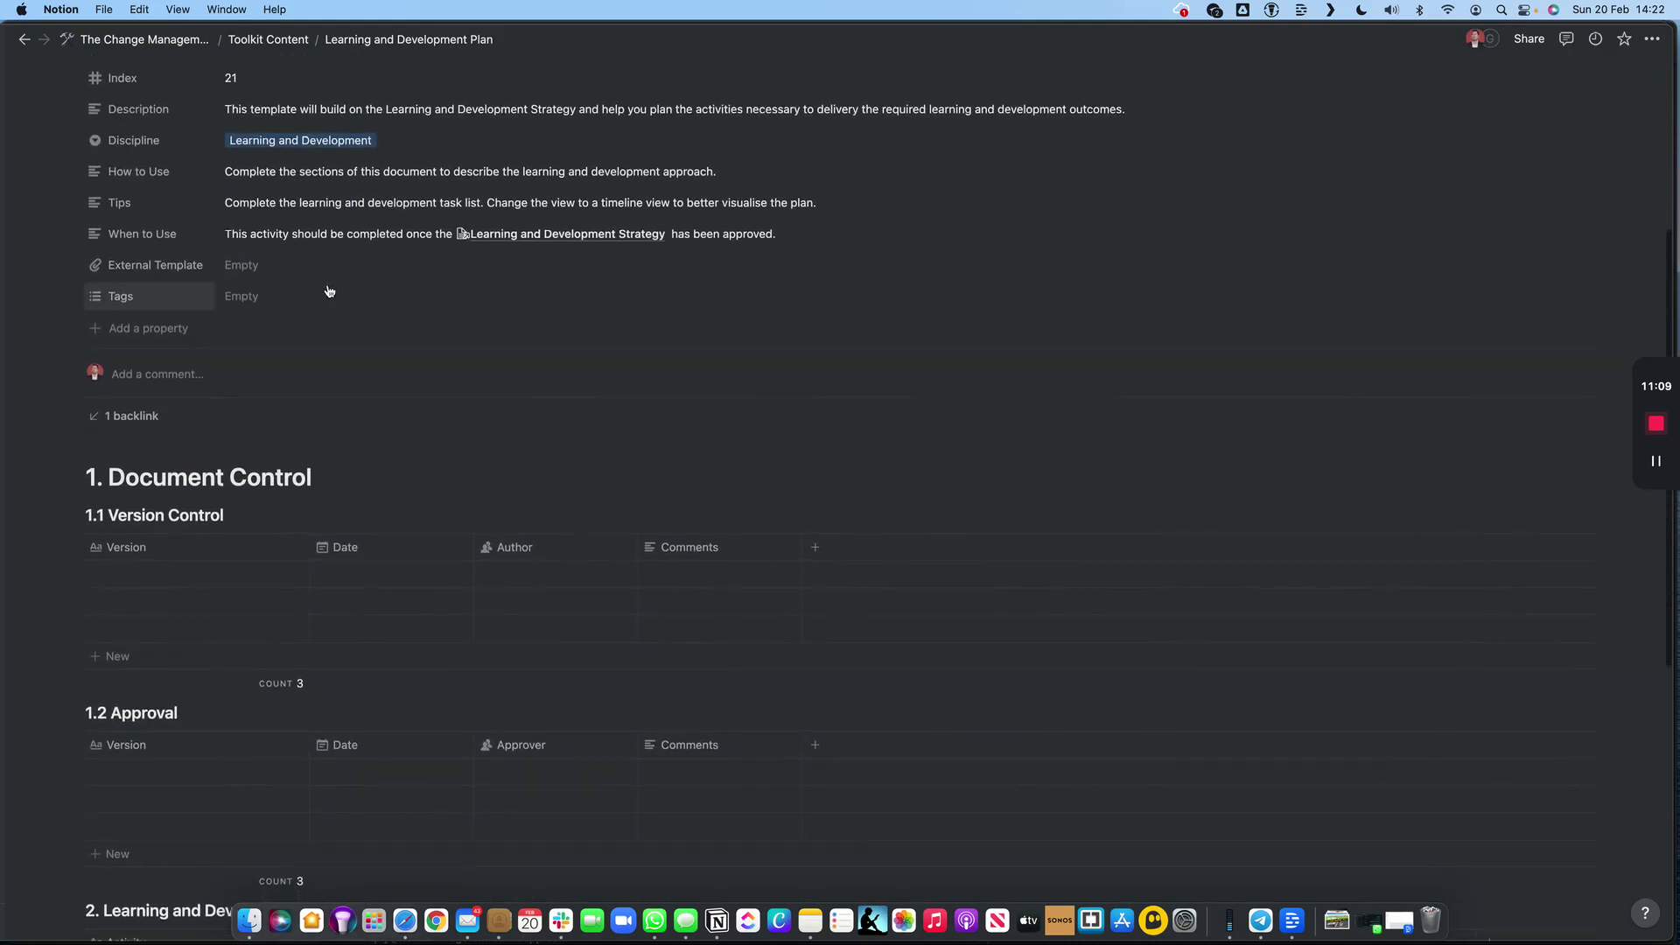
scroll(365, 326, "down", 4)
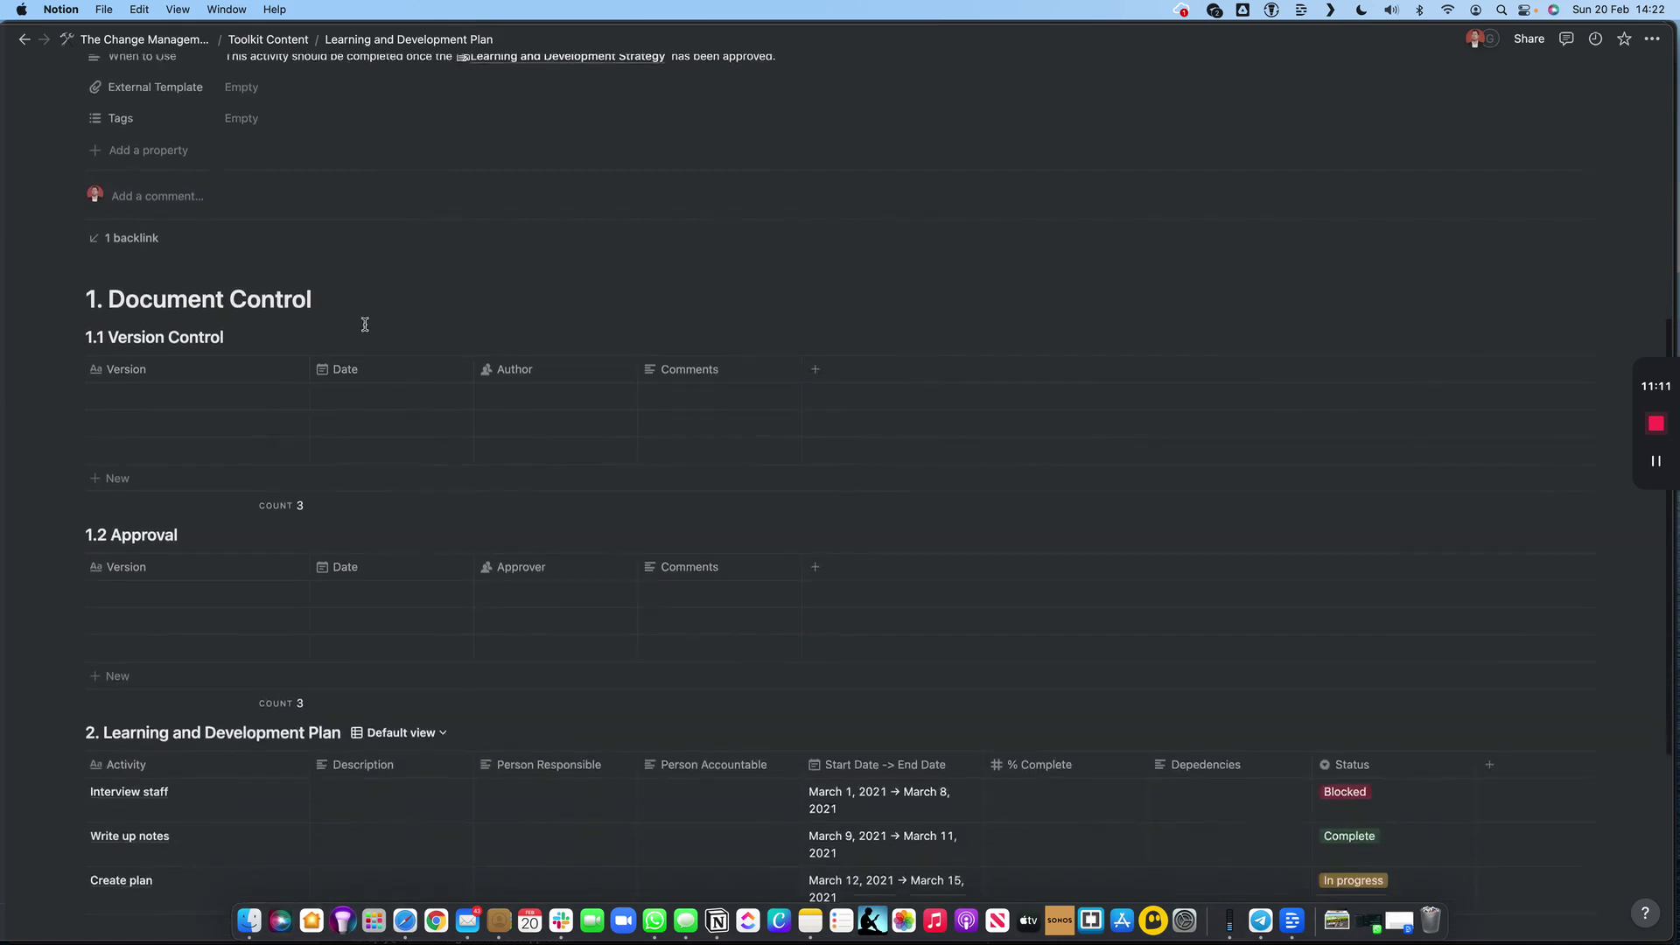
- Add a "Gather training feedback" activity to the end of the Learning and Development Plan table
scroll(423, 412, "down", 2)
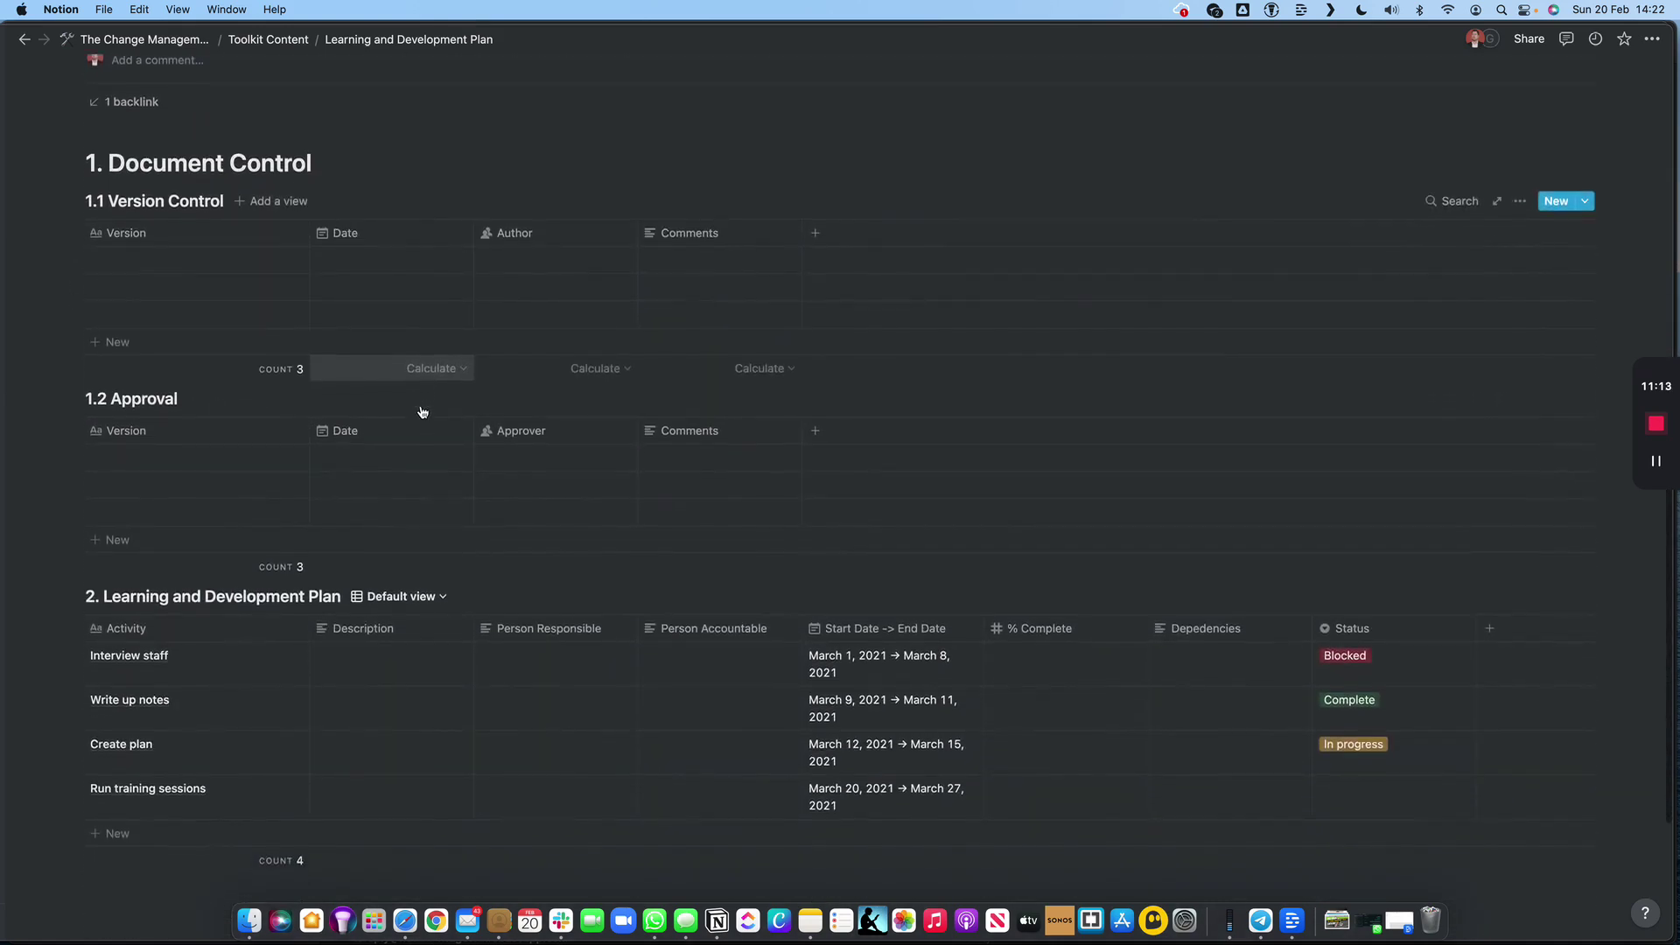
scroll(423, 413, "down", 1)
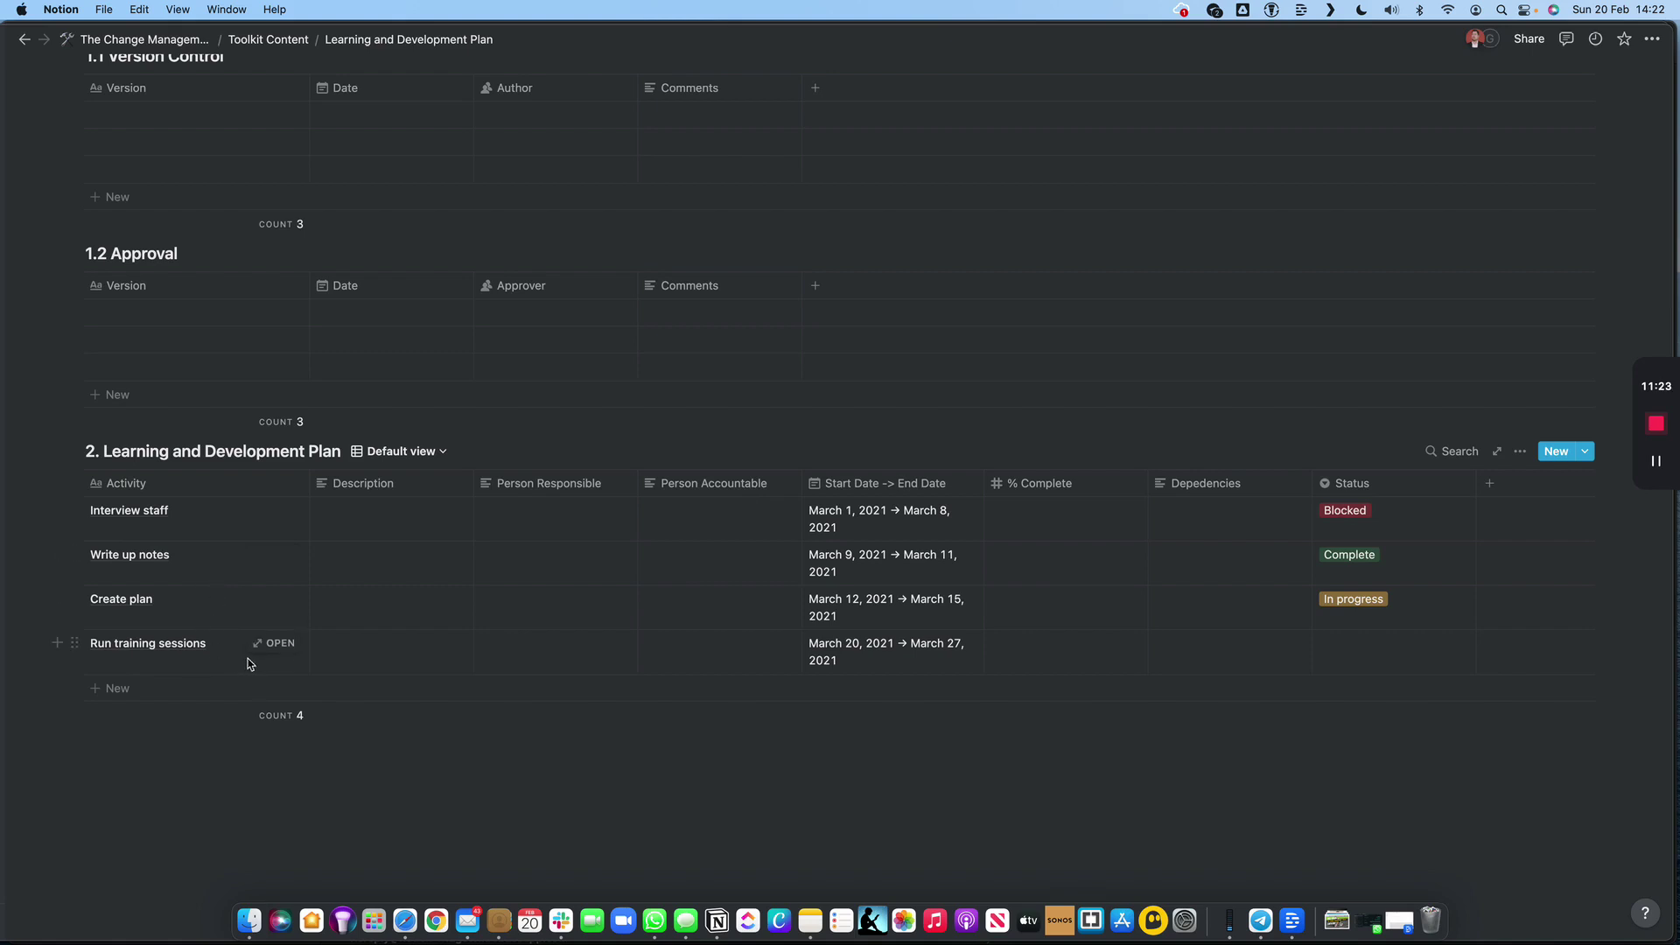
mouse_move(364, 716)
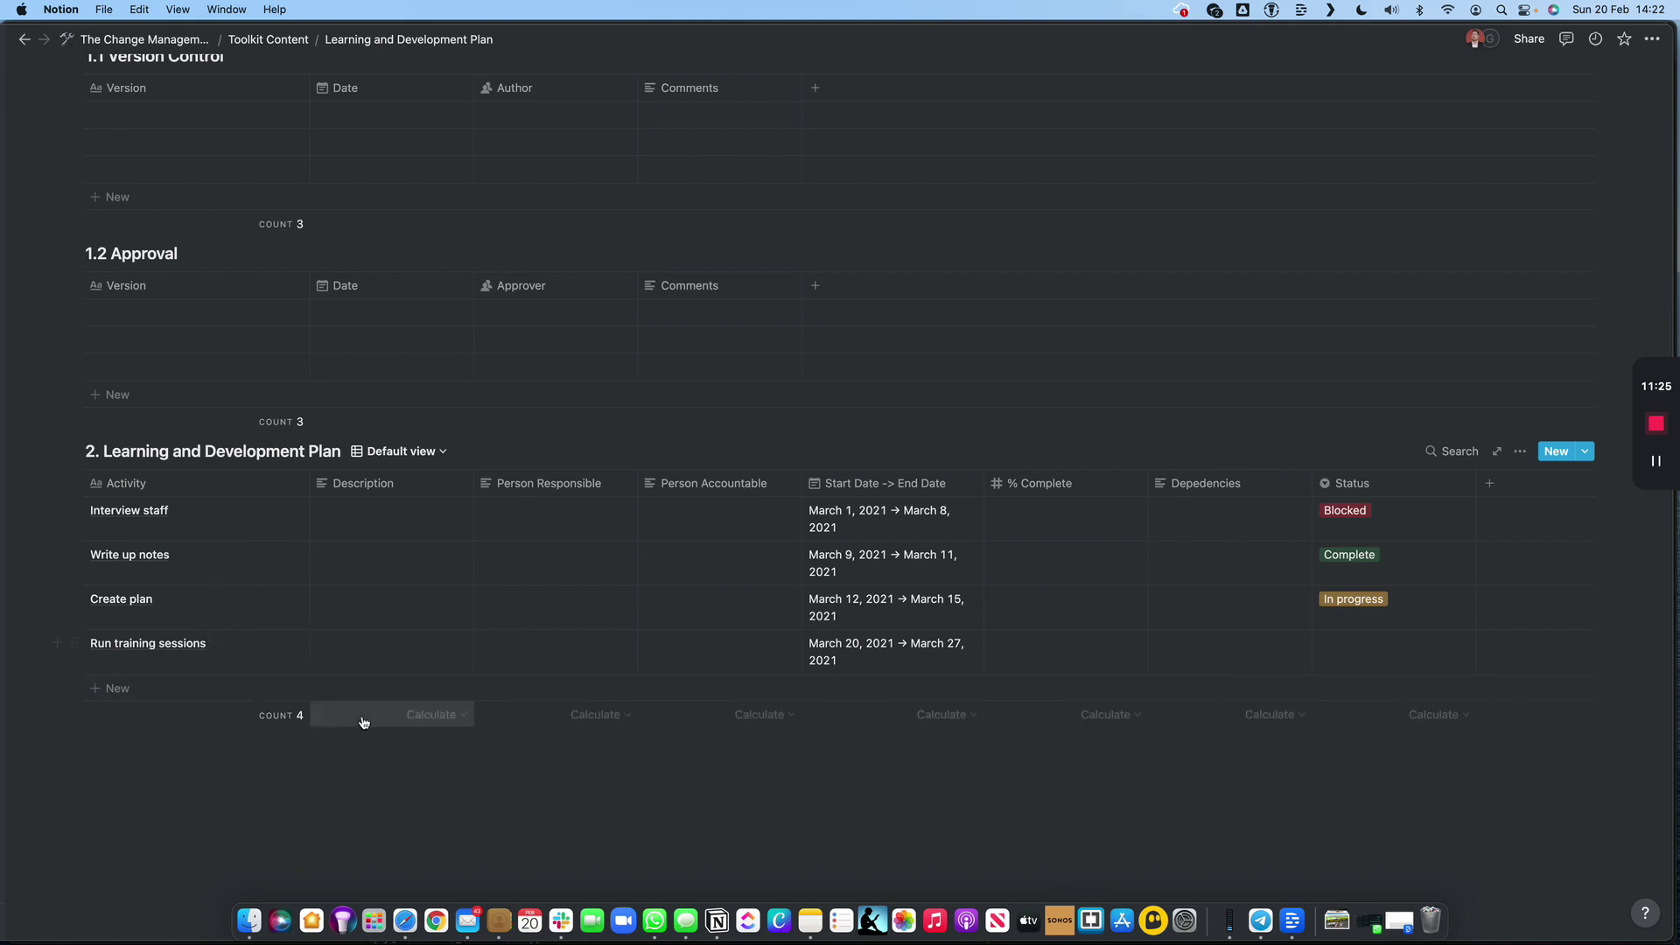
left_click(118, 692)
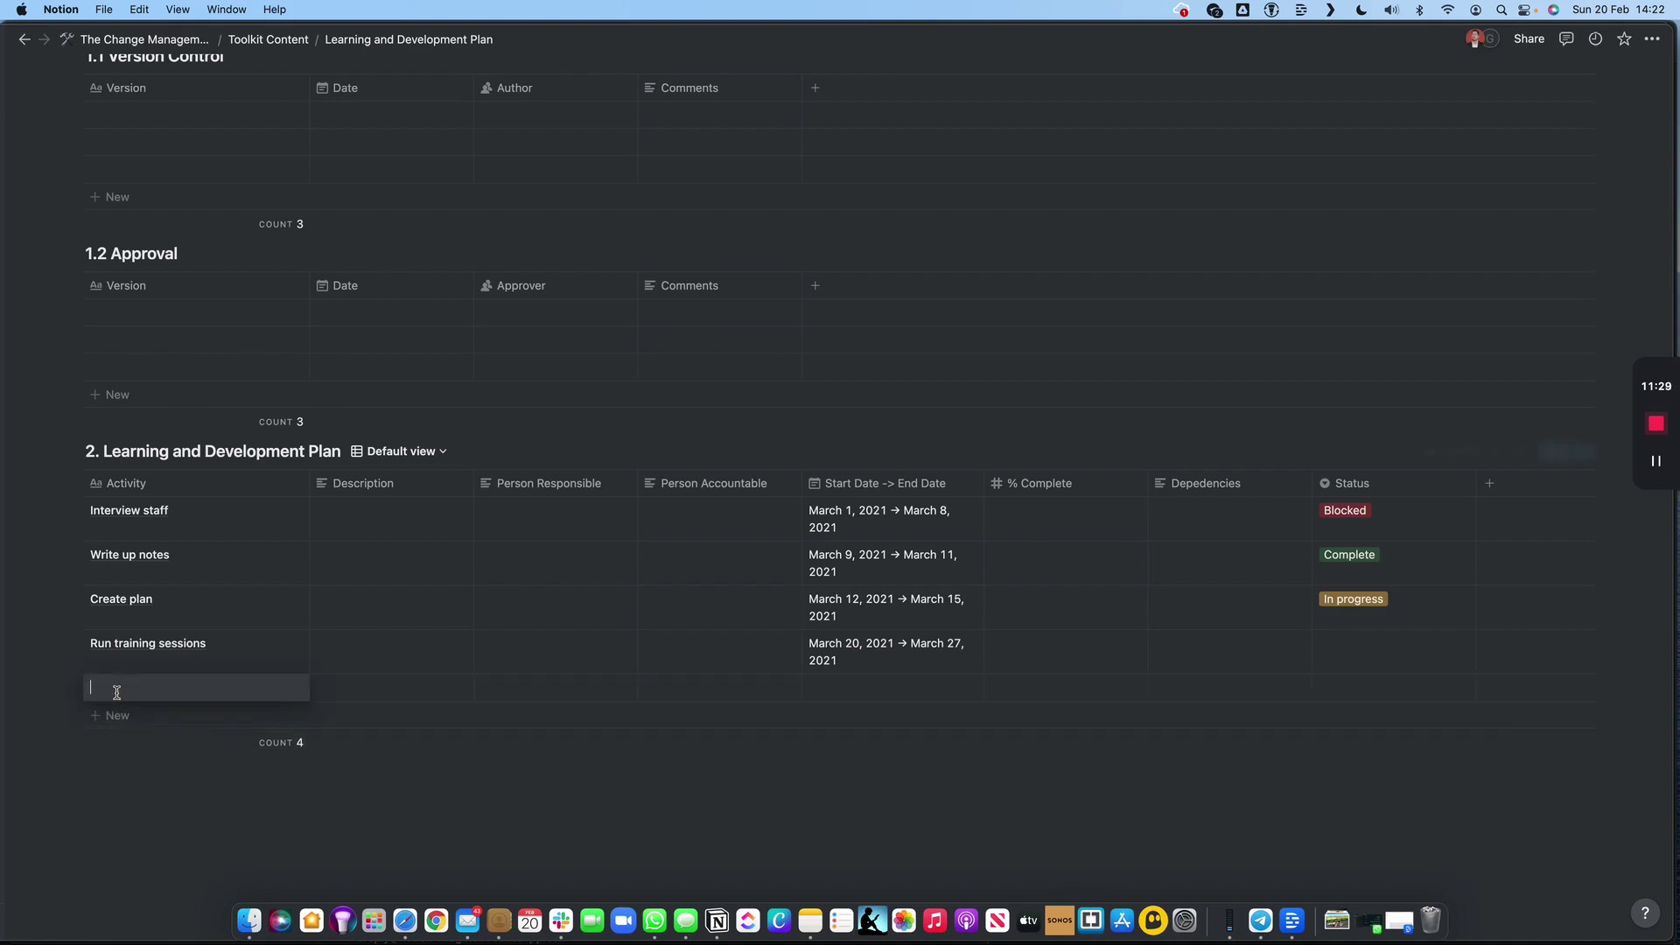
type("Gather ")
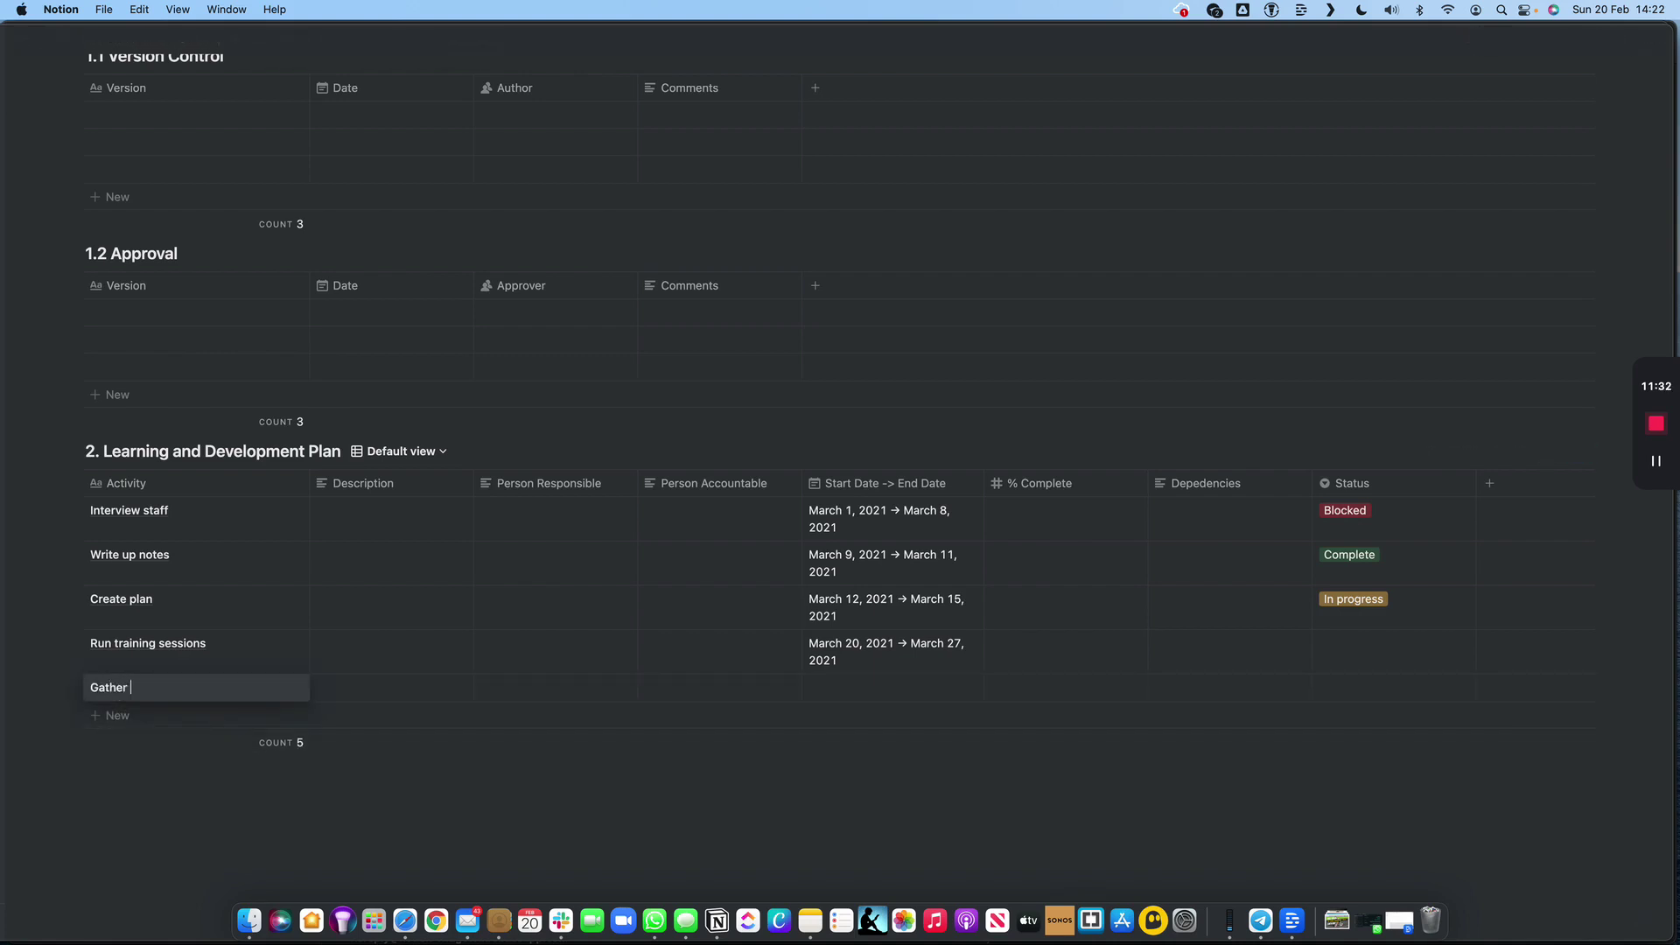
type("training feedback")
key("Escape")
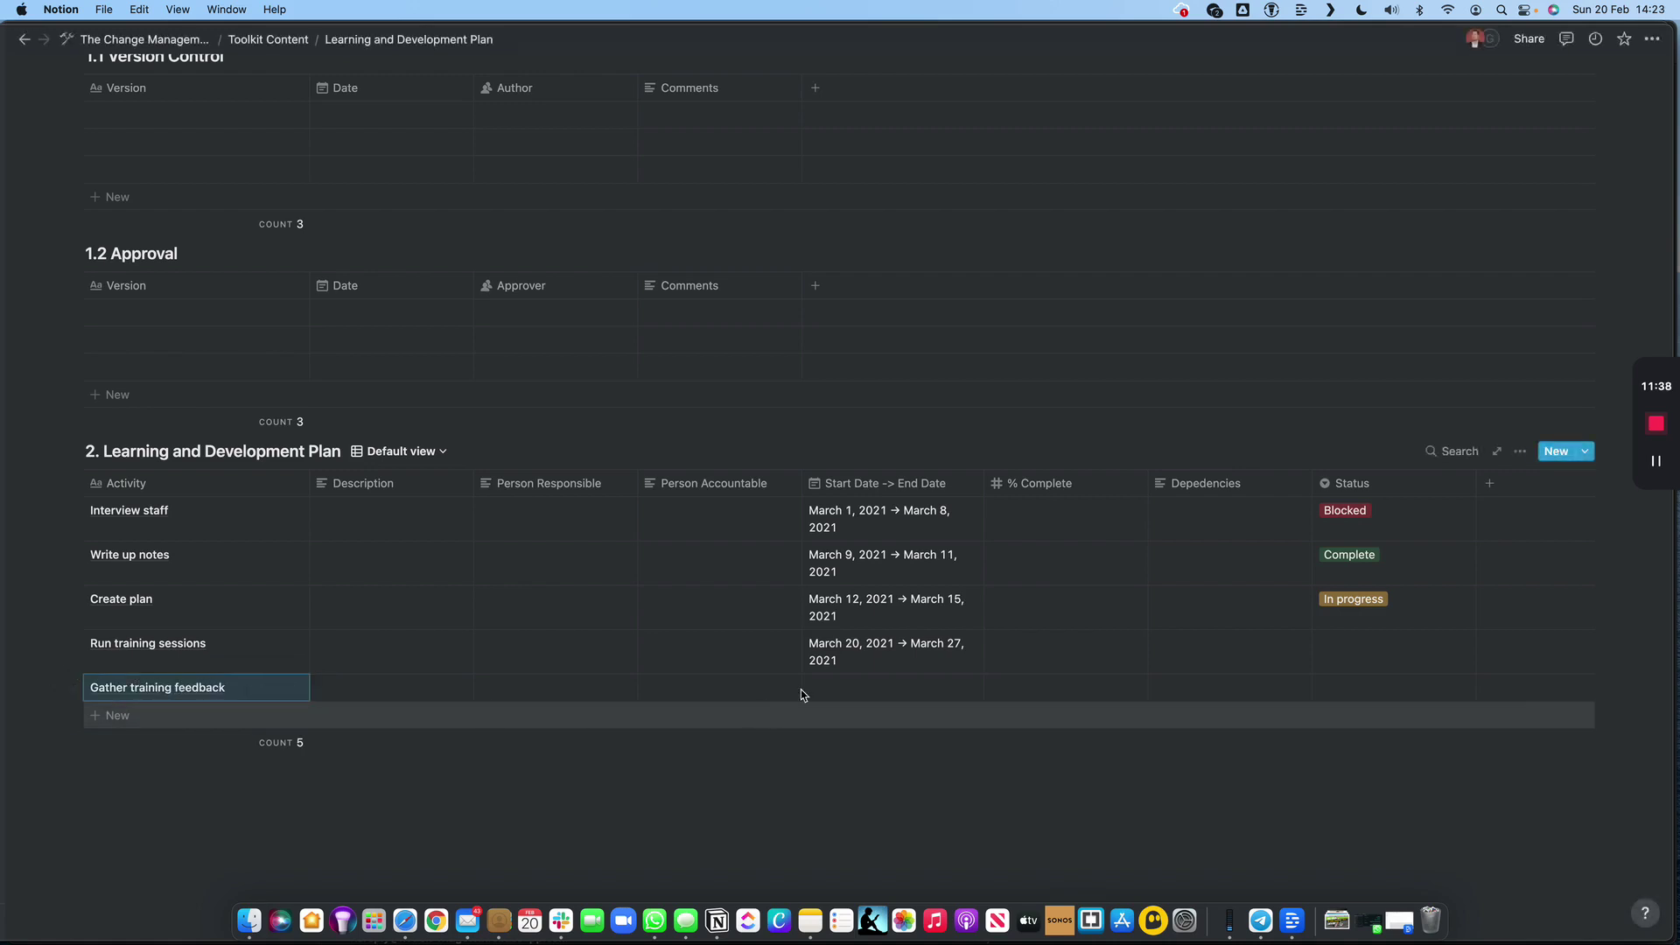
- Set the Gather training feedback activity's date range to June 8, 2021 through June 24, 2021
left_click(882, 696)
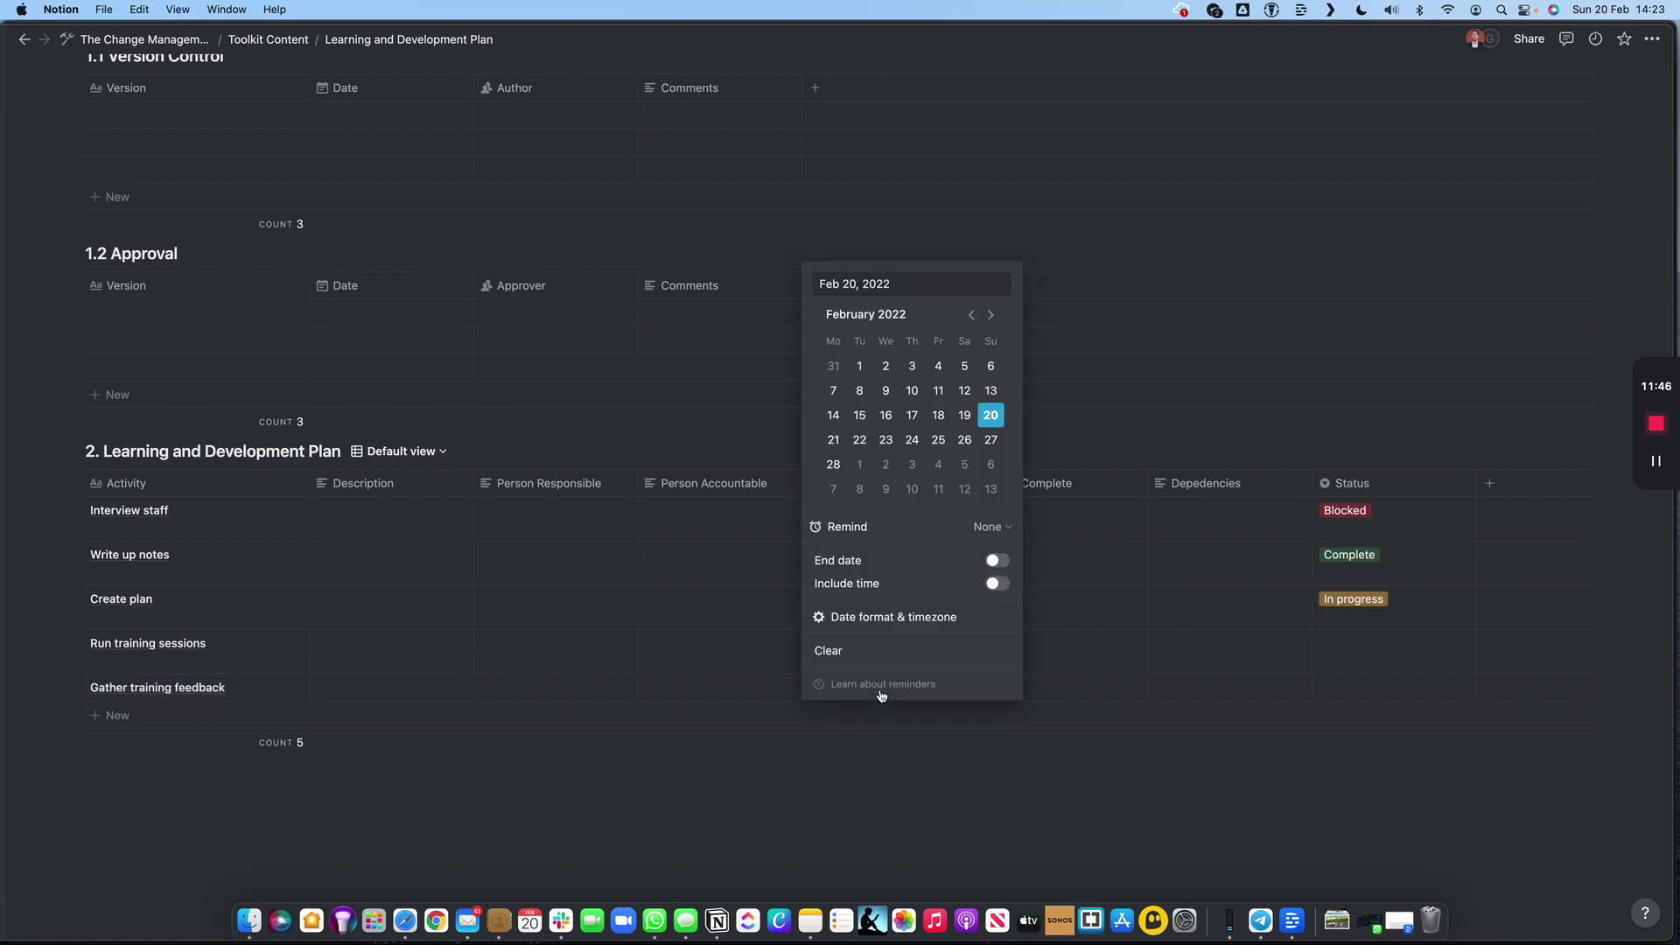
left_click(974, 315)
left_click(973, 315)
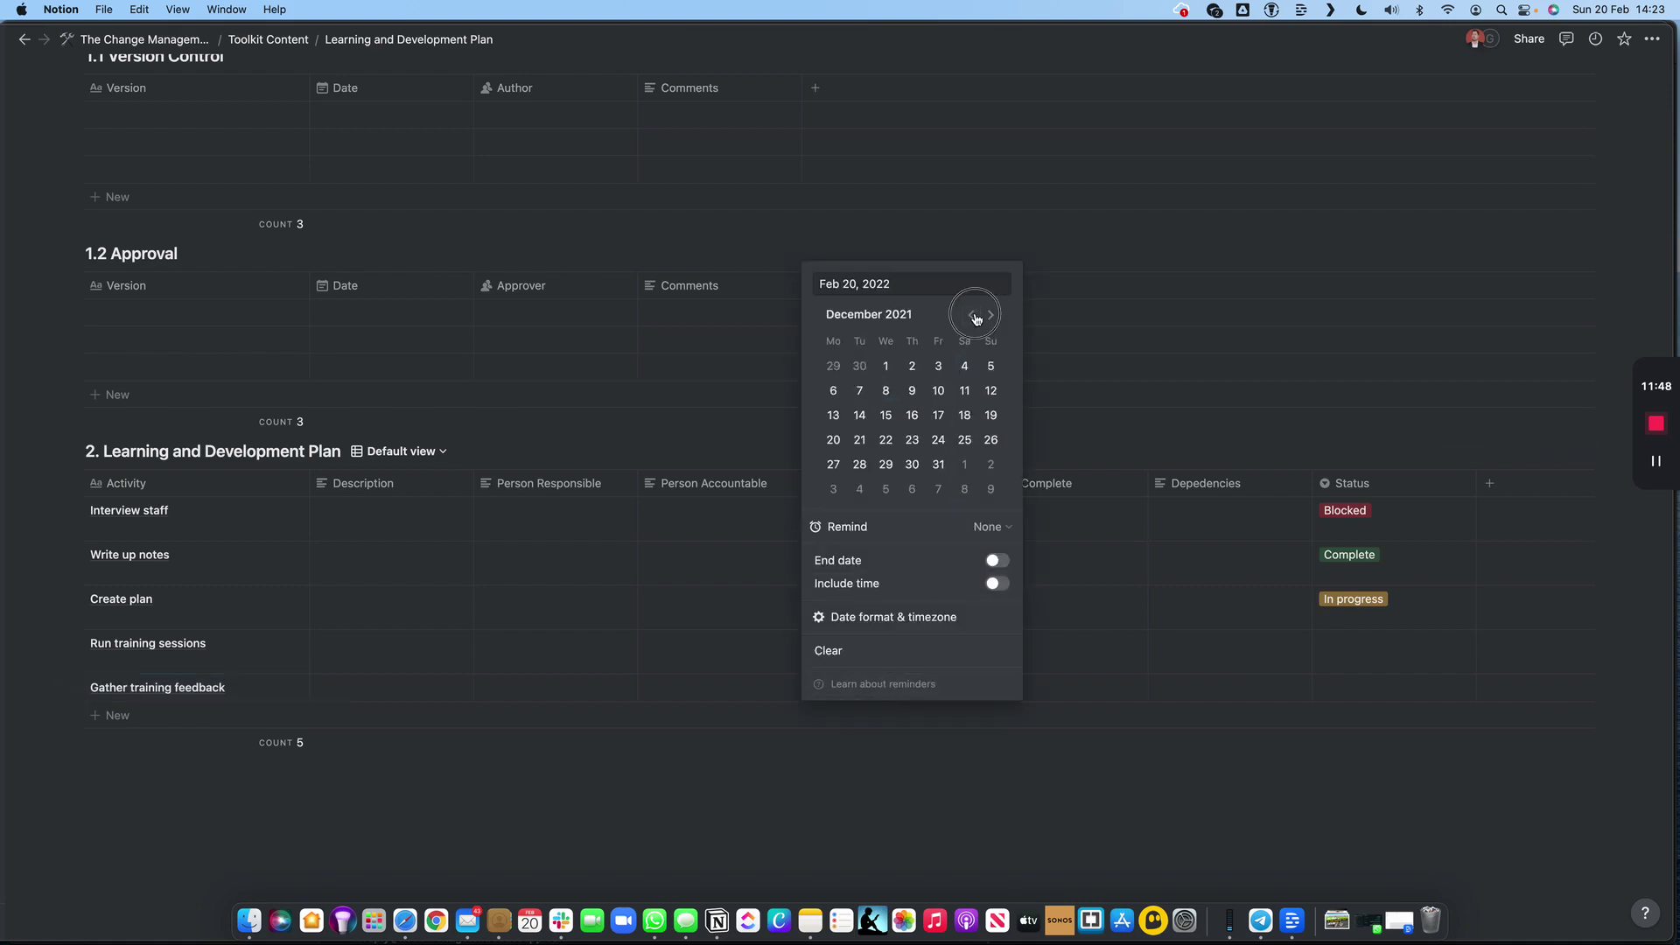
left_click(973, 315)
left_click(974, 316)
left_click(975, 315)
left_click(975, 316)
left_click(975, 316)
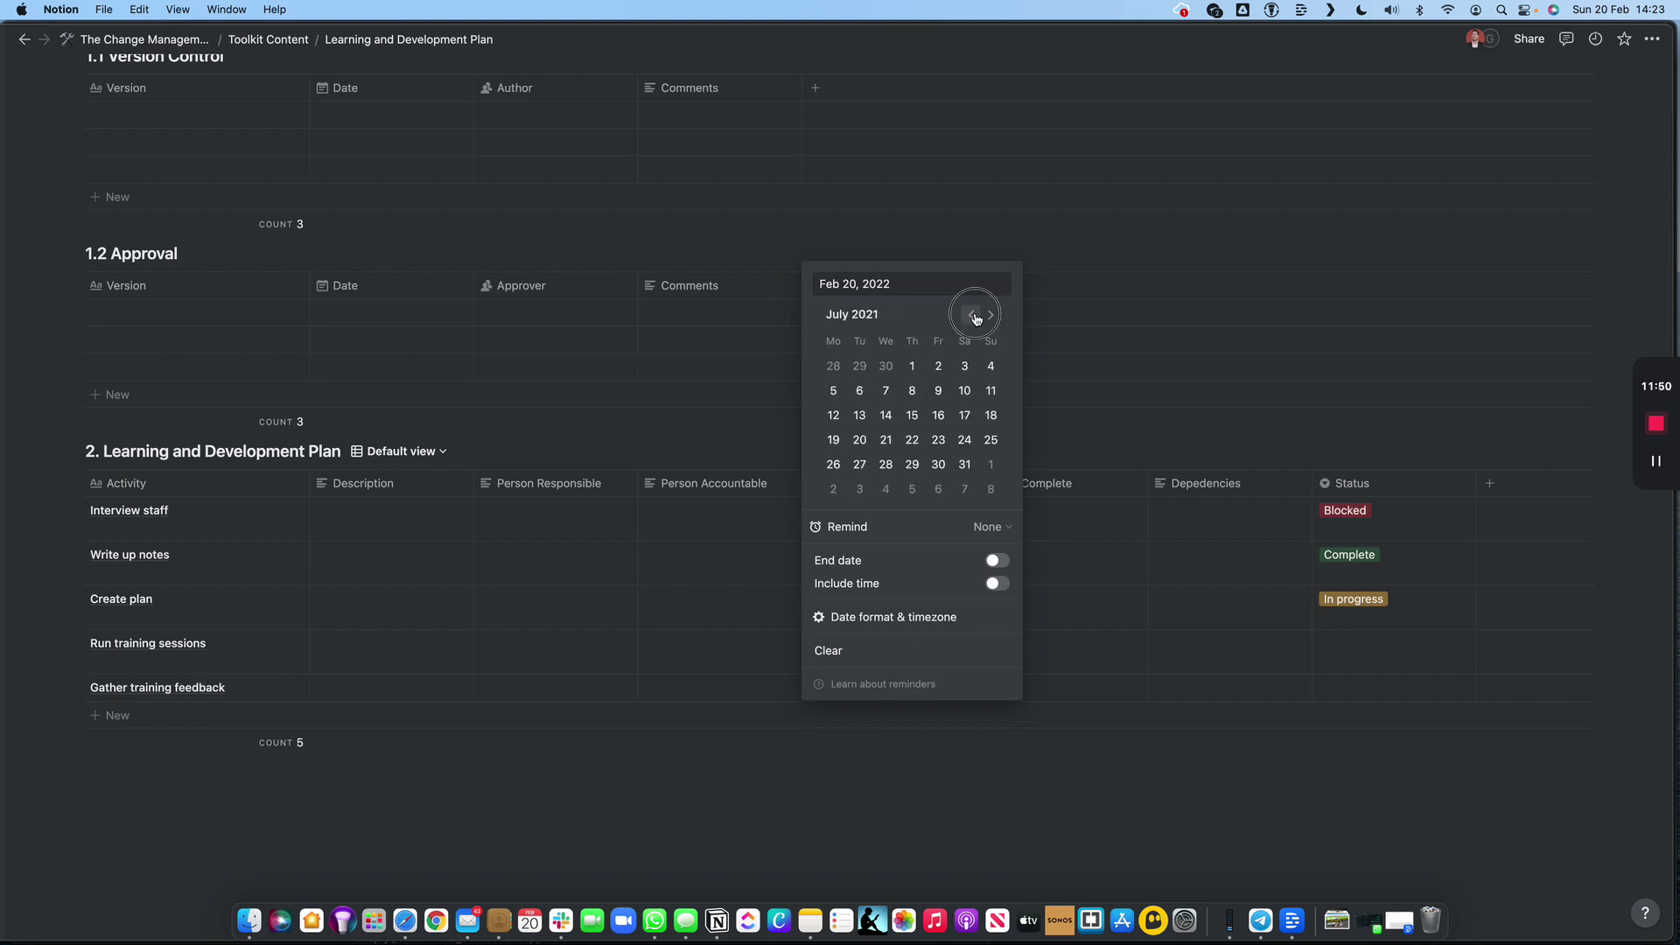
left_click(975, 316)
left_click(862, 394)
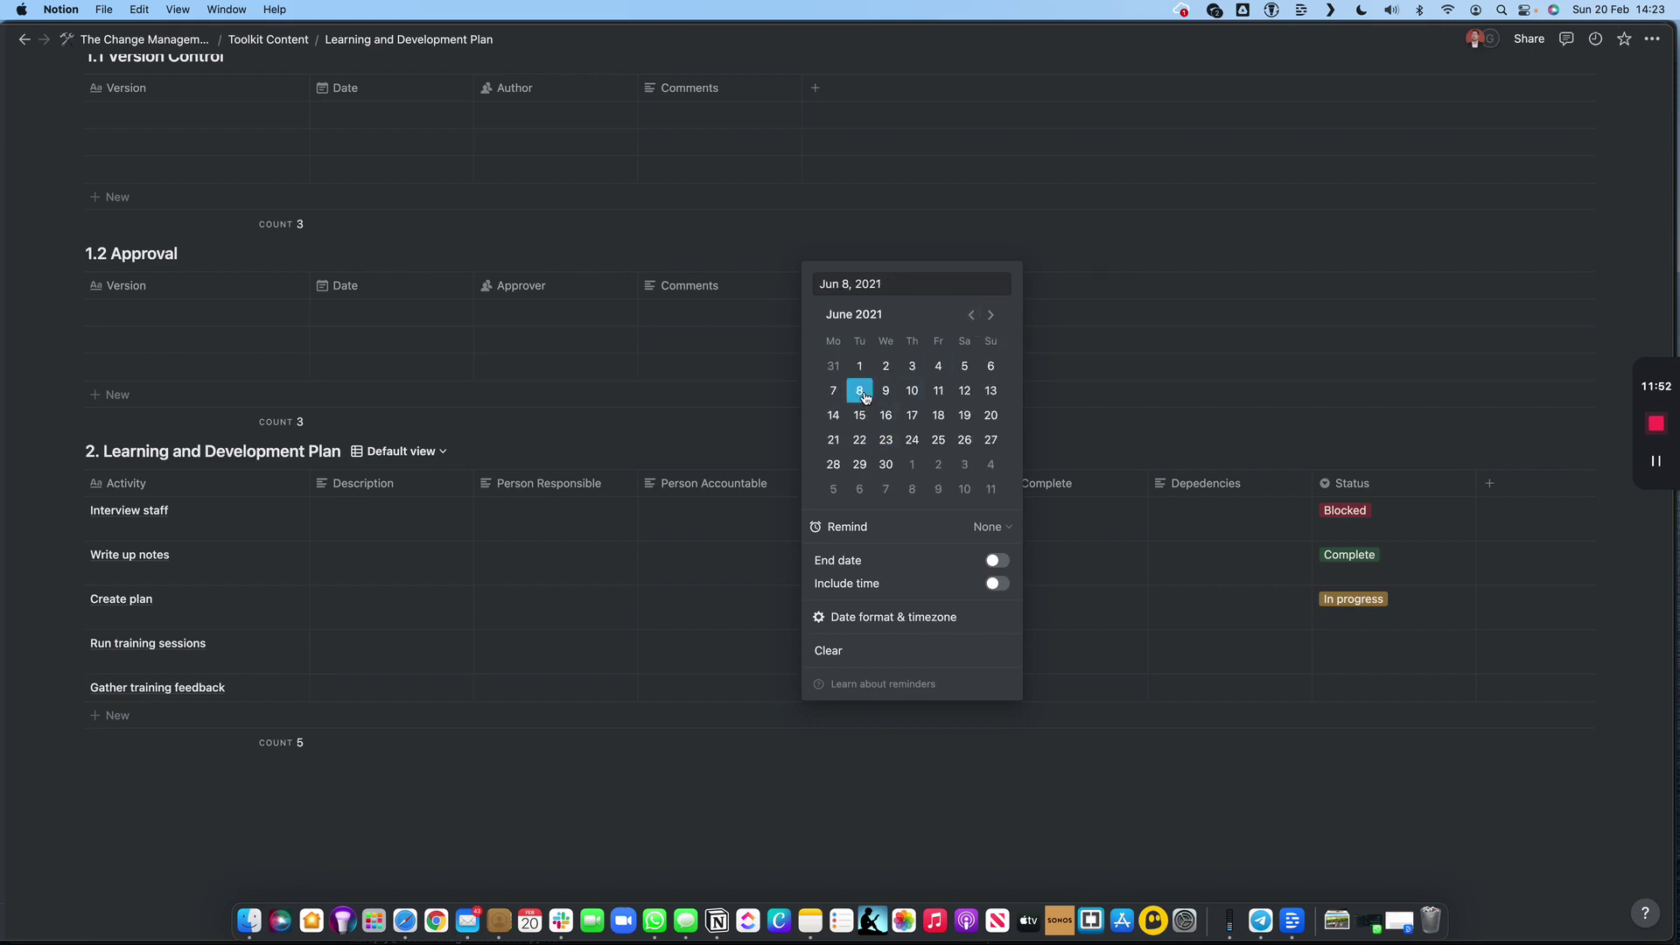
left_click(916, 441)
left_click(862, 392)
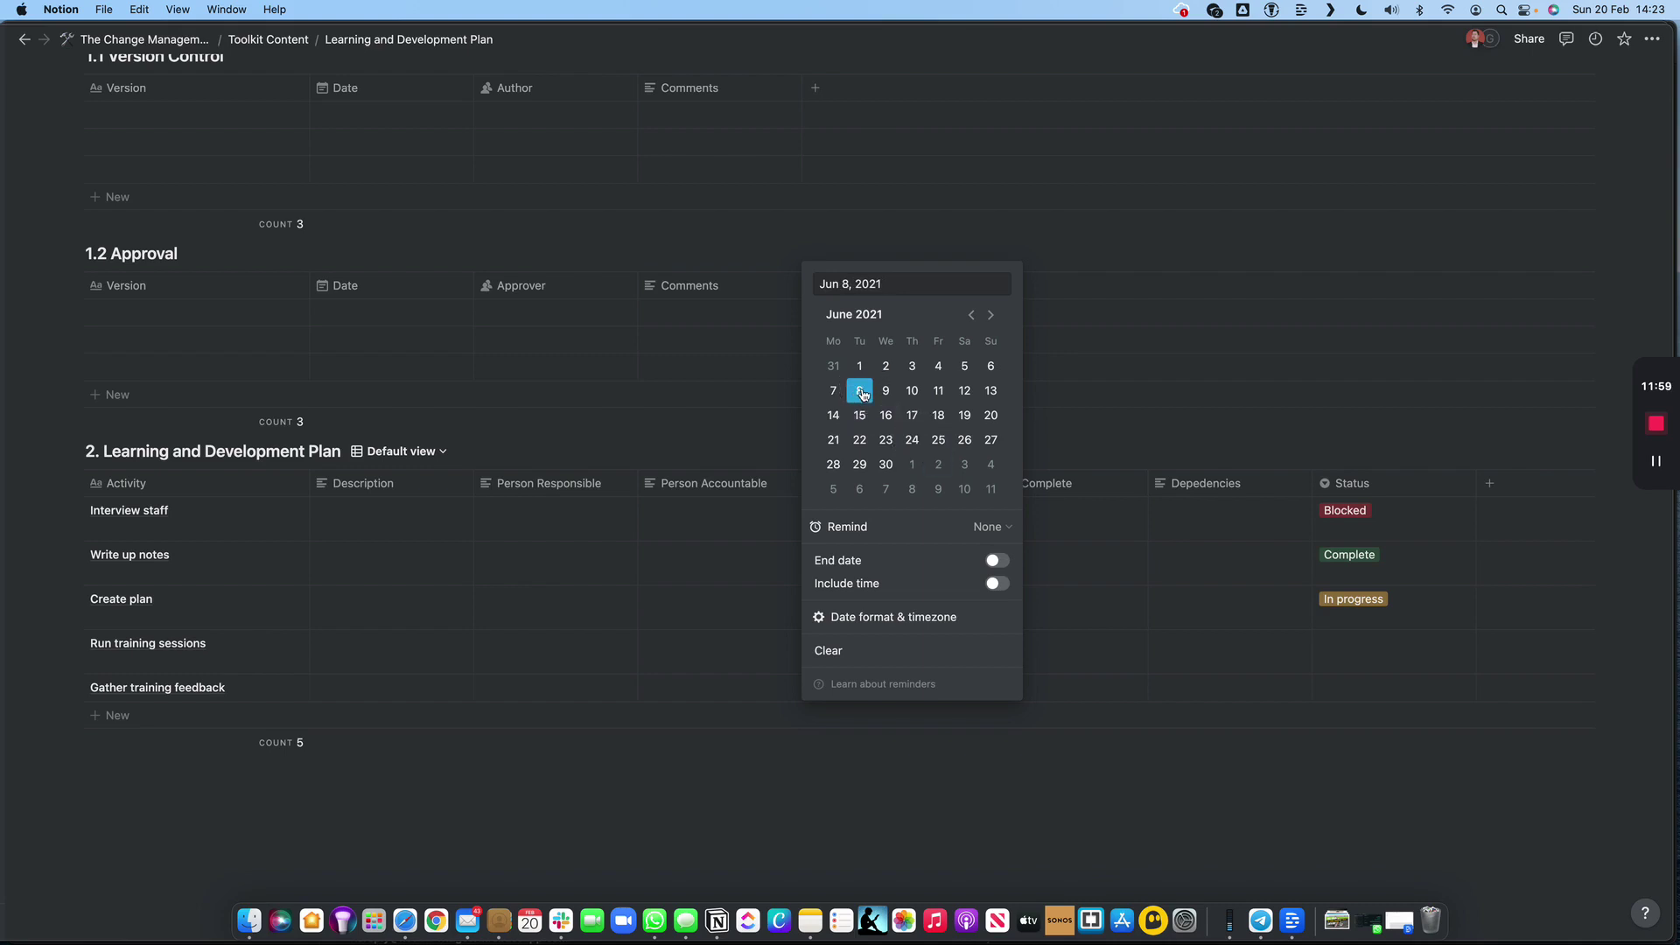
left_click(994, 561)
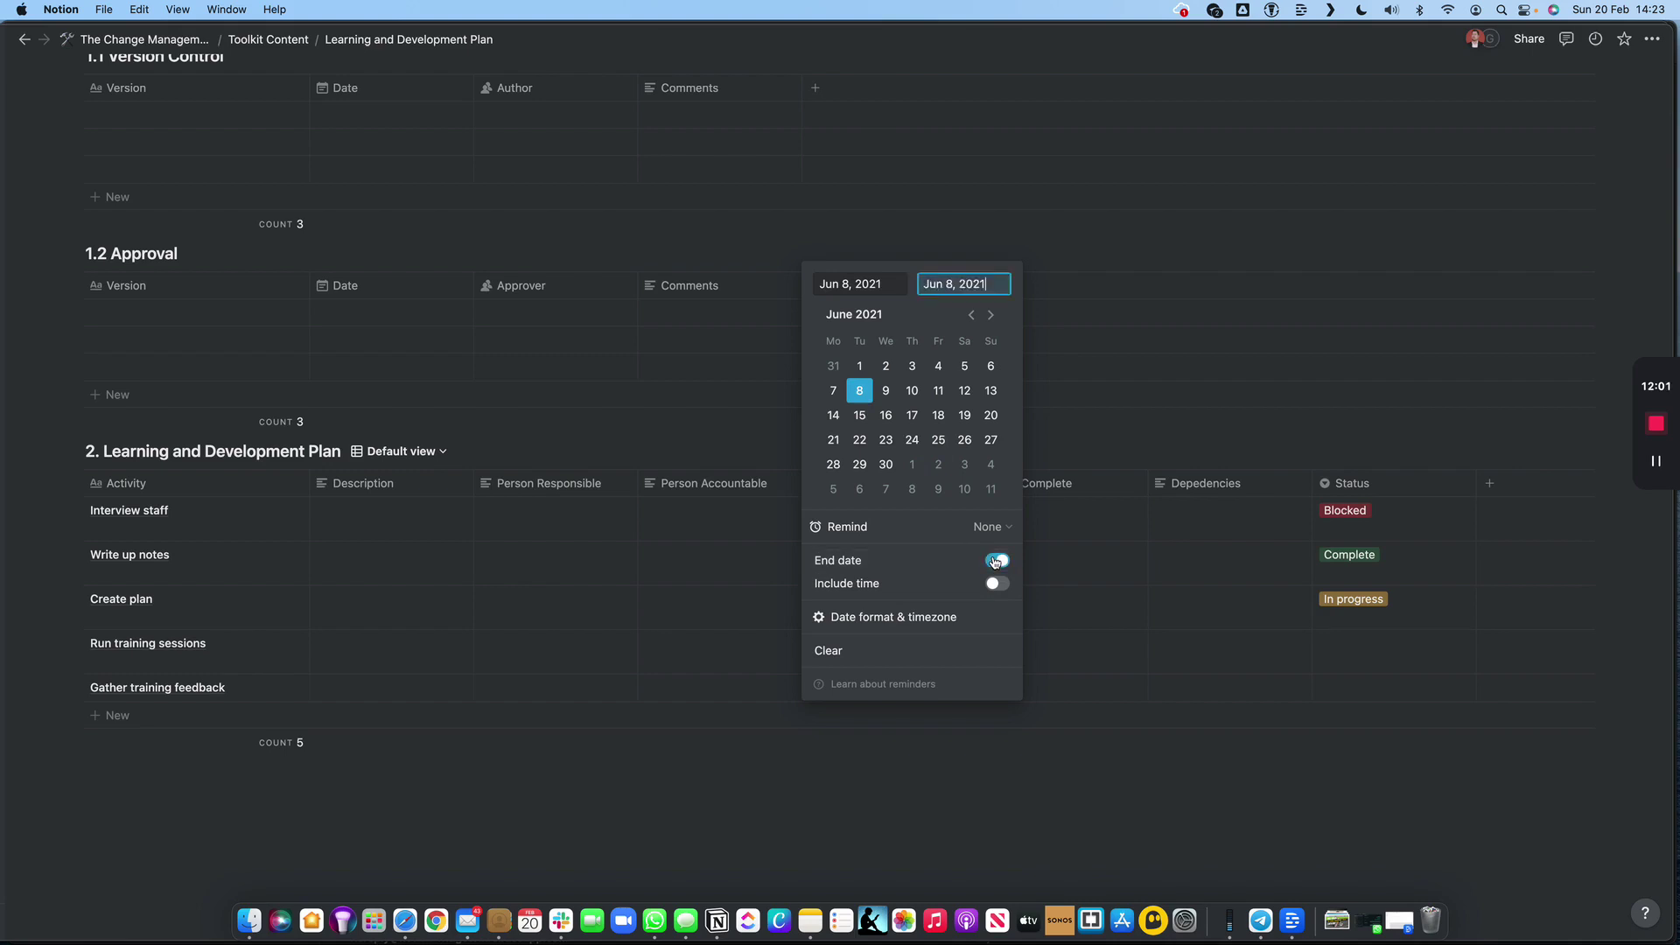
left_click(912, 440)
left_click(1110, 747)
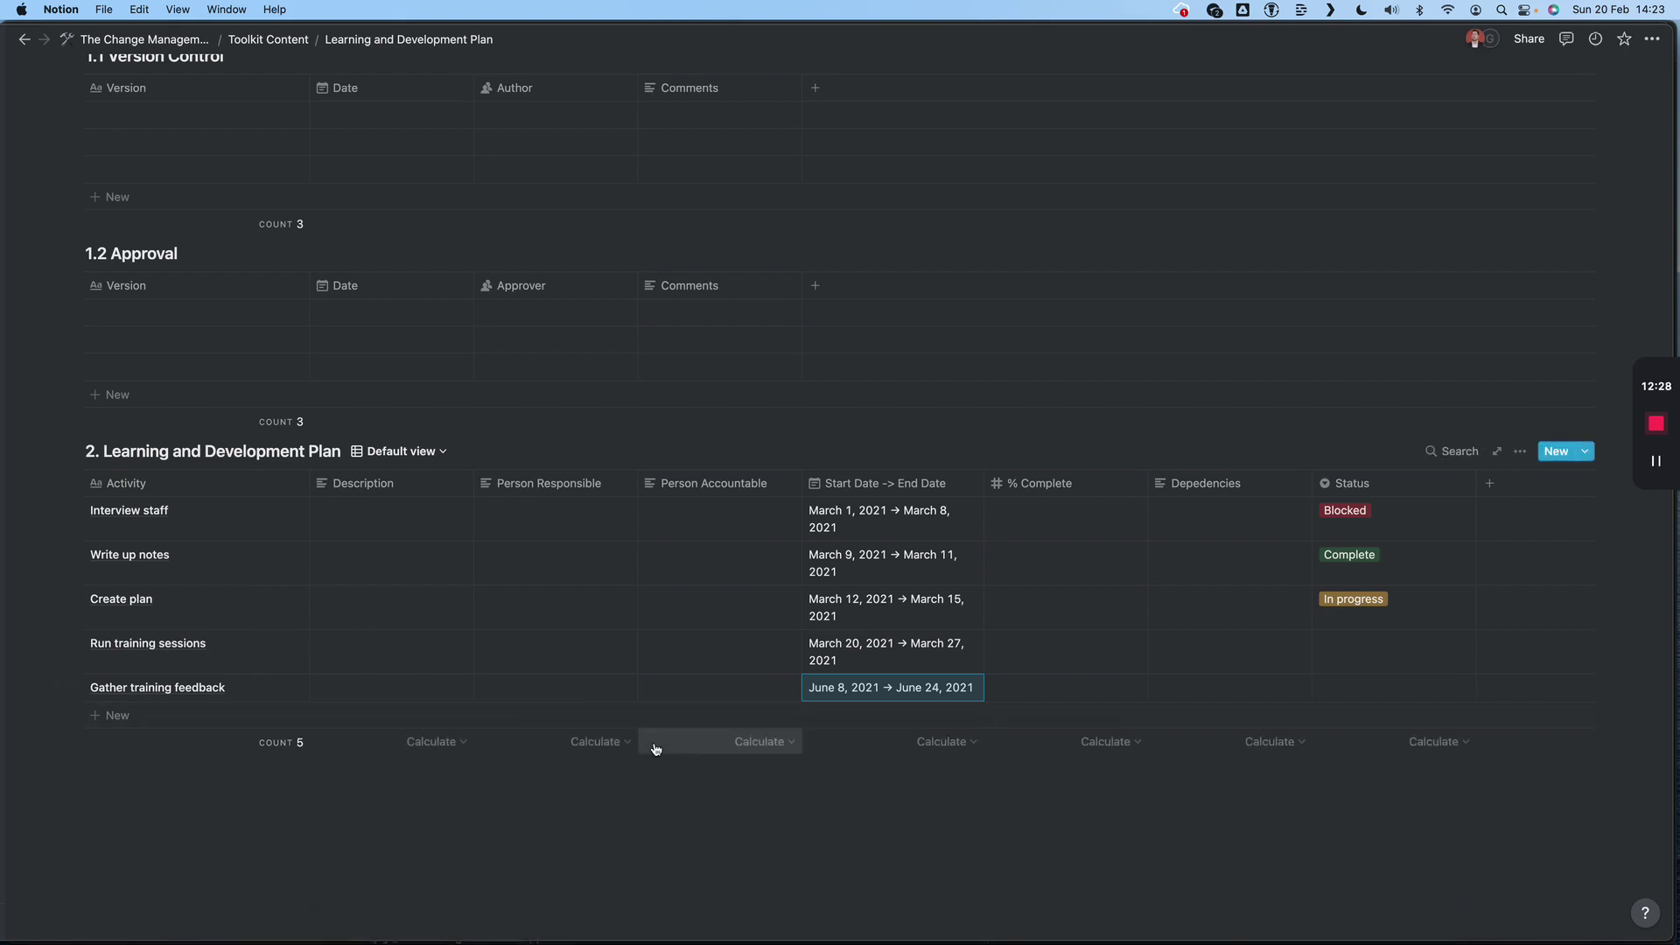
- Show the Learning and Development Plan in its Timeline view and look over the scheduled activities
left_click(442, 454)
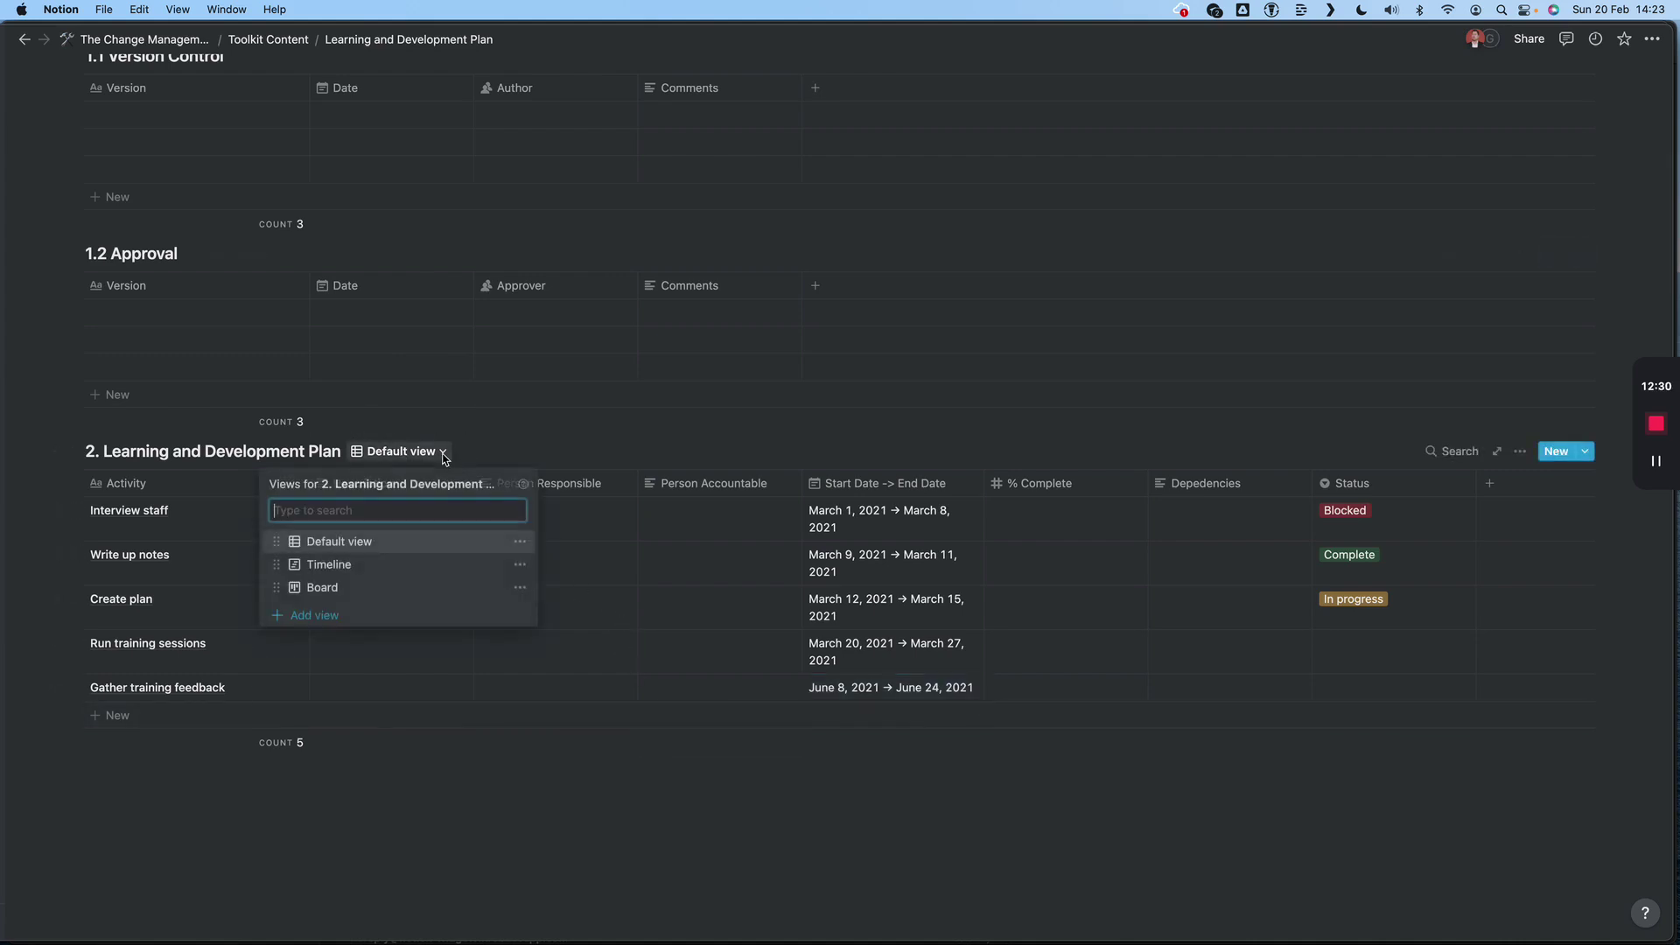
left_click(345, 565)
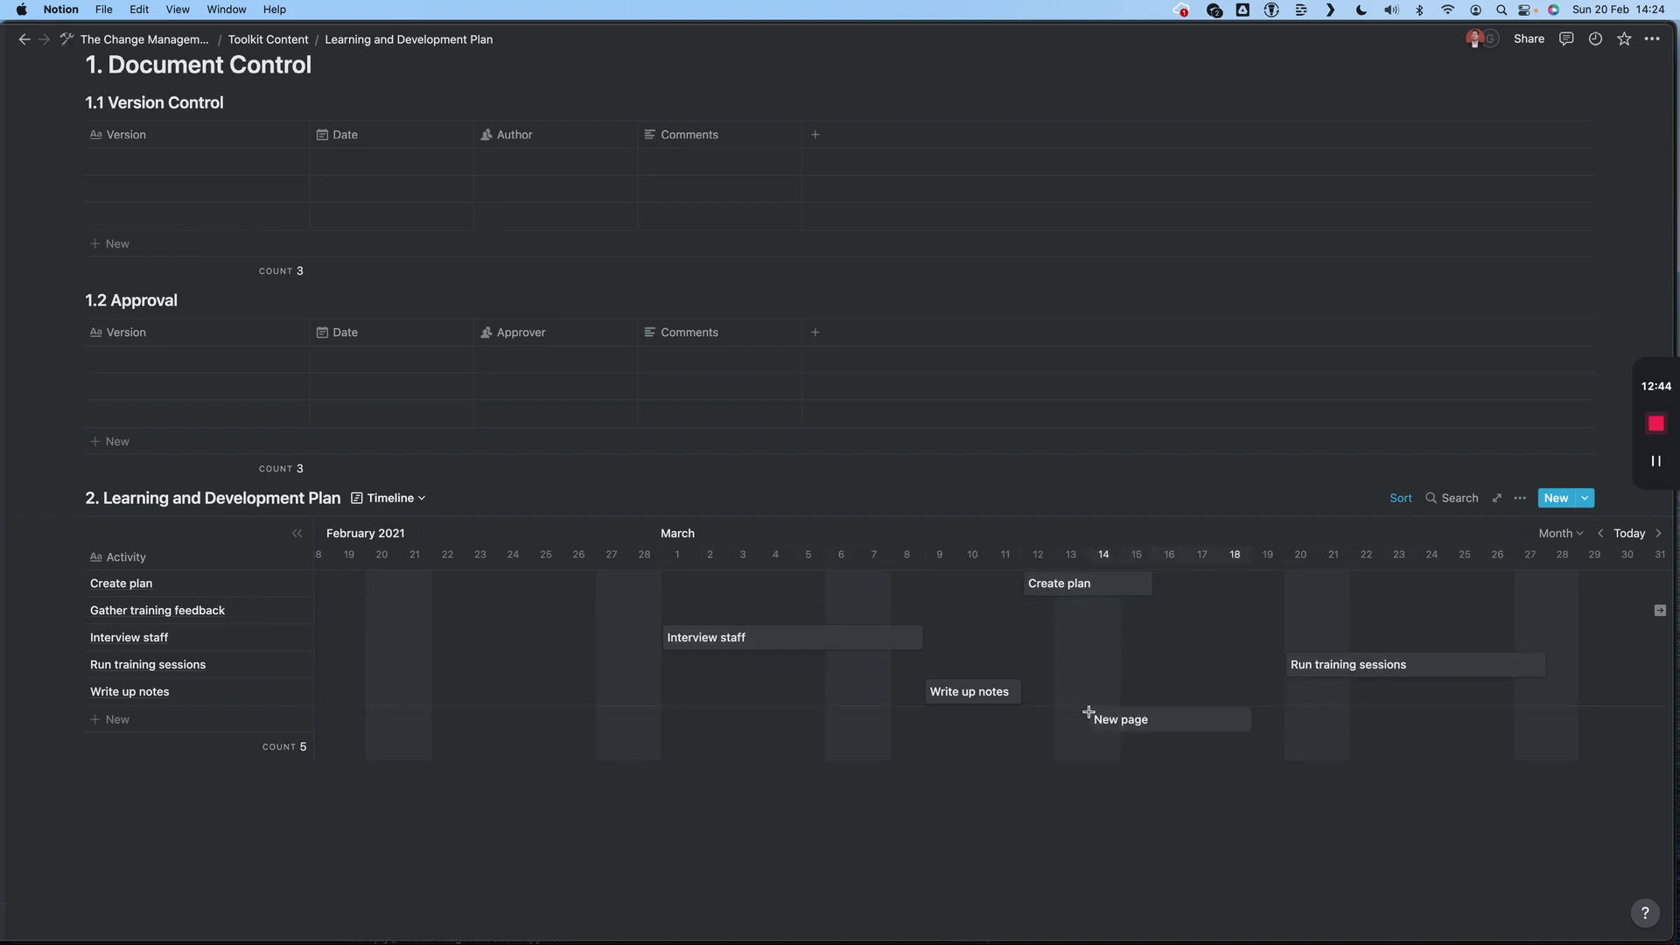
scroll(1090, 709, "down", 1)
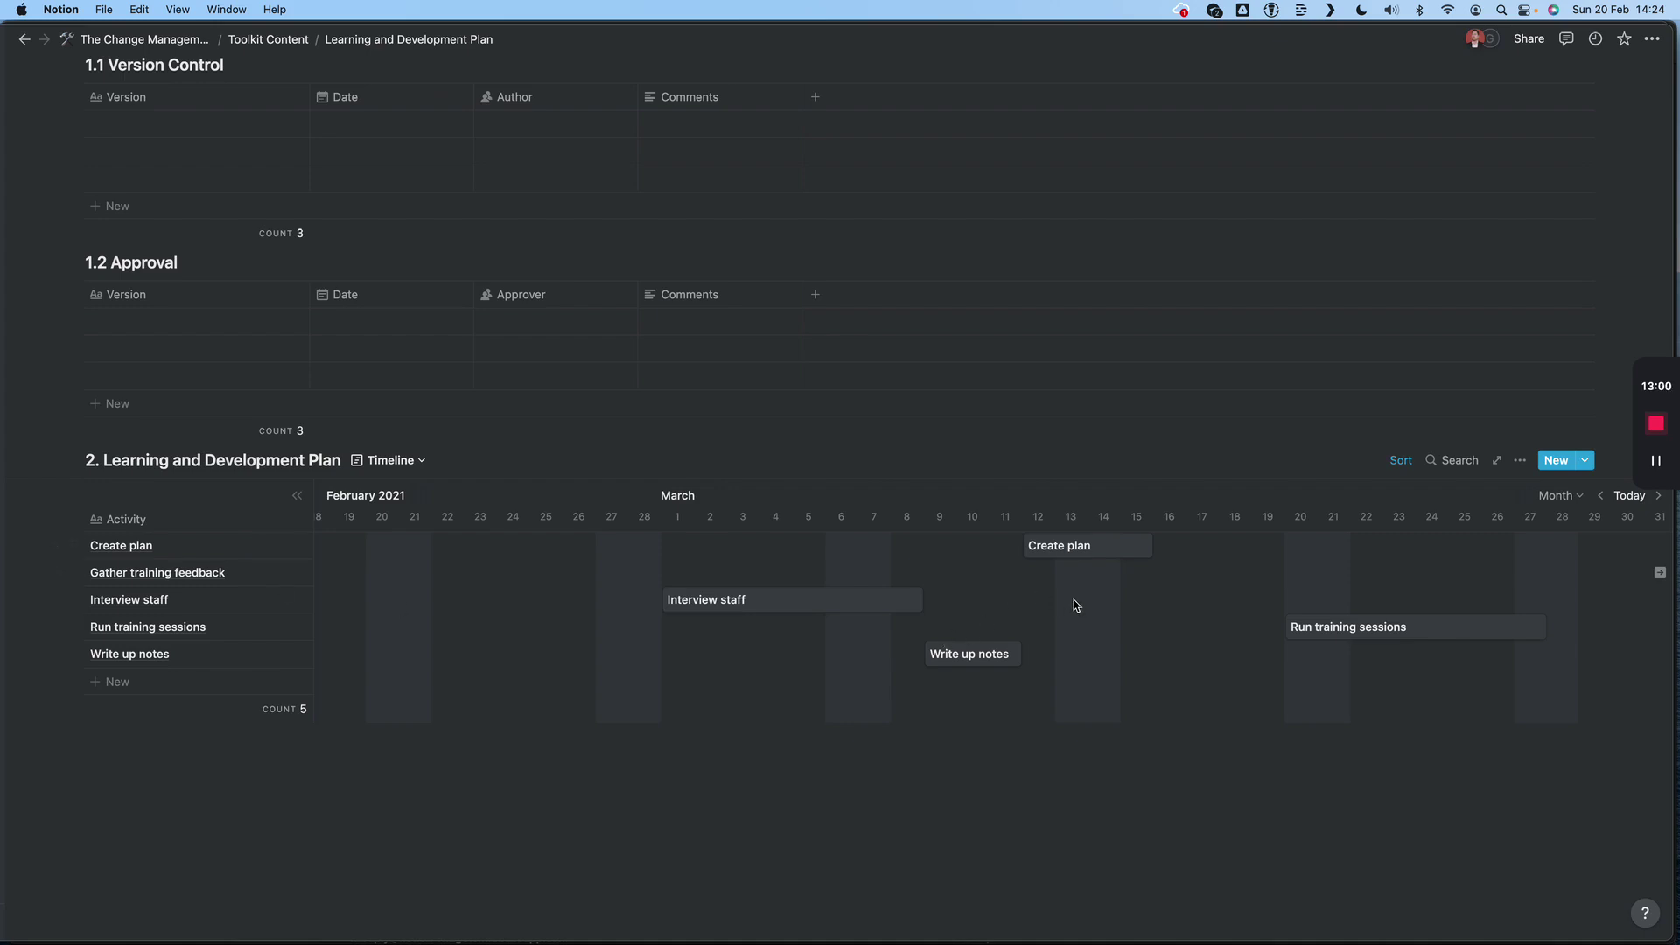
- Switch the Learning and Development Plan to its Board view and move the Interview staff card to In progress
left_click(421, 461)
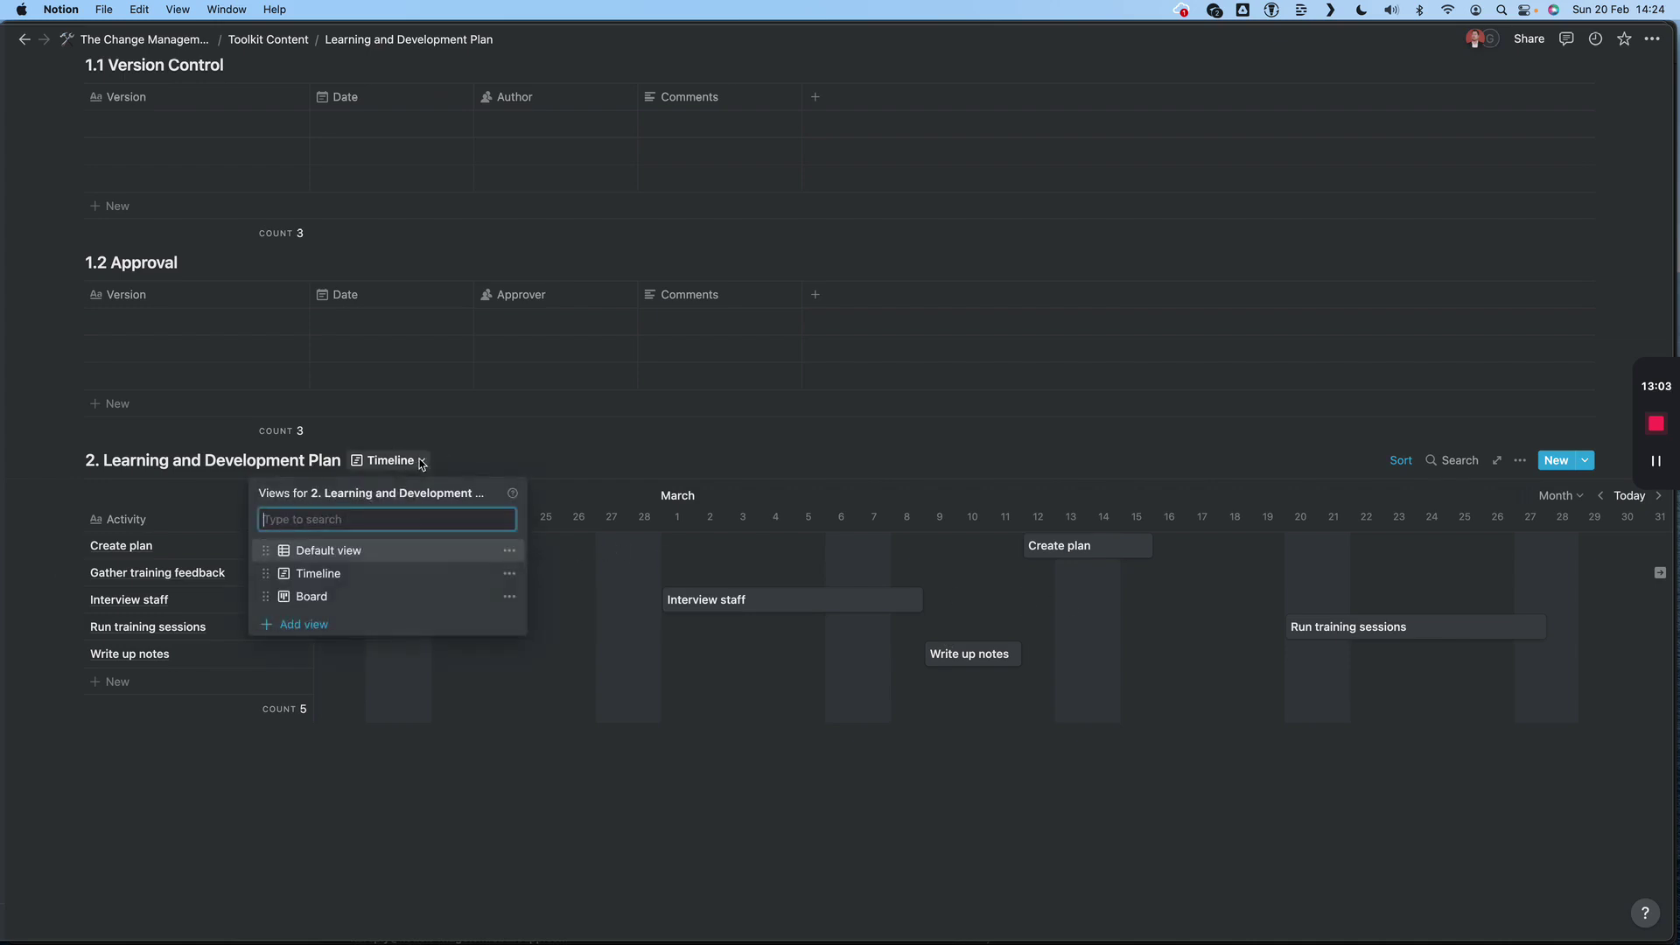
left_click(346, 599)
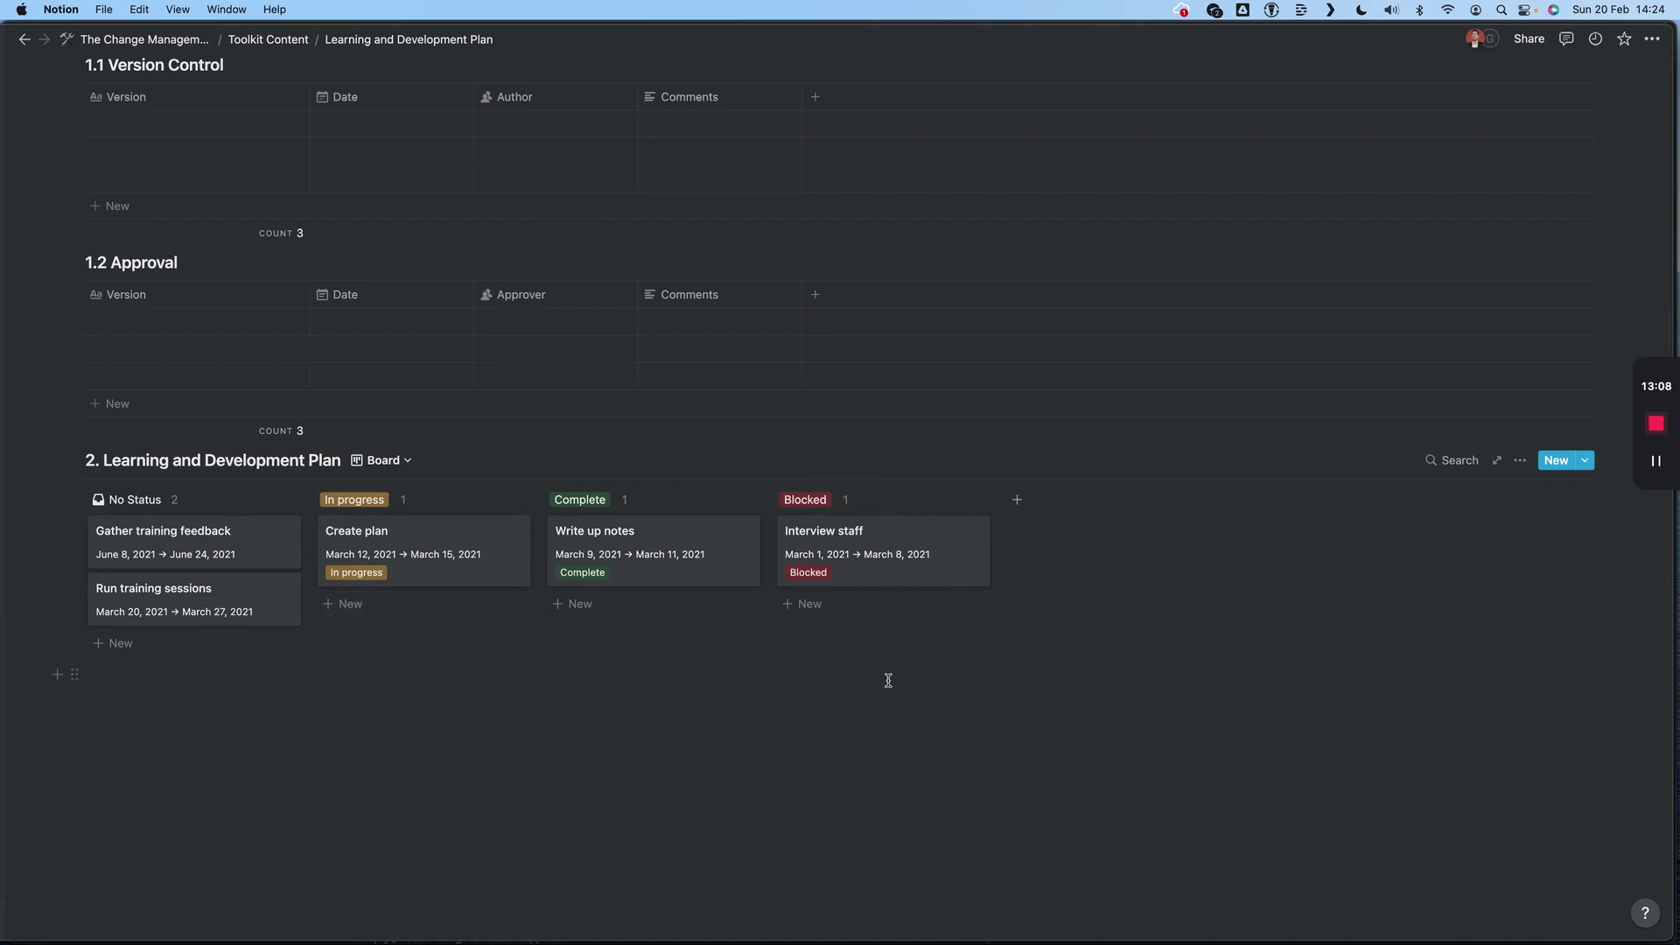
left_click_drag(923, 537, 441, 603)
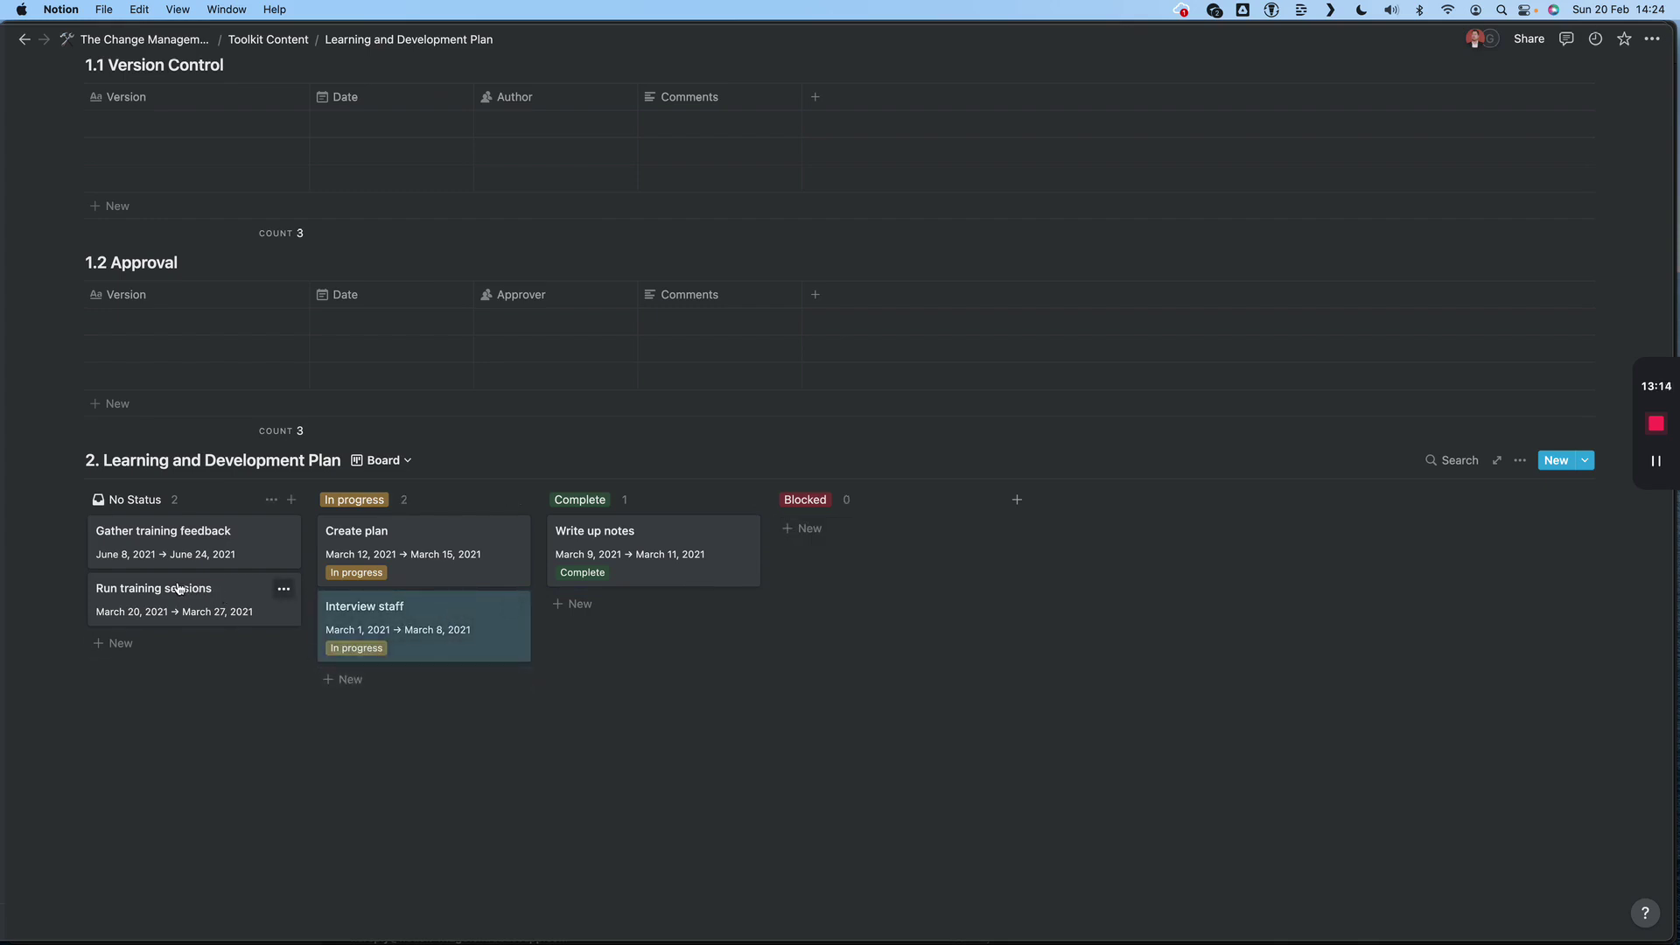
- Try to move the Run training sessions card to In progress, and undo the move
left_click_drag(177, 589, 415, 692)
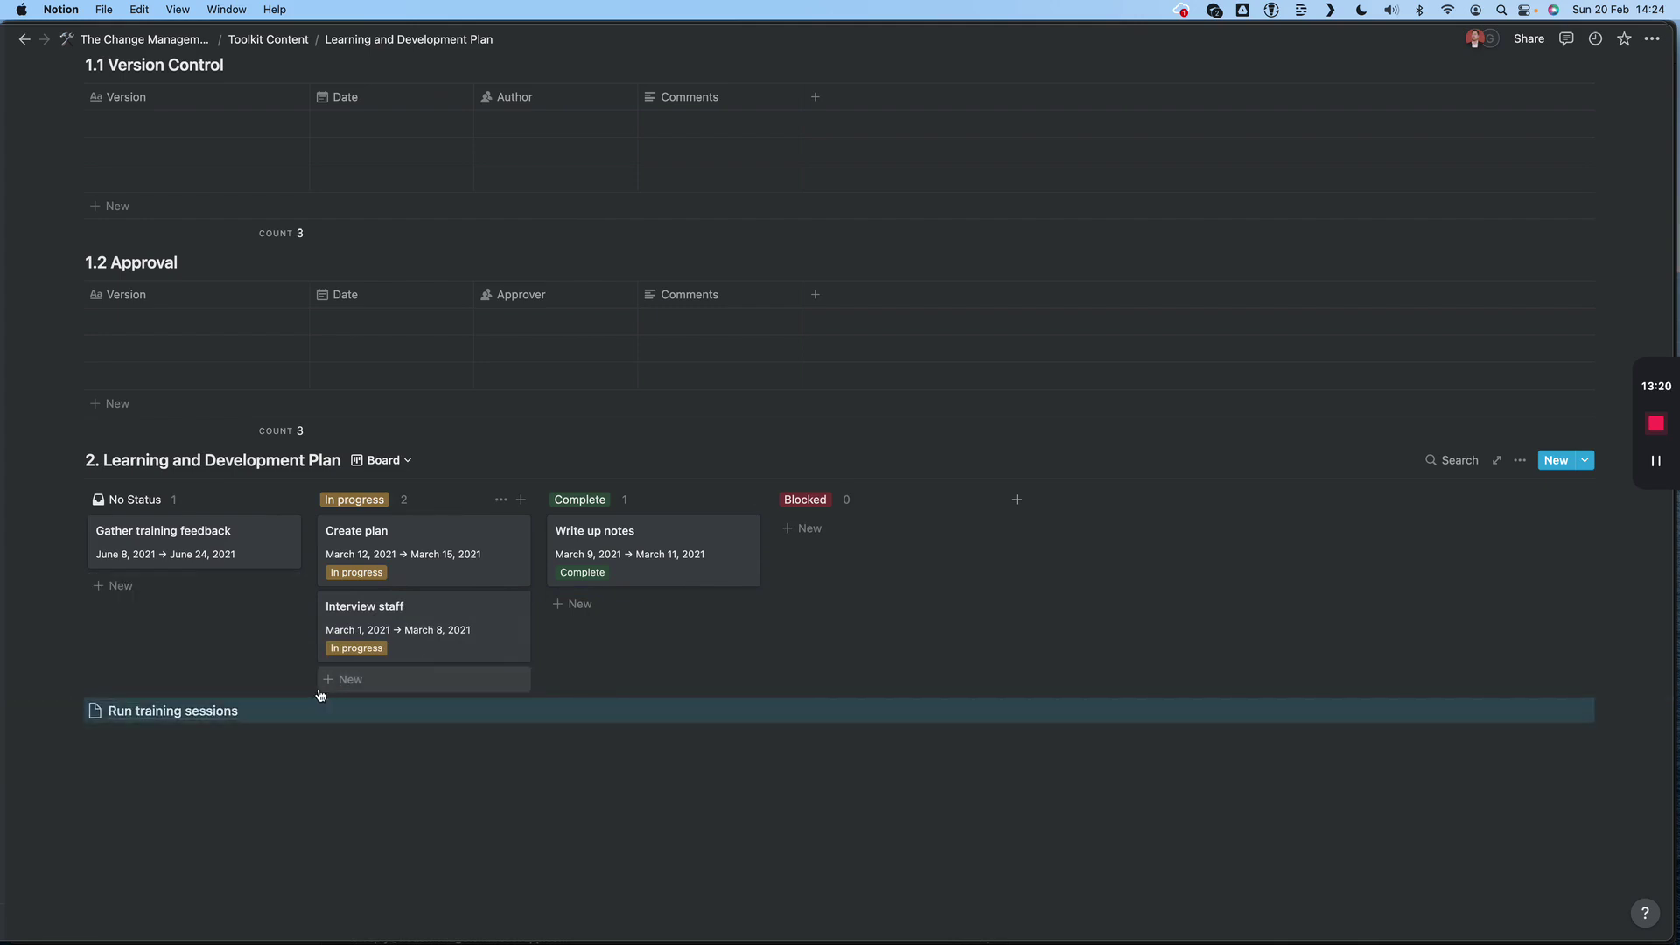
key("super+z")
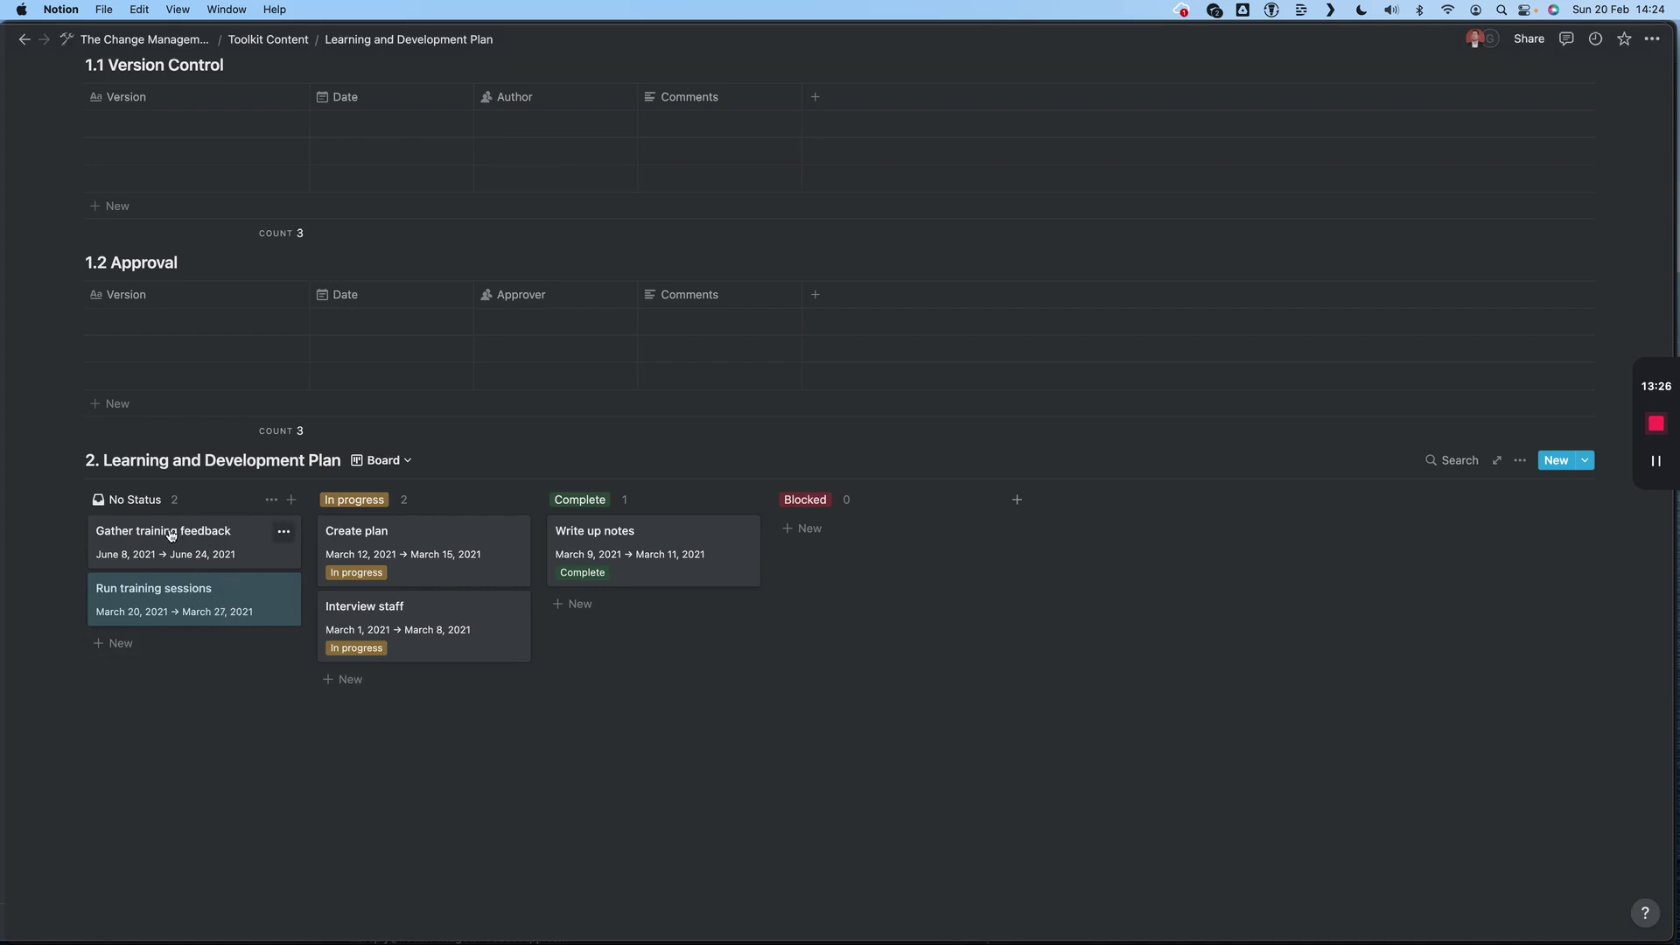
- Move the Gather training feedback card to Blocked and return the plan to its Default view
left_click_drag(170, 535, 873, 531)
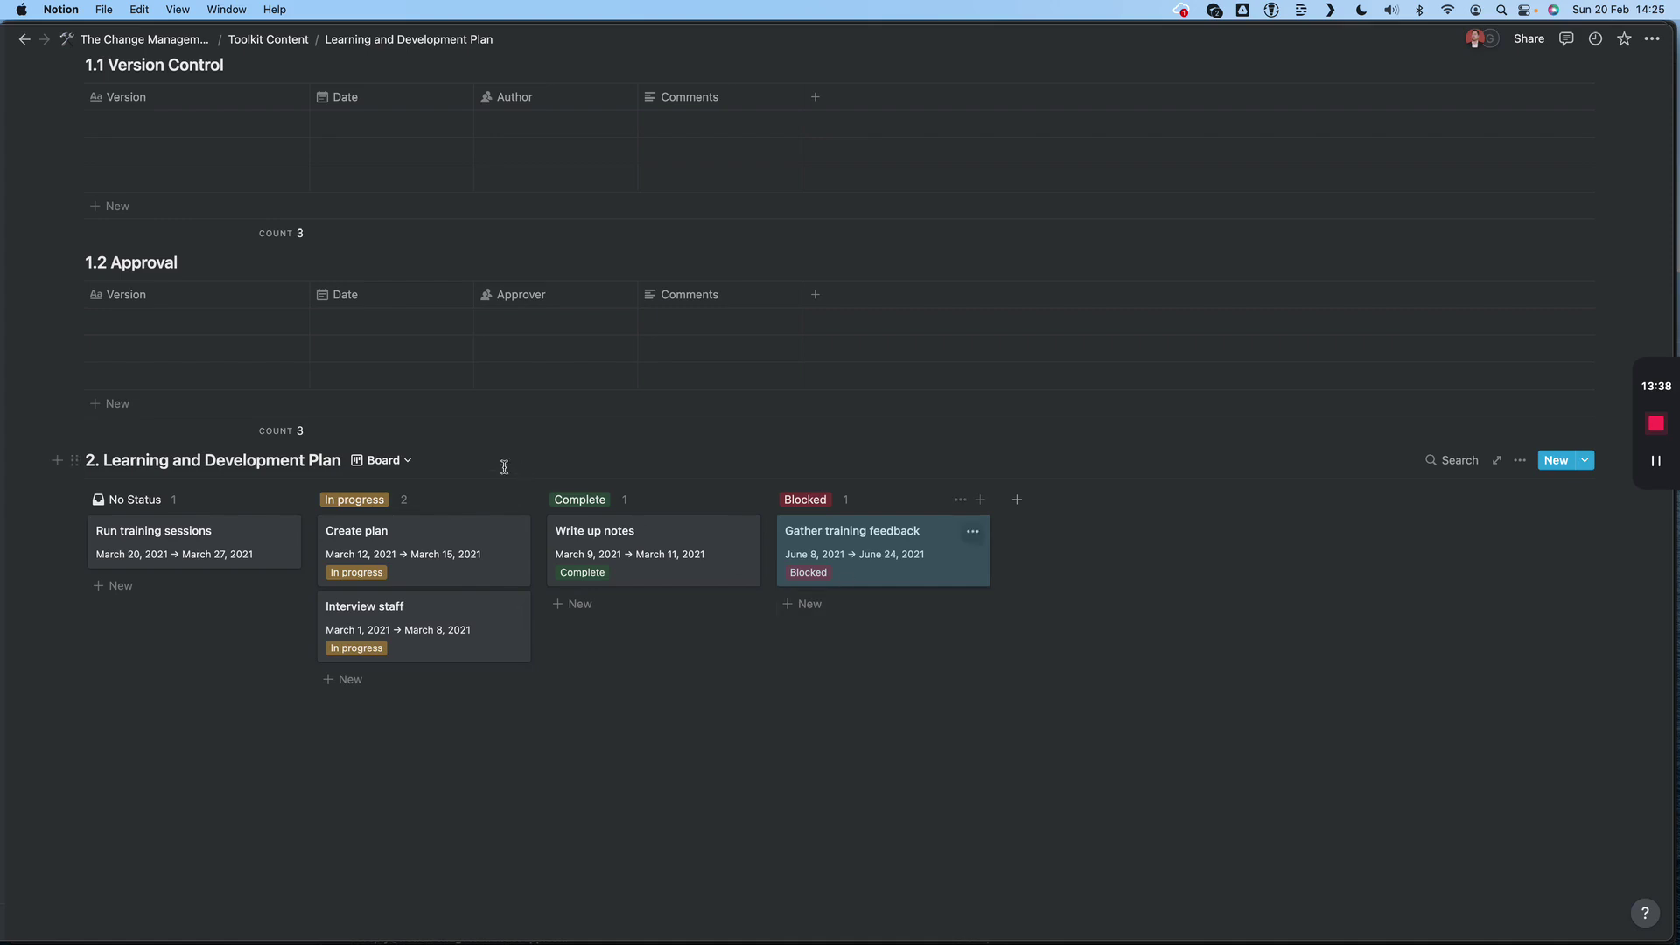
left_click(385, 462)
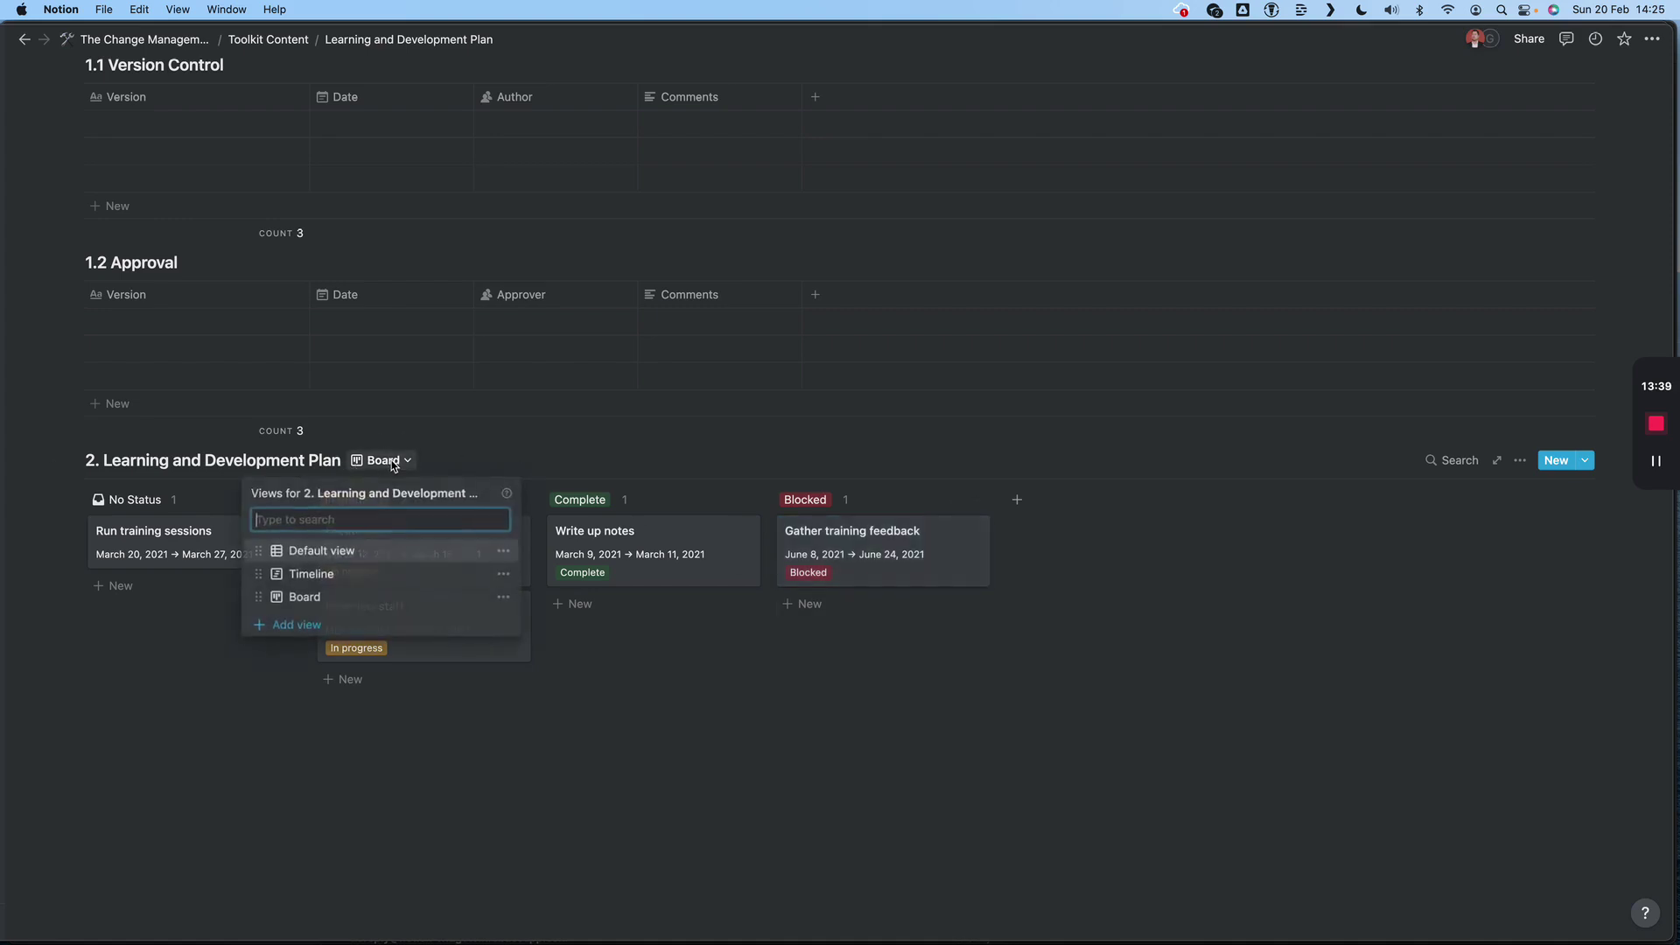
left_click(322, 554)
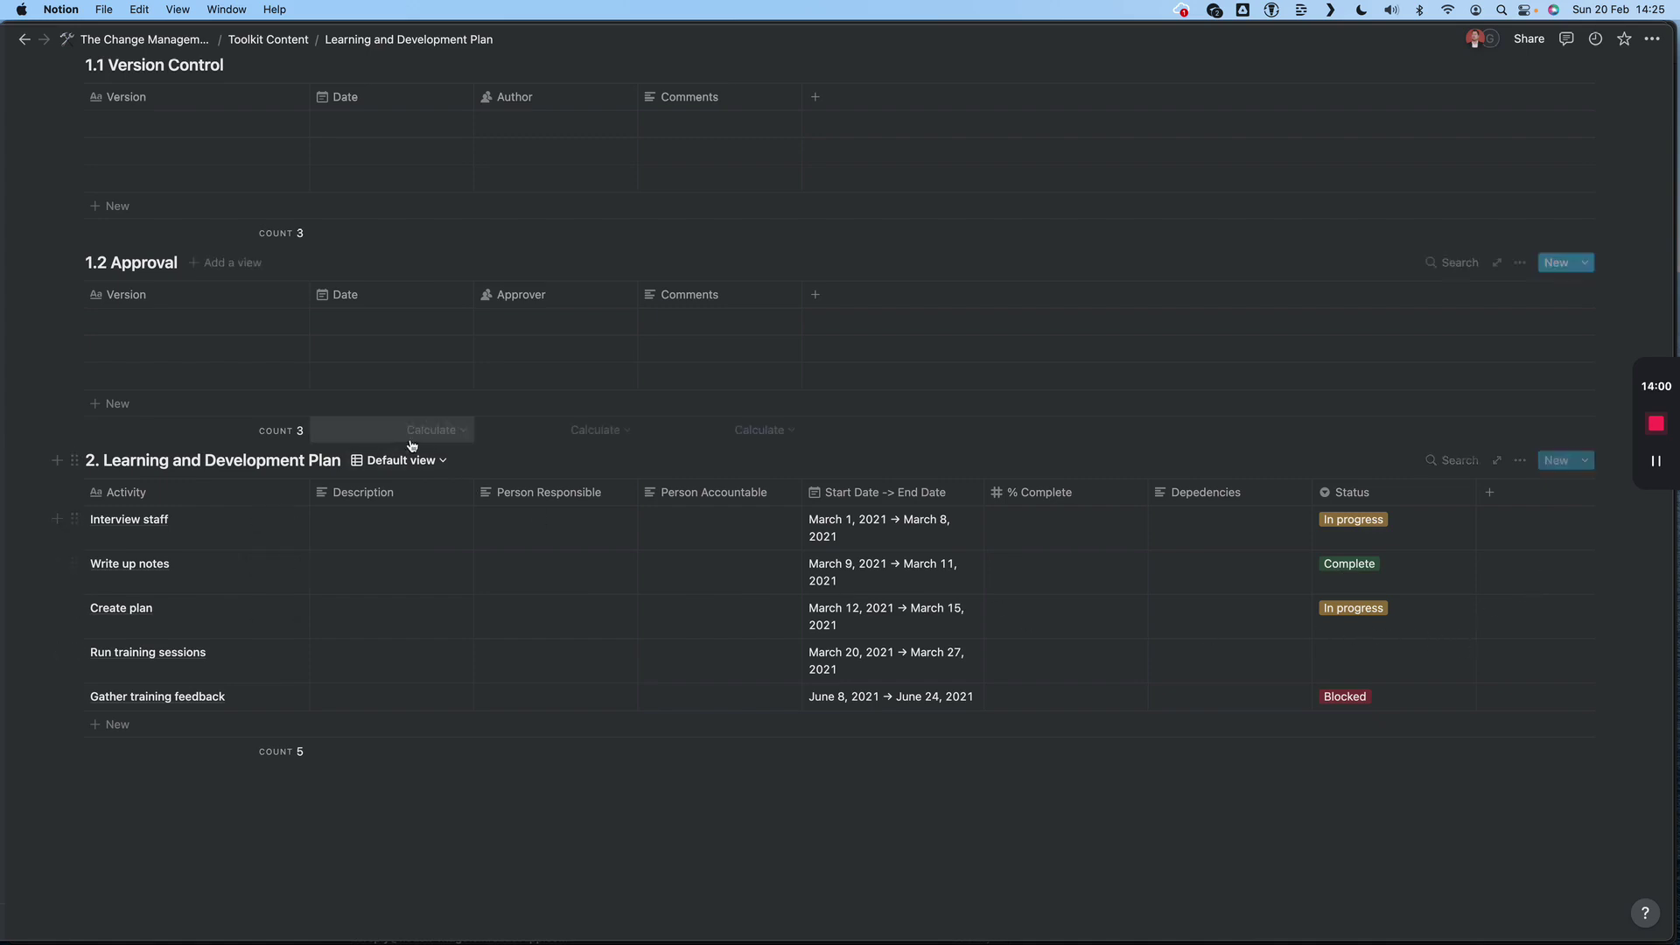
- Switch the plan to its Timeline view and reschedule Write up notes to March 15–17, 2021
left_click(443, 462)
left_click(325, 574)
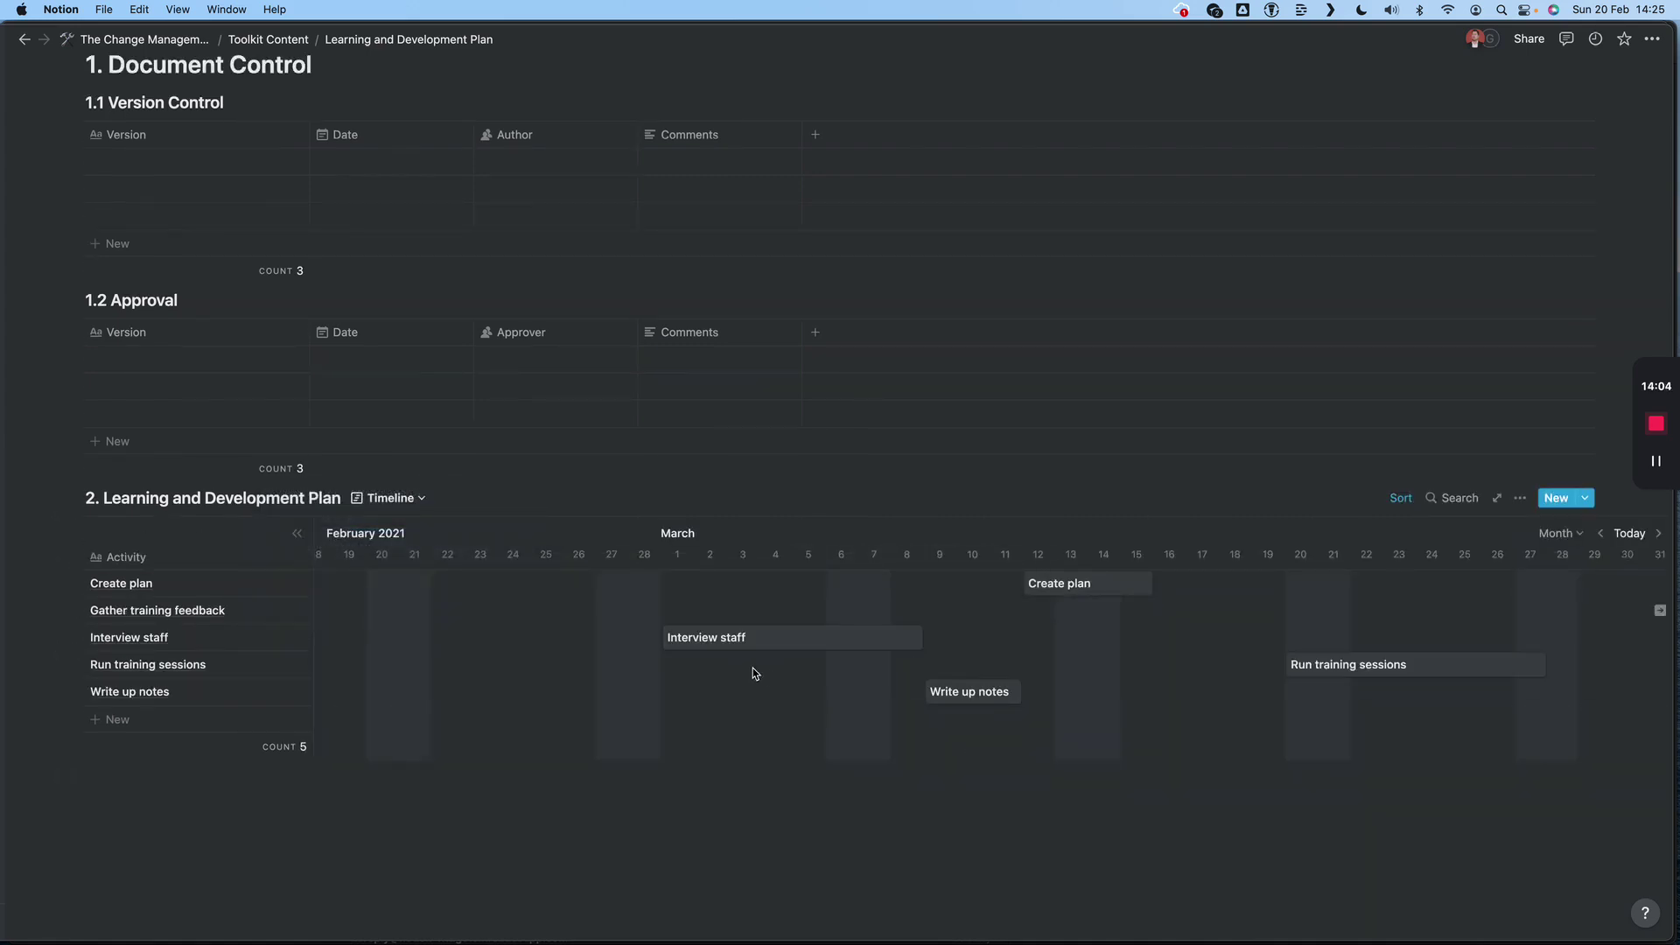
left_click(963, 694)
left_click_drag(963, 694, 1165, 694)
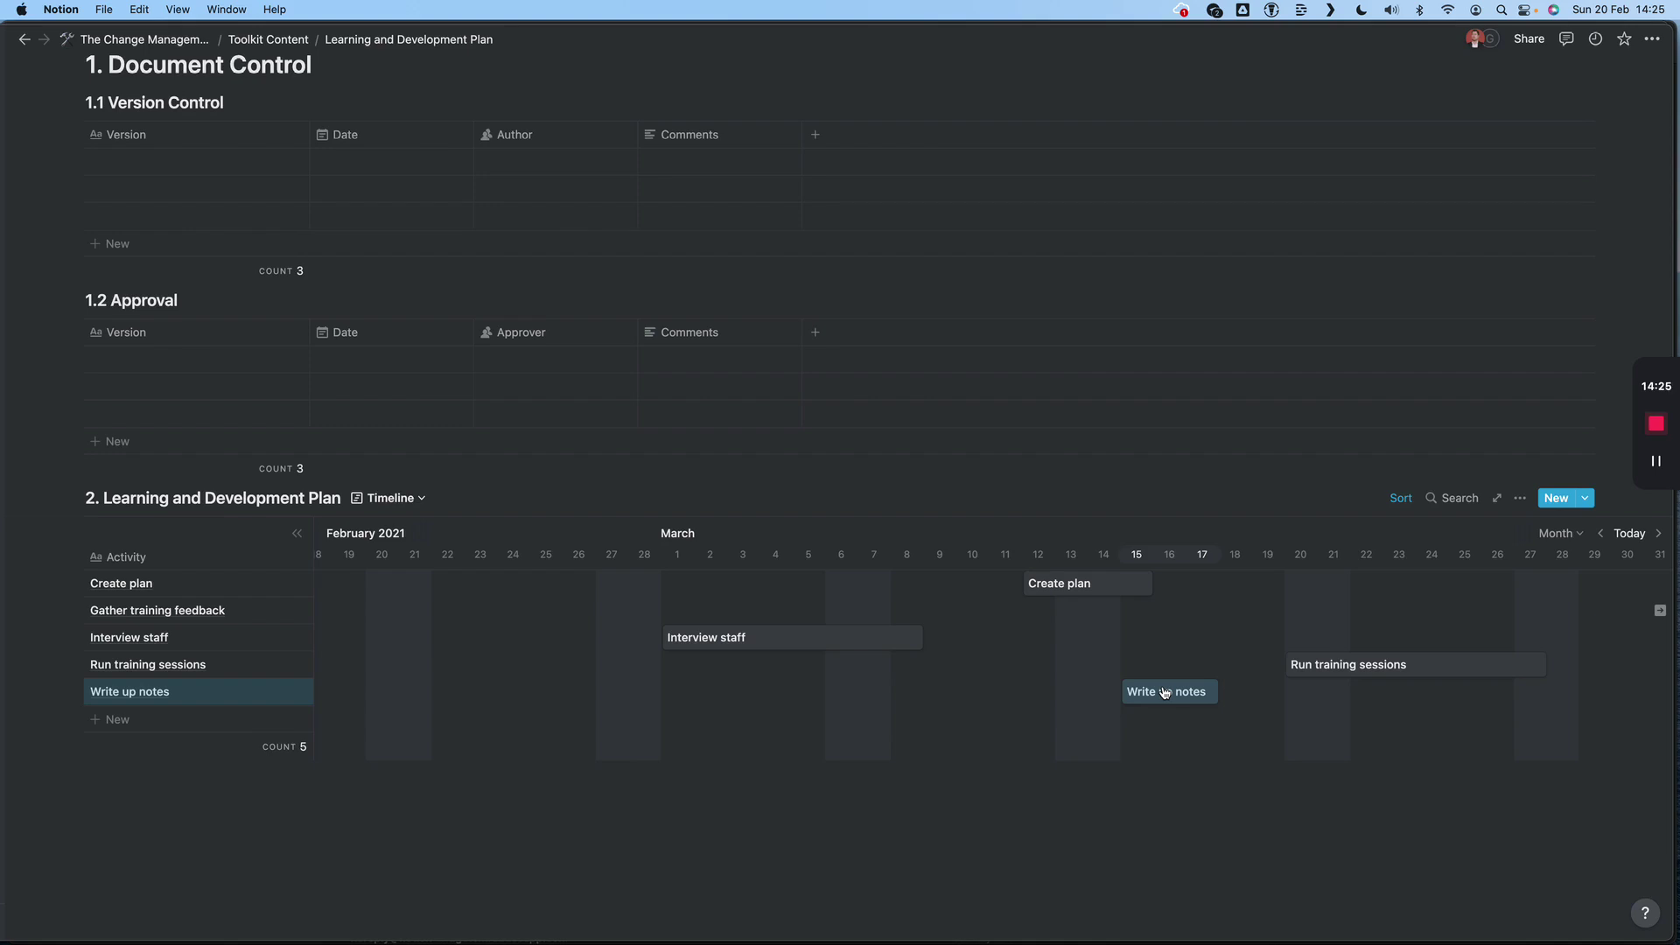
- Go back through Toolkit Content to The Change Management Toolkit main page and open Other Resources
scroll(1165, 693, "up", 2)
scroll(1163, 692, "up", 10)
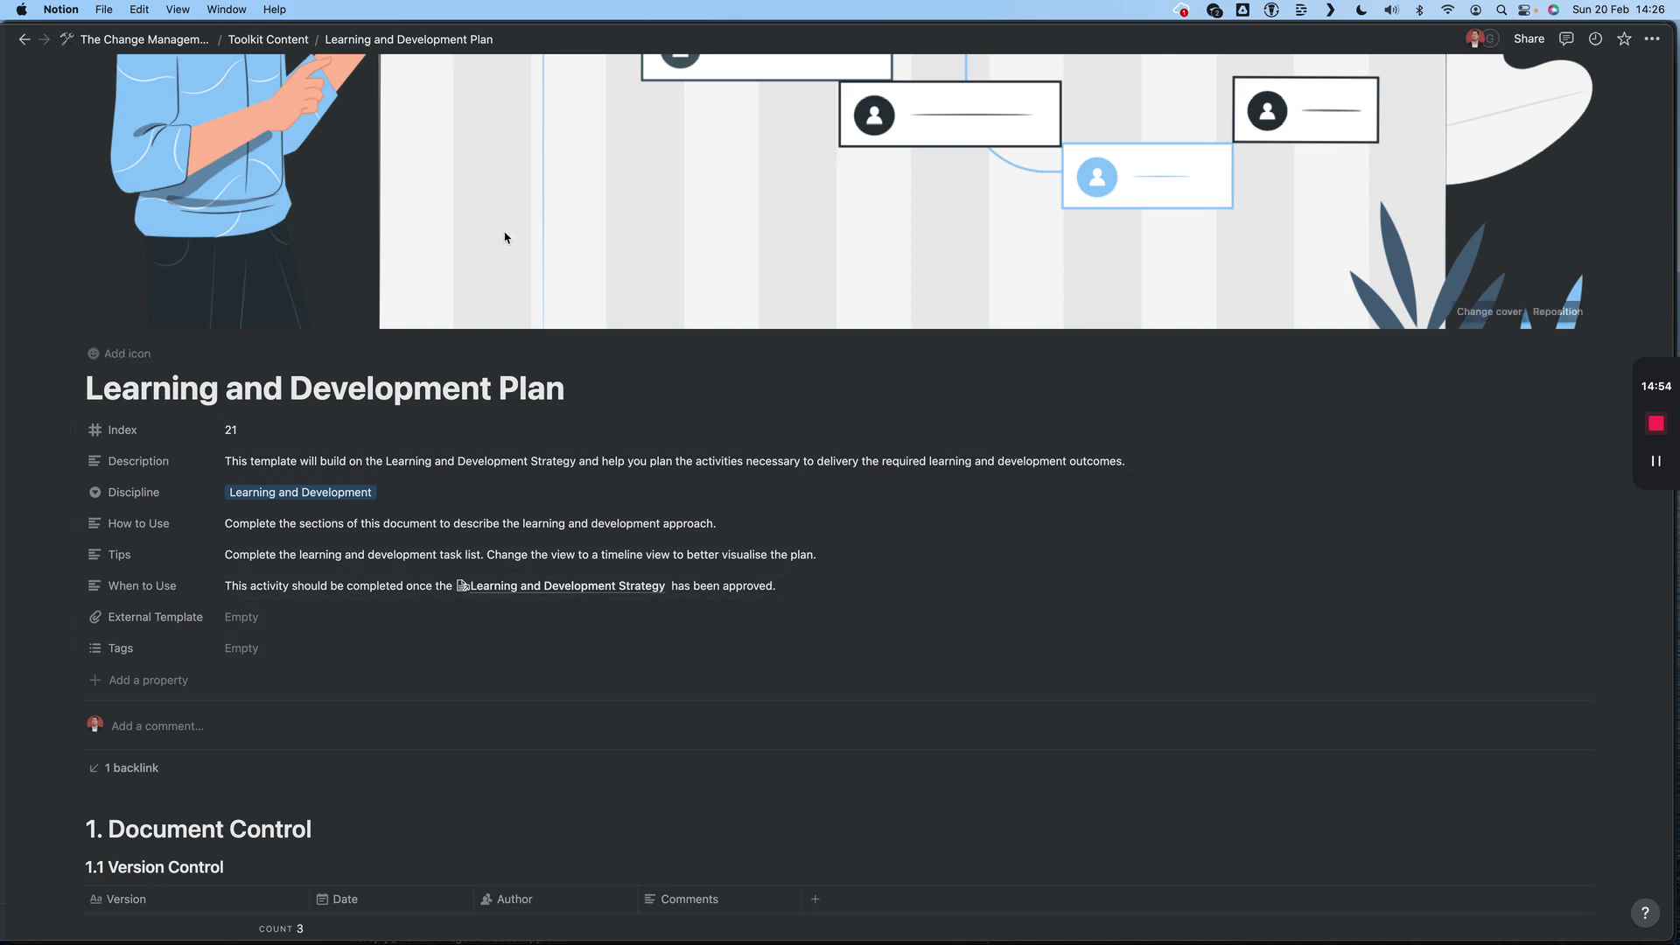
left_click(261, 40)
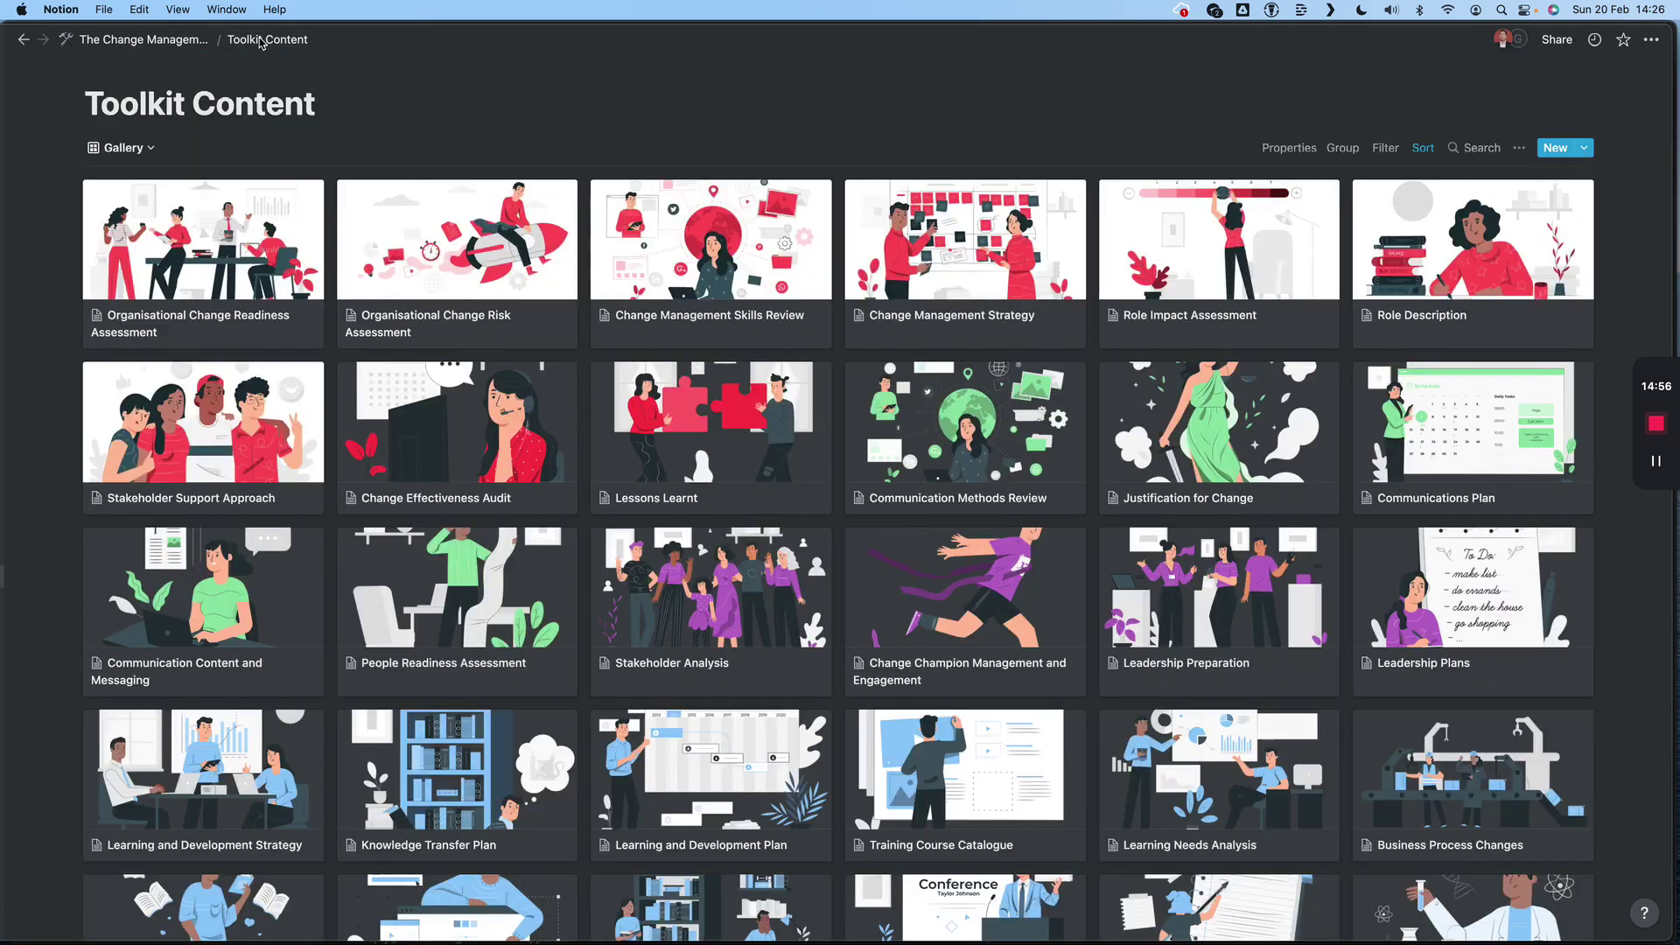
left_click(185, 43)
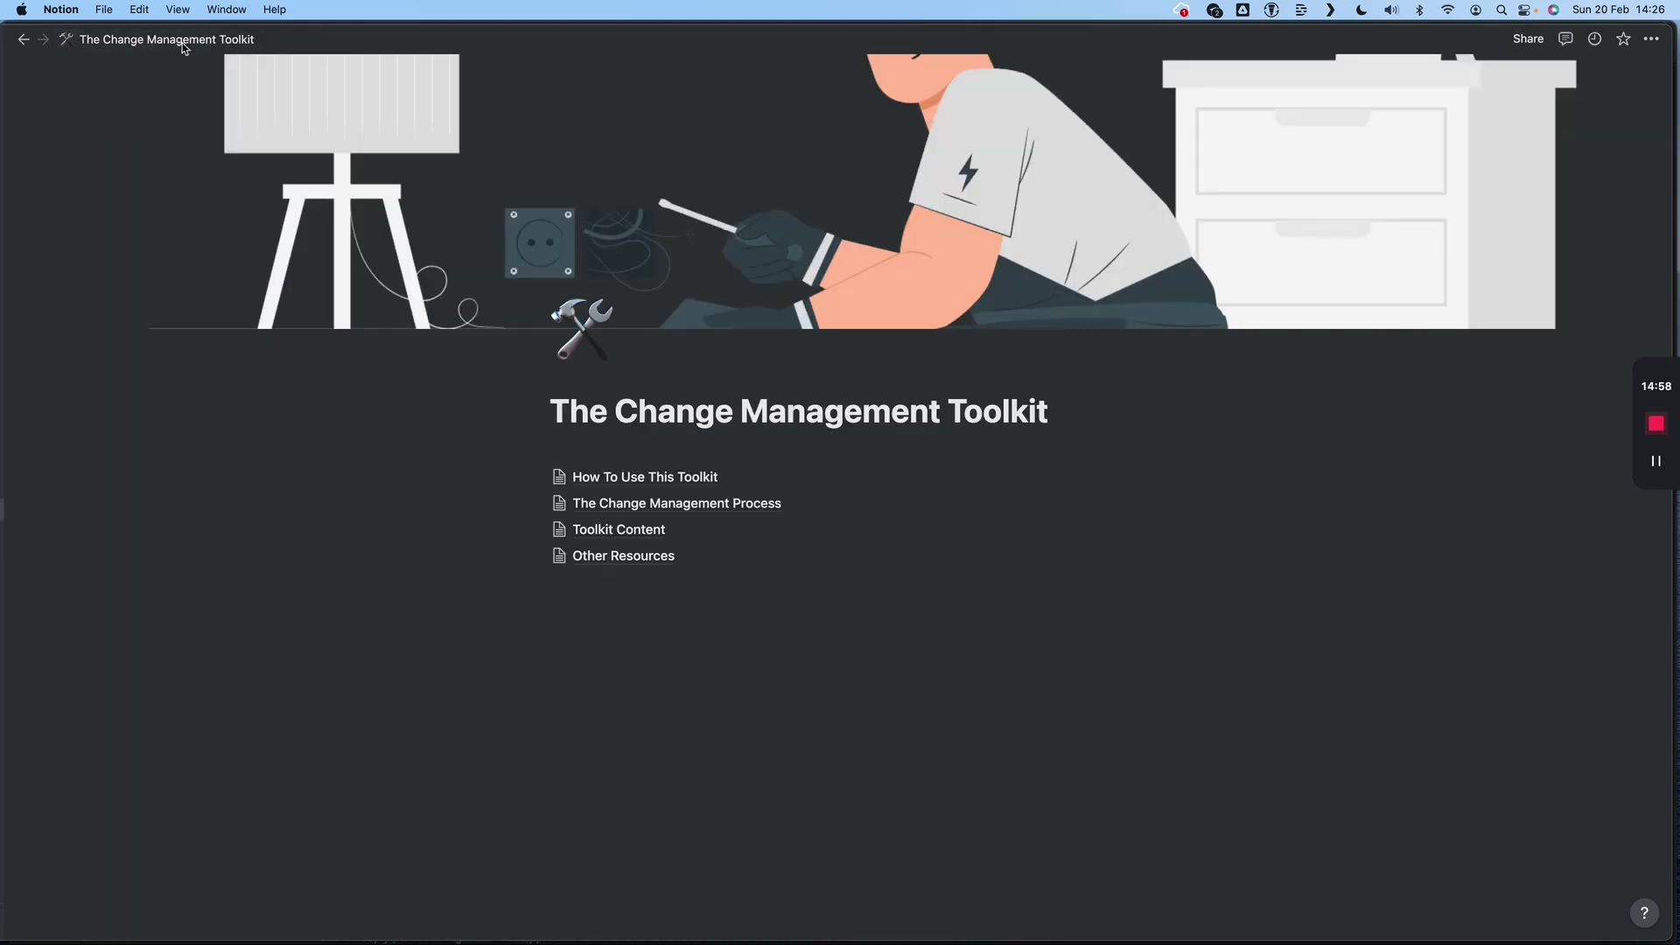
left_click(613, 560)
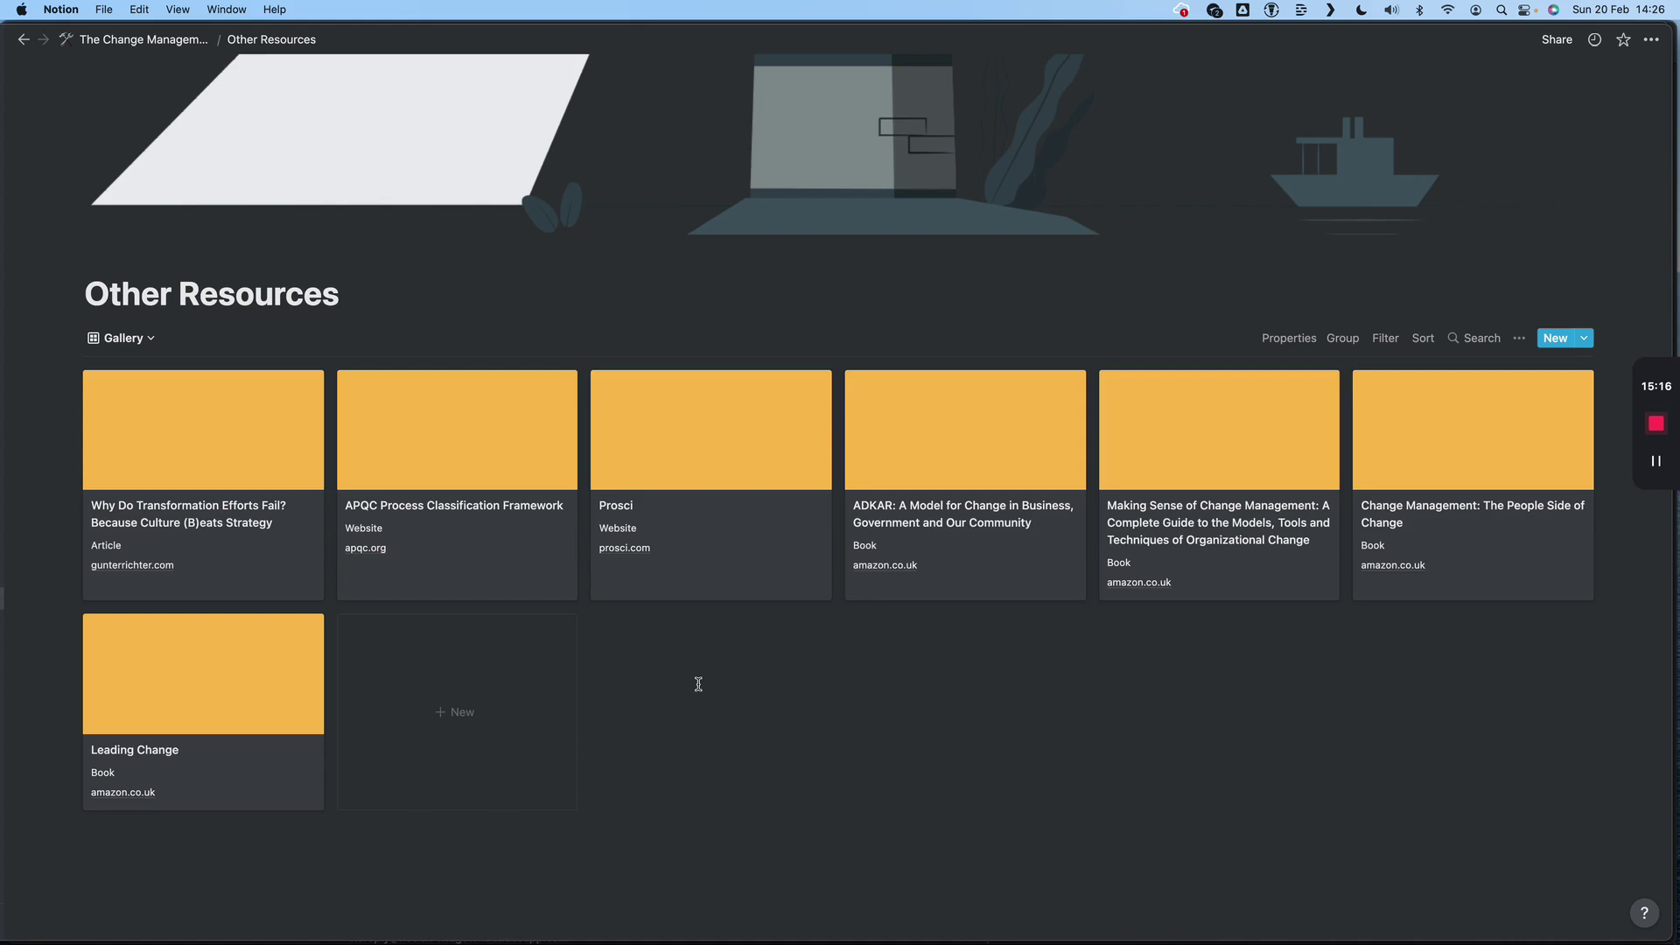
- Add a blank entry to the Other Resources gallery and return to The Change Management Toolkit main page
left_click(451, 709)
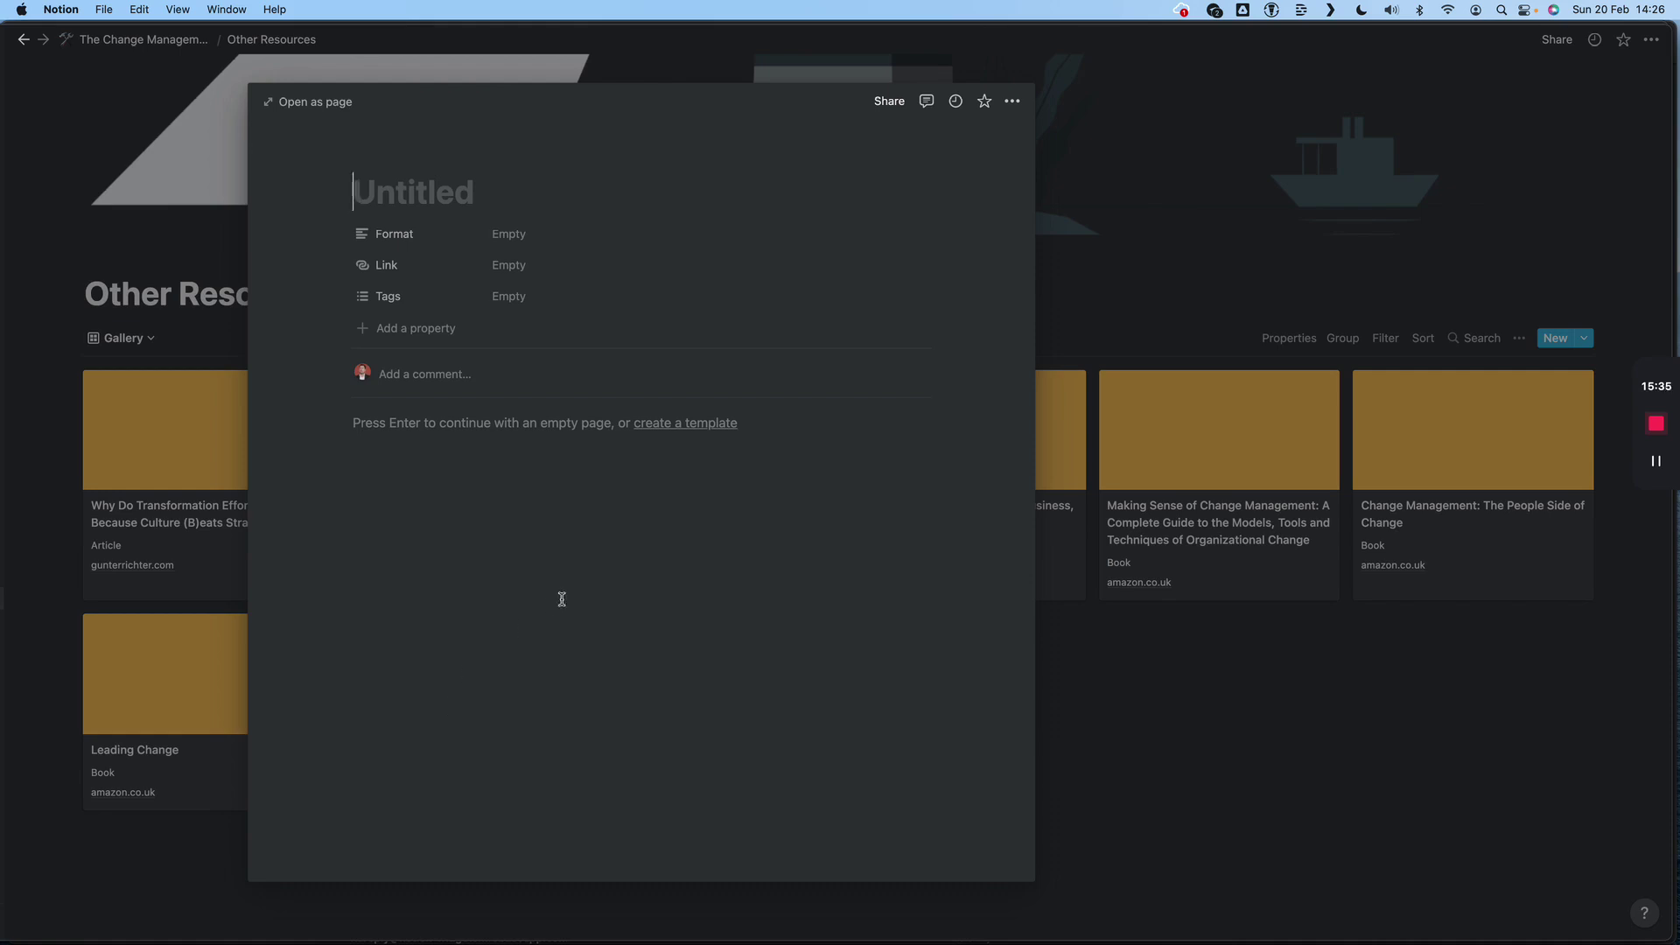
left_click(1199, 765)
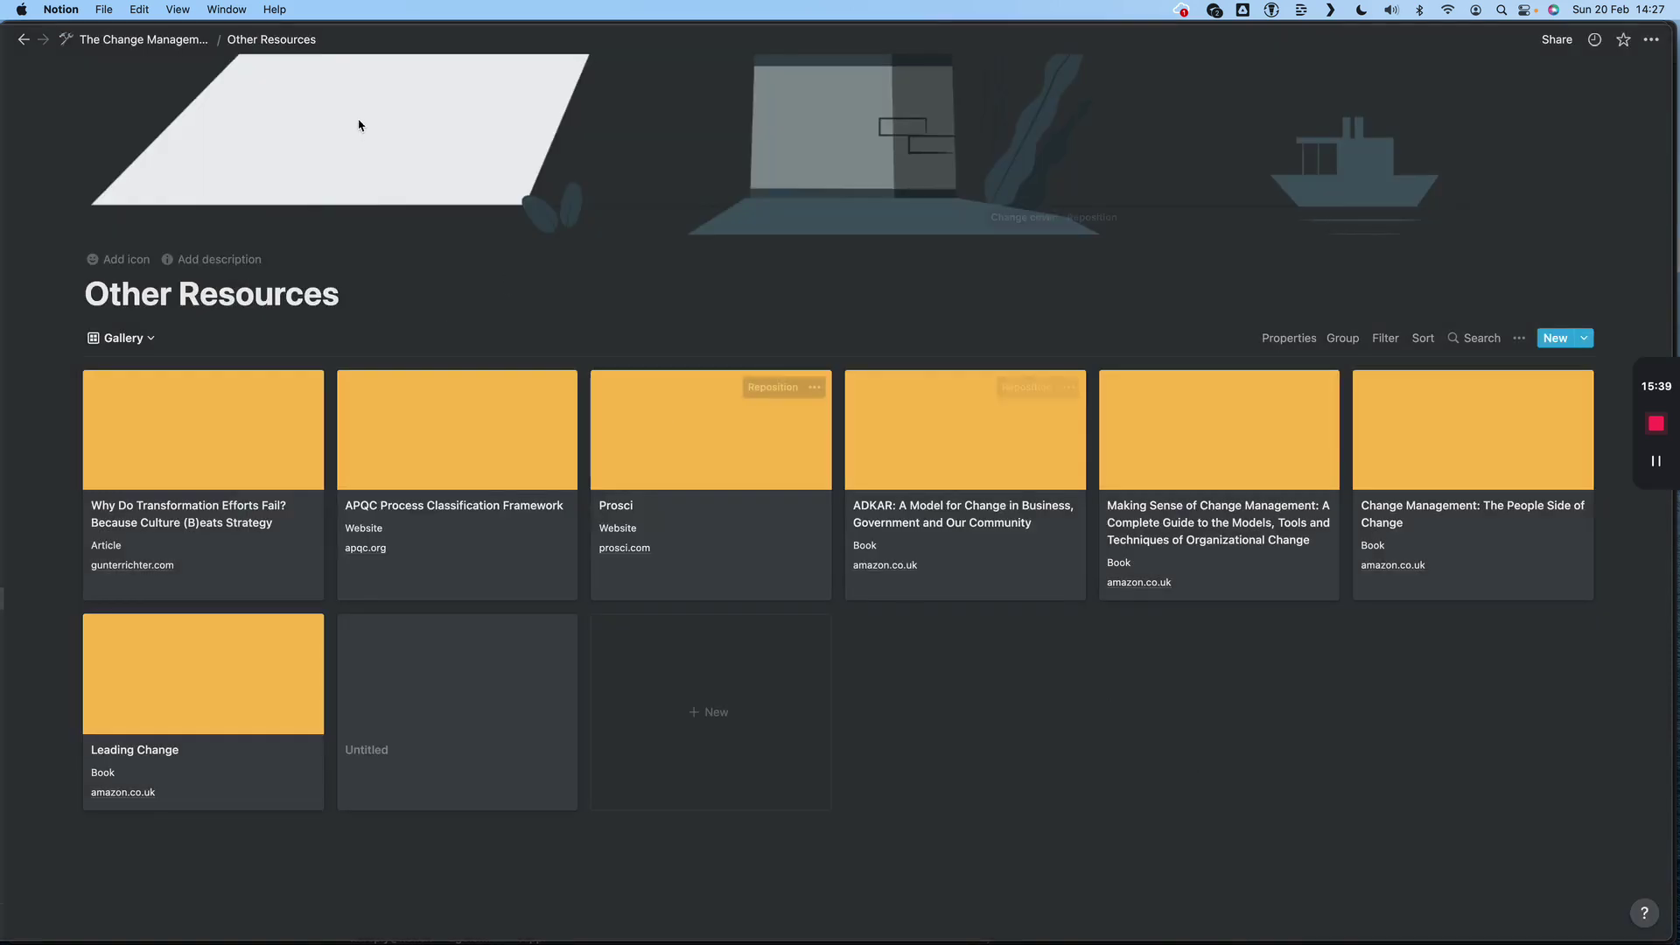
left_click(179, 40)
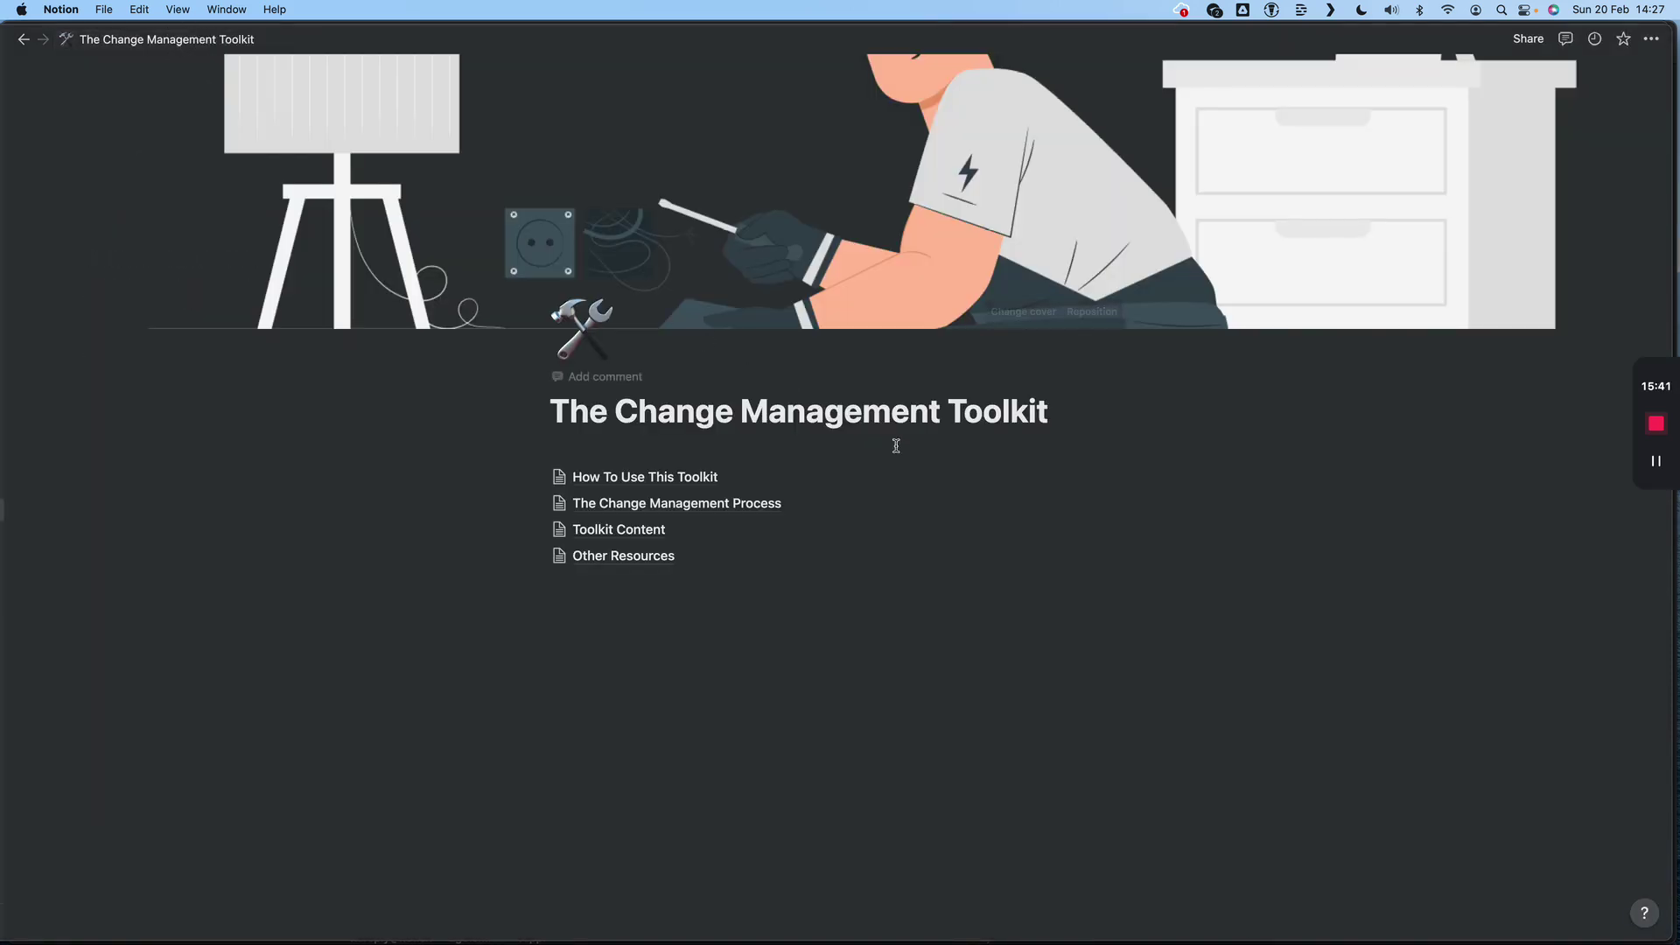